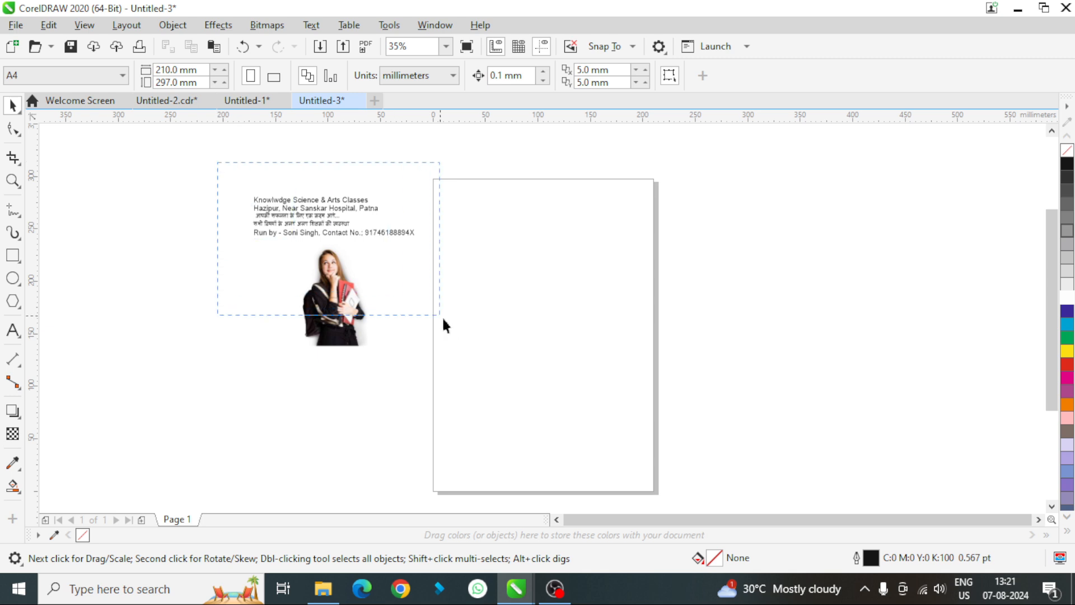
- Select the text lines and the woman's photo together and move them down, closer to the page's left edge
left_click_drag(442, 316, 464, 398)
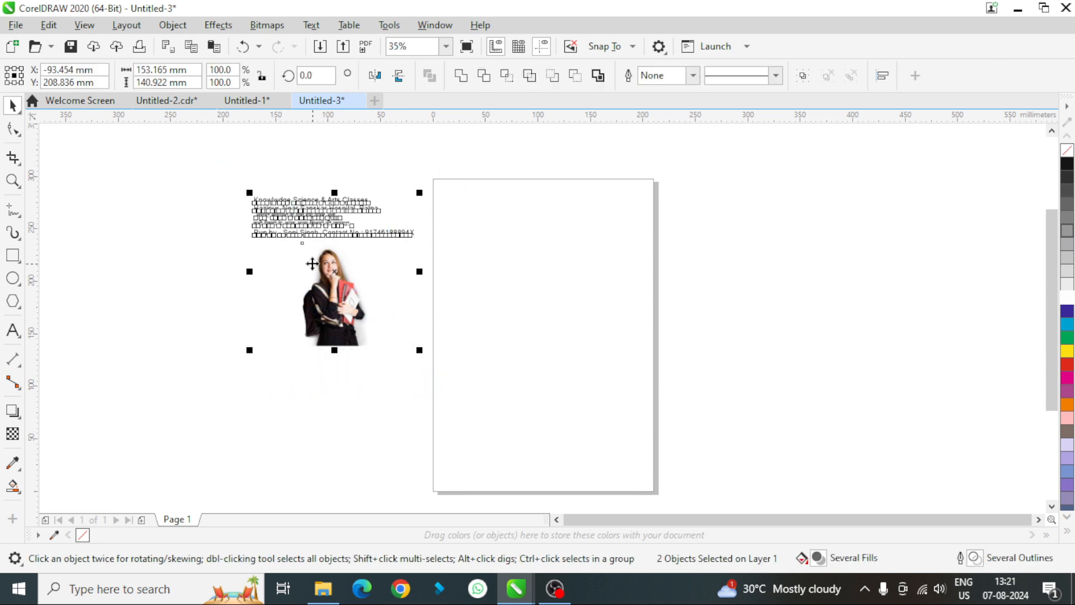
left_click_drag(326, 278, 342, 317)
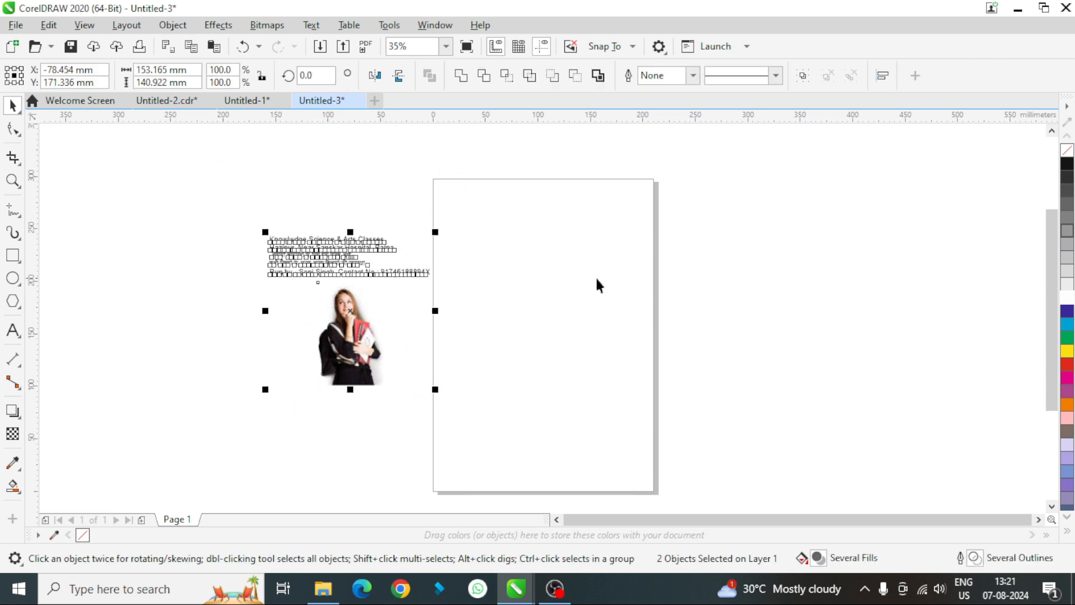
left_click(752, 281)
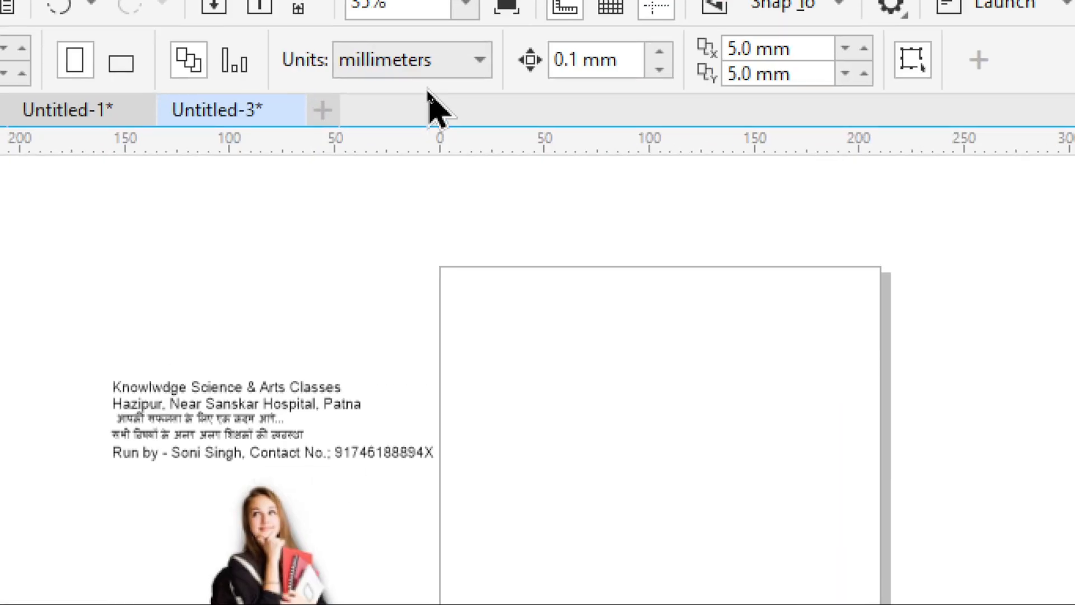
- Switch the document units to inches and set the page size to 72 inches wide by 24 inches high
left_click(454, 78)
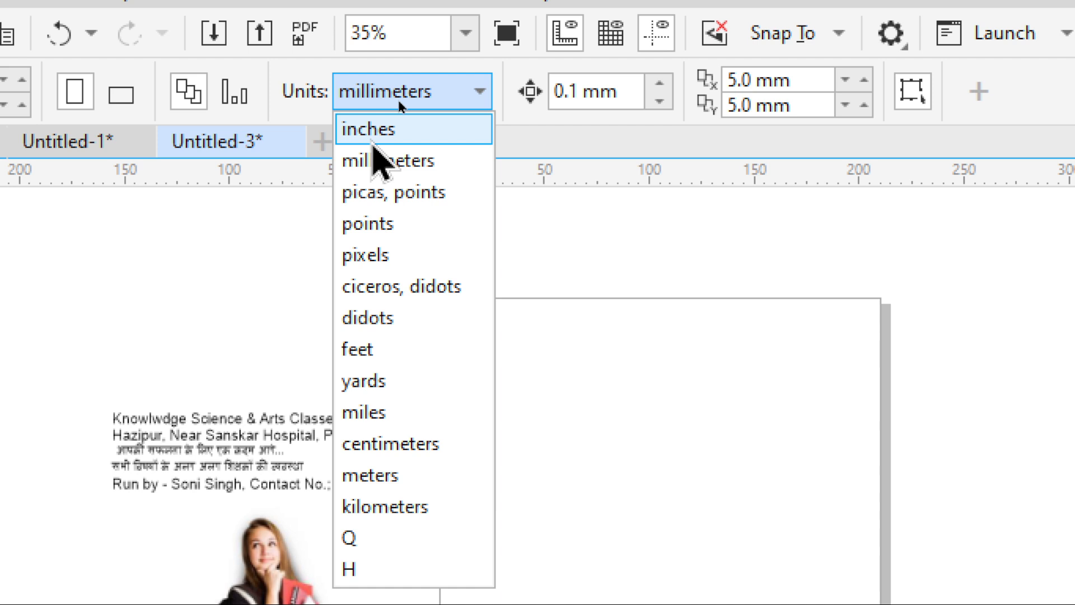
left_click(371, 135)
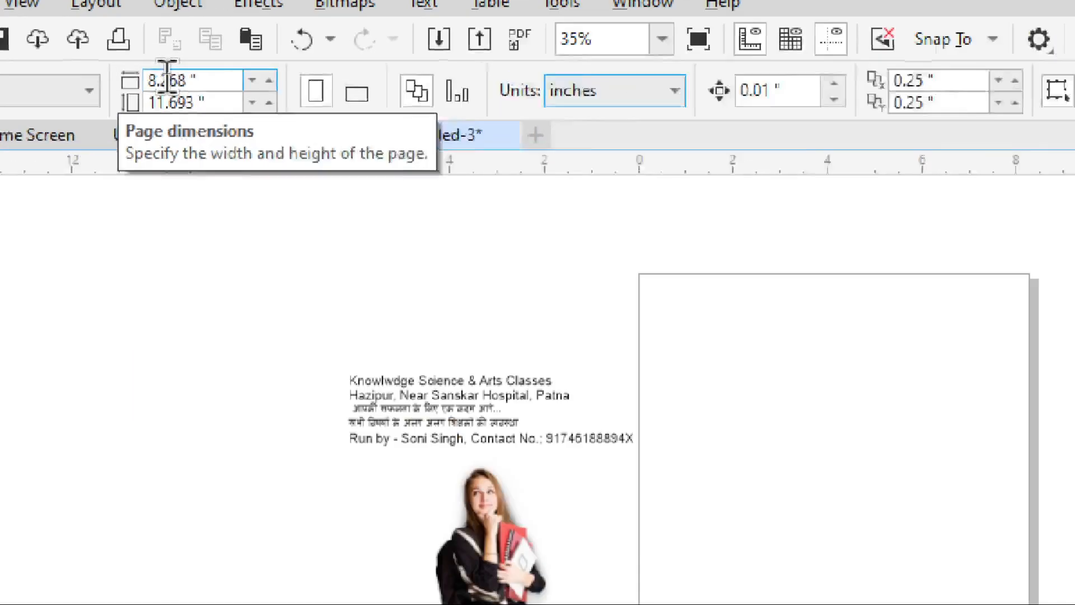
double_click(166, 69)
type("72")
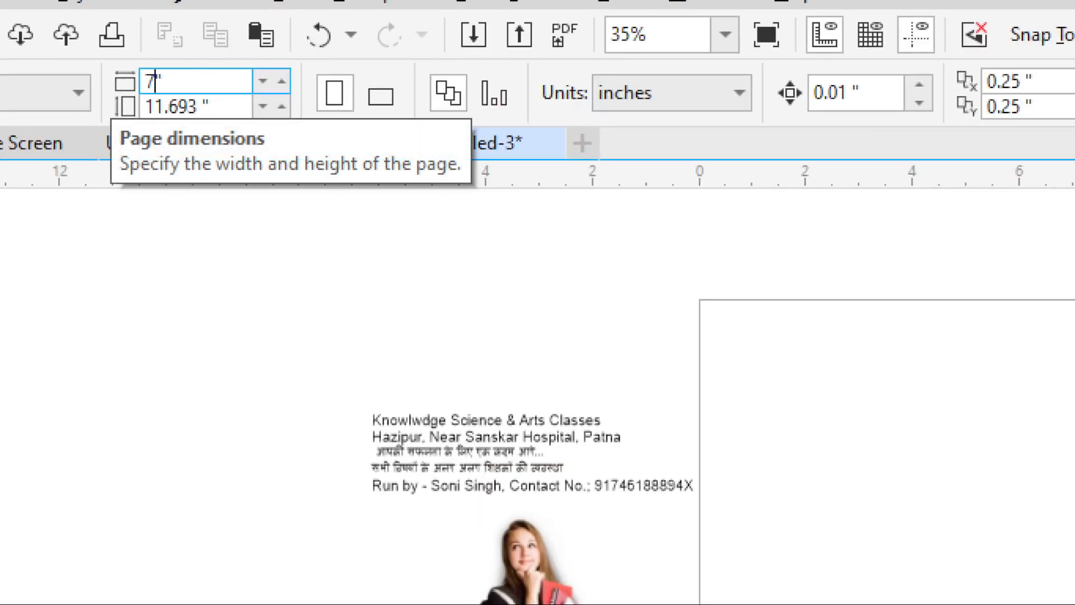
key("Tab")
type("24")
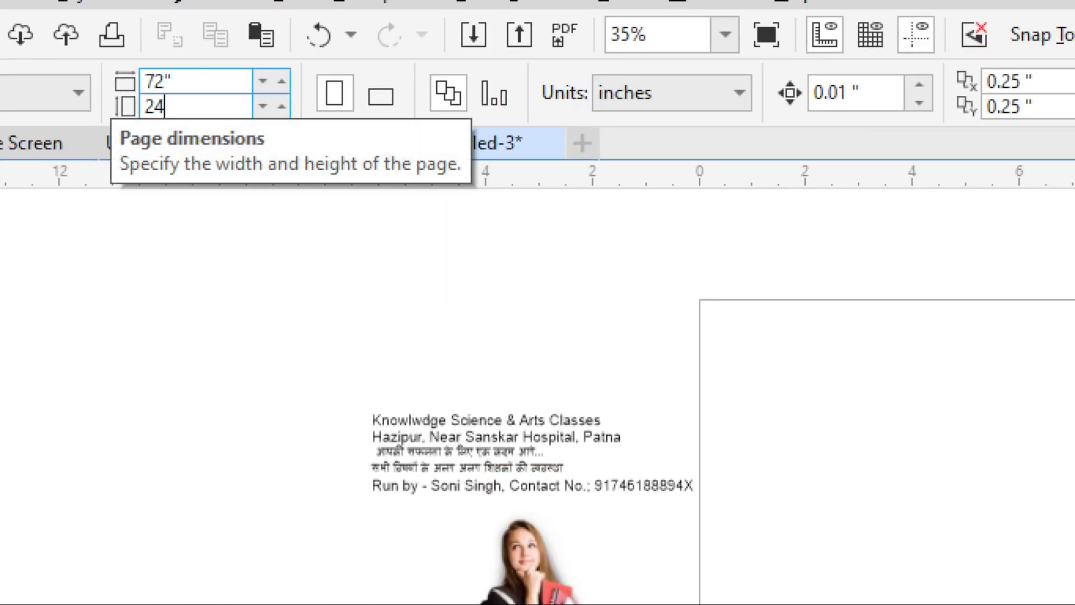
key("Return")
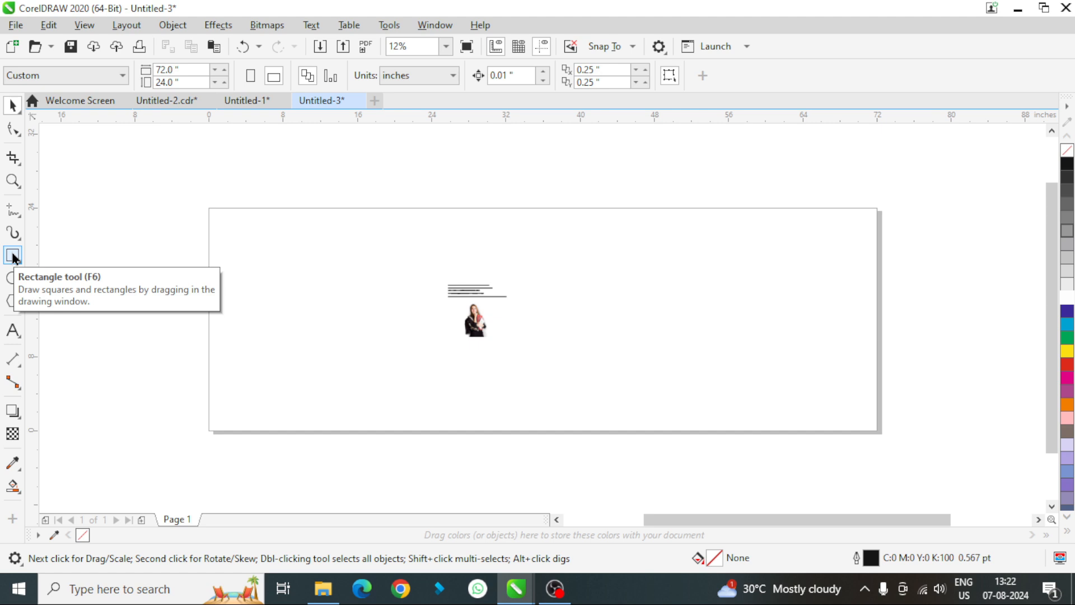
- Create a page-frame rectangle that exactly covers the 72 by 24 inch page
left_click(12, 256)
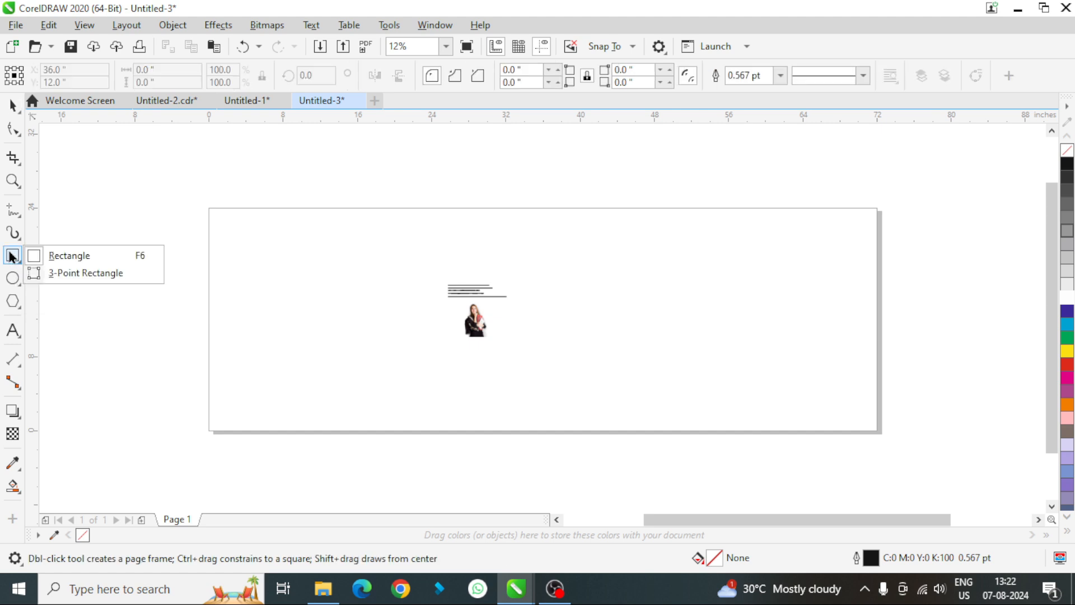
double_click(12, 257)
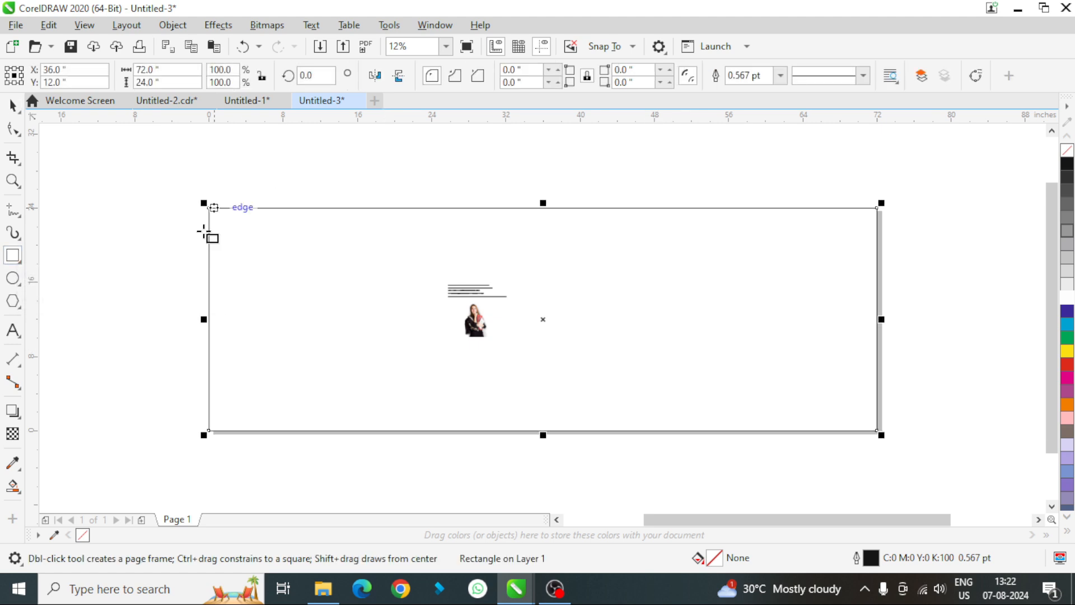
left_click(14, 106)
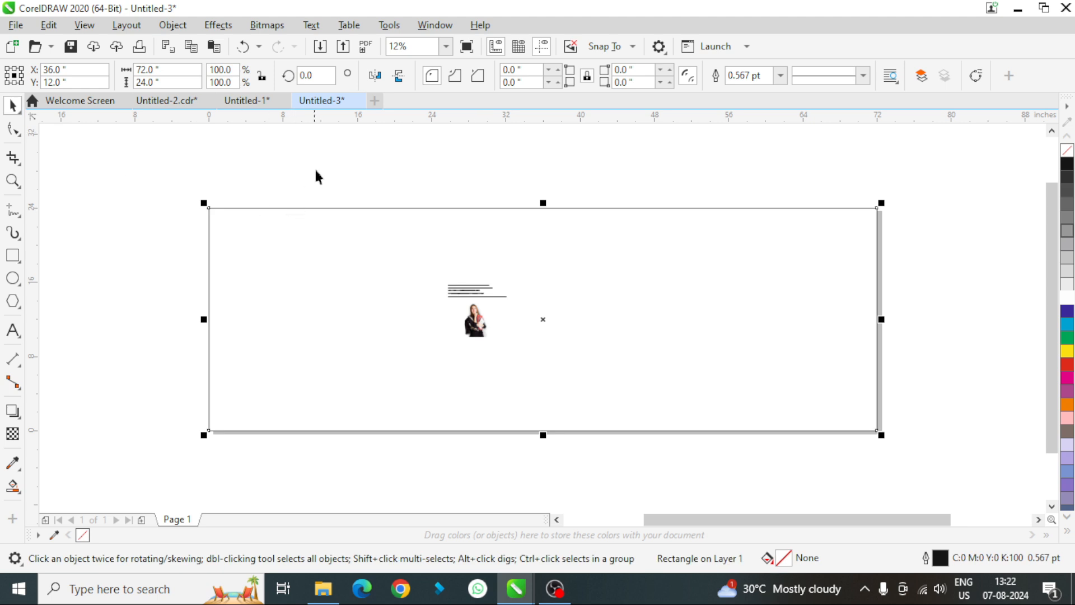
- Enlarge the text lines and photo together to about 16 by 14.7 inches and move them off the page's upper-left corner
left_click_drag(315, 152, 607, 372)
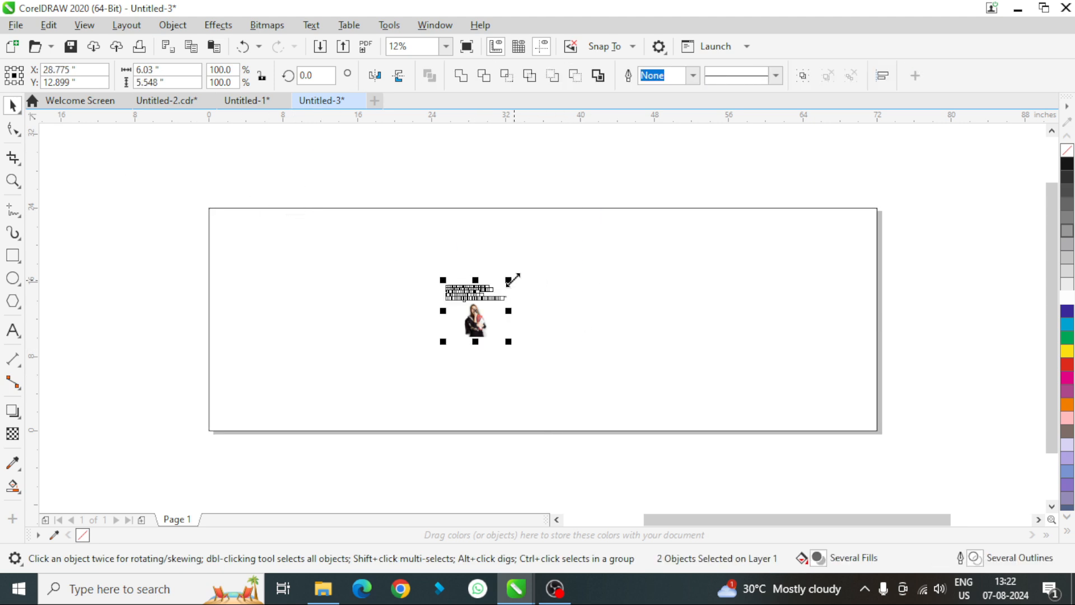
left_click_drag(510, 279, 627, 197)
left_click_drag(520, 276, 137, 242)
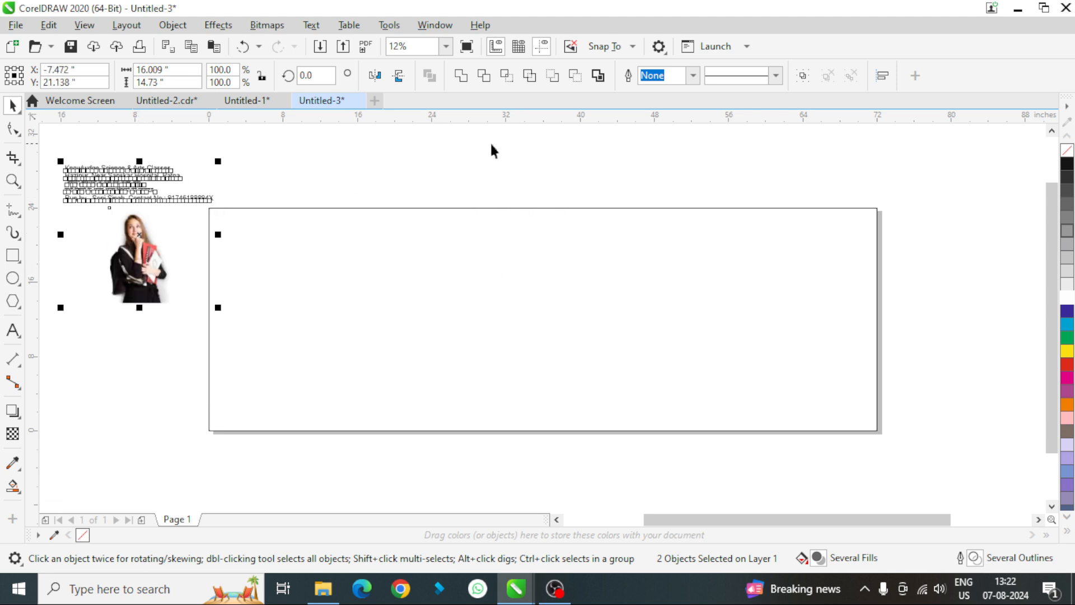
left_click(491, 147)
- Draw a circle about 32 inches in diameter over the left end of the page rectangle
left_click(546, 269)
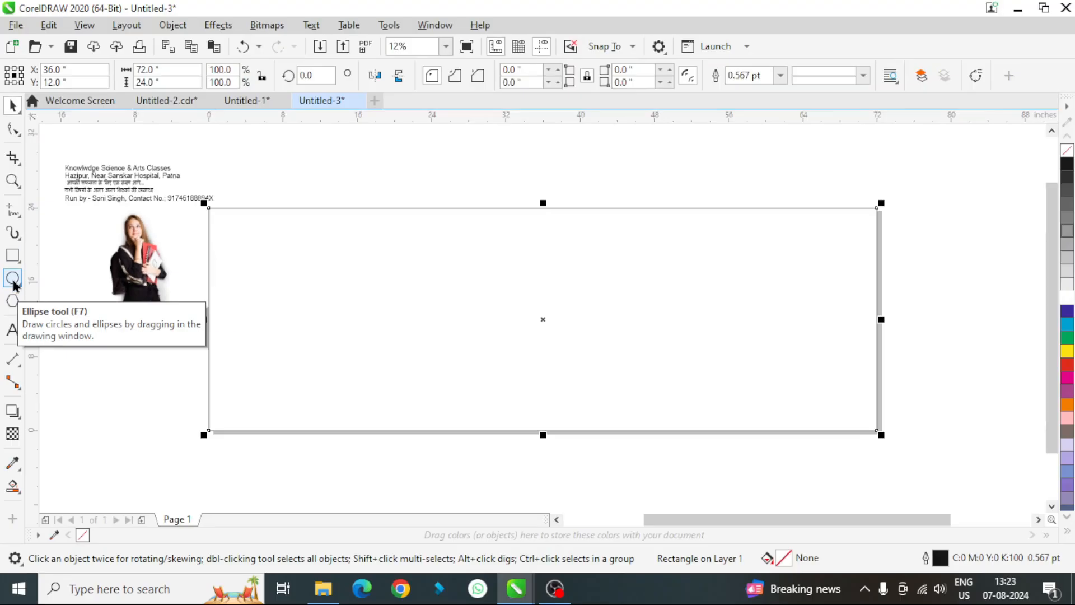
key("F7")
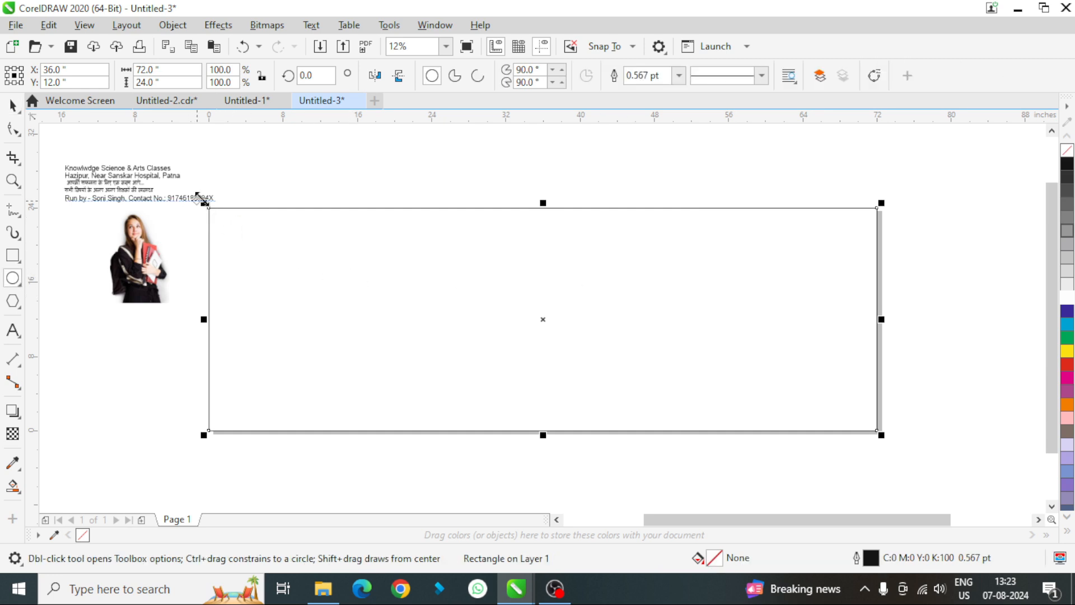
left_click_drag(202, 206, 286, 271)
left_click_drag(166, 190, 463, 395)
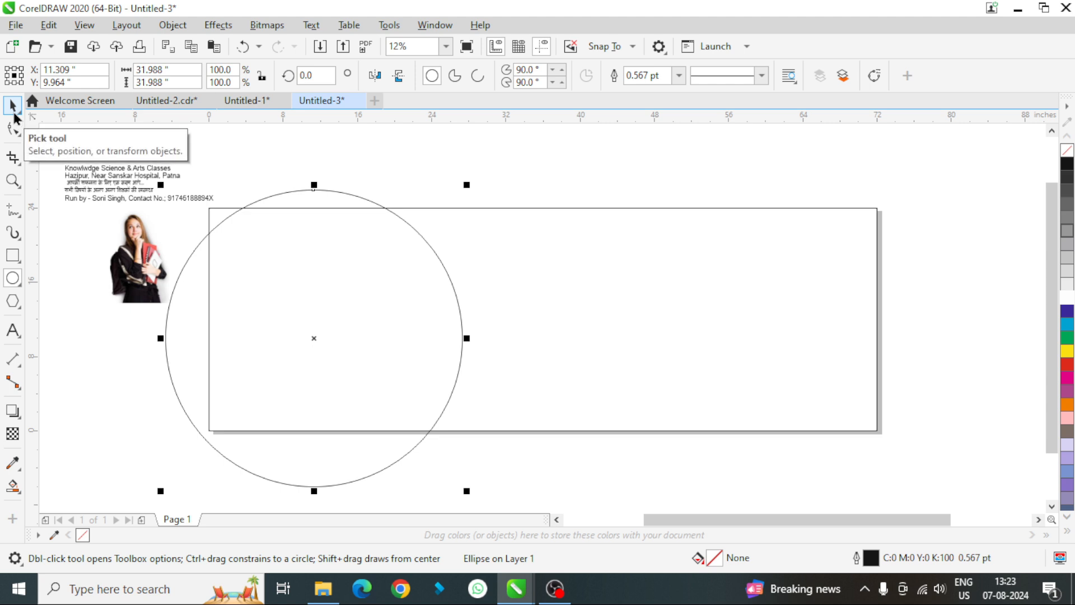
- Shift the circle slightly up and left, and make a copy of it skewed horizontally to the left
left_click(12, 106)
left_click_drag(294, 277, 273, 268)
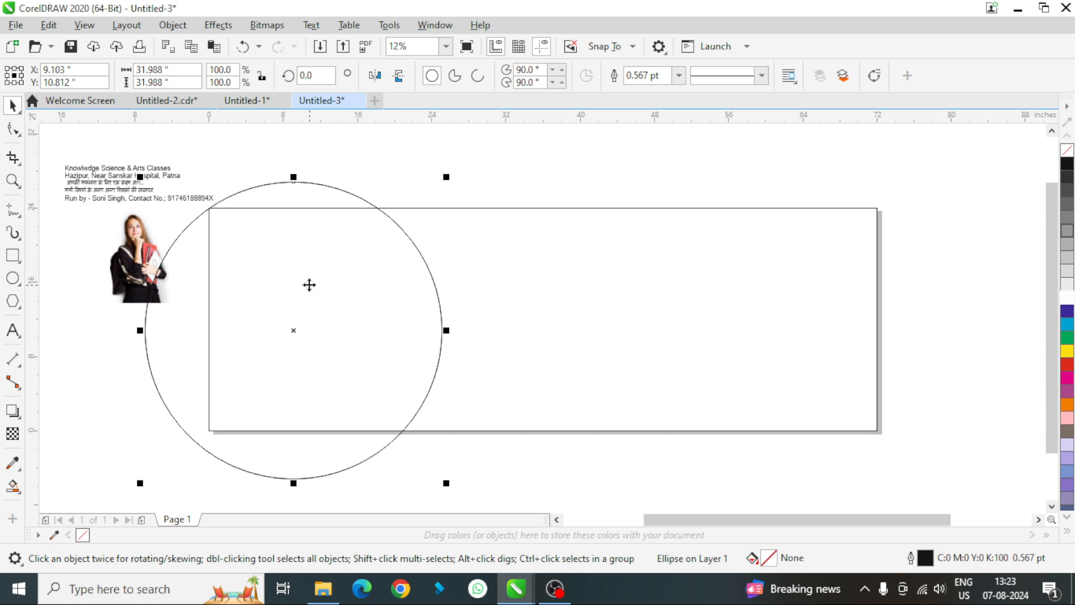
left_click(309, 285)
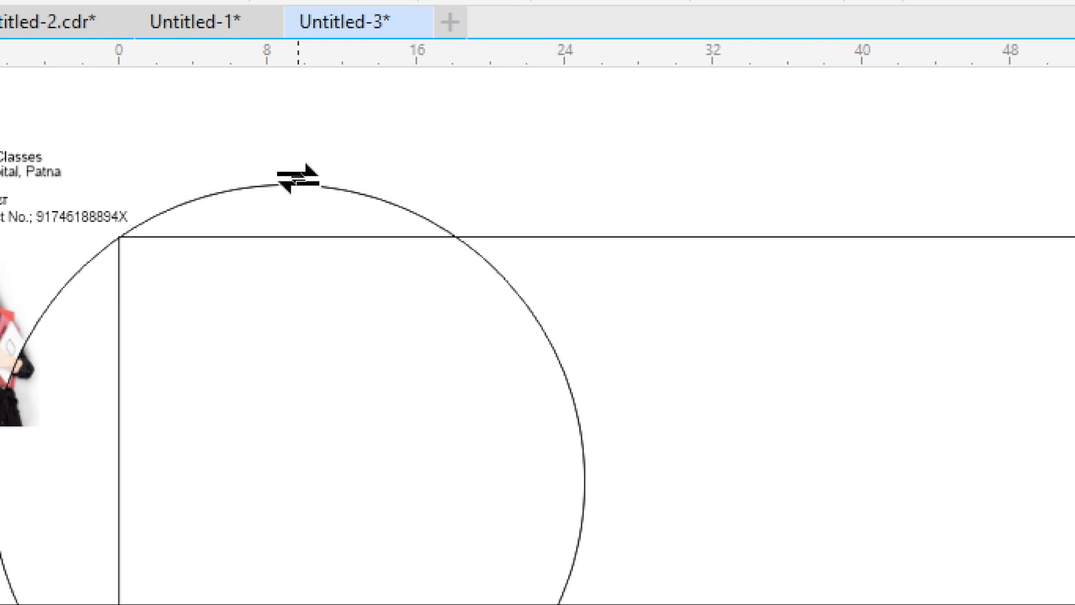
left_click_drag(297, 179, 223, 177)
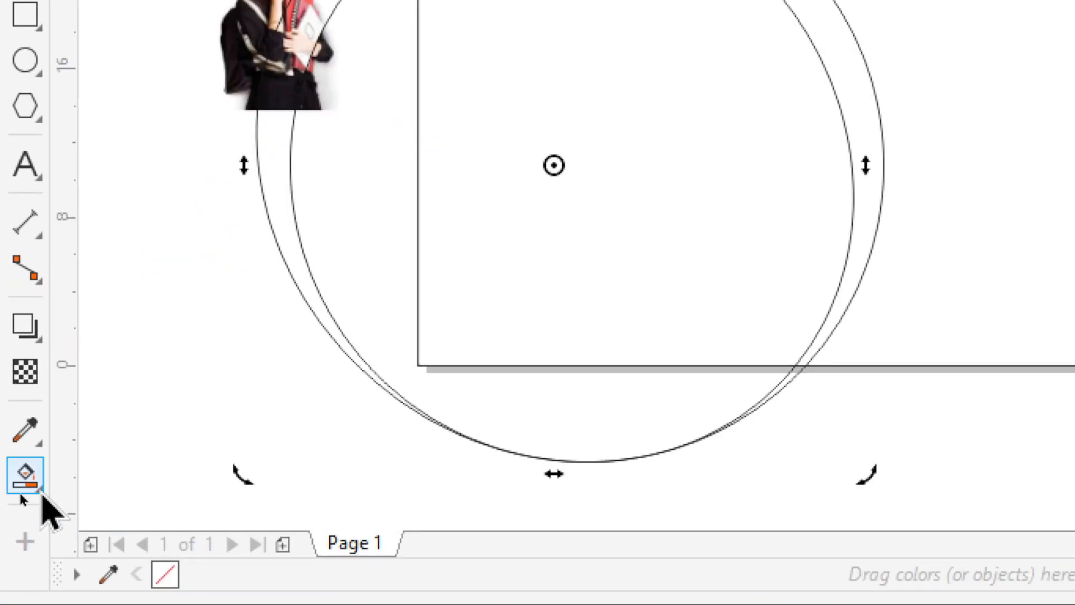
- Use Smart Fill to fill the left page area inside the circles and the crescent between them with blue-grey
left_click(39, 494)
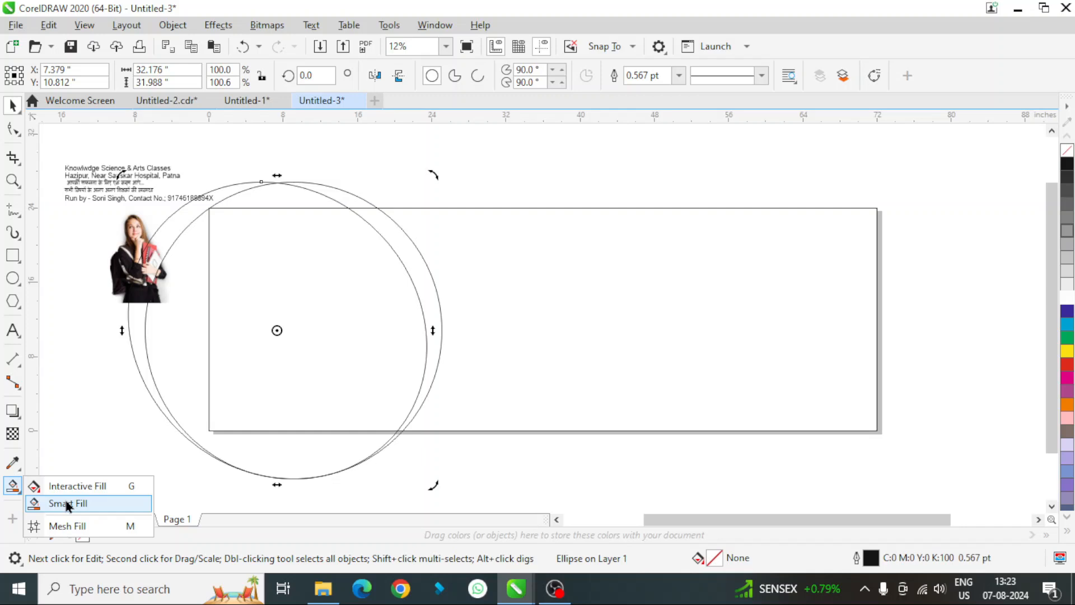
left_click(134, 511)
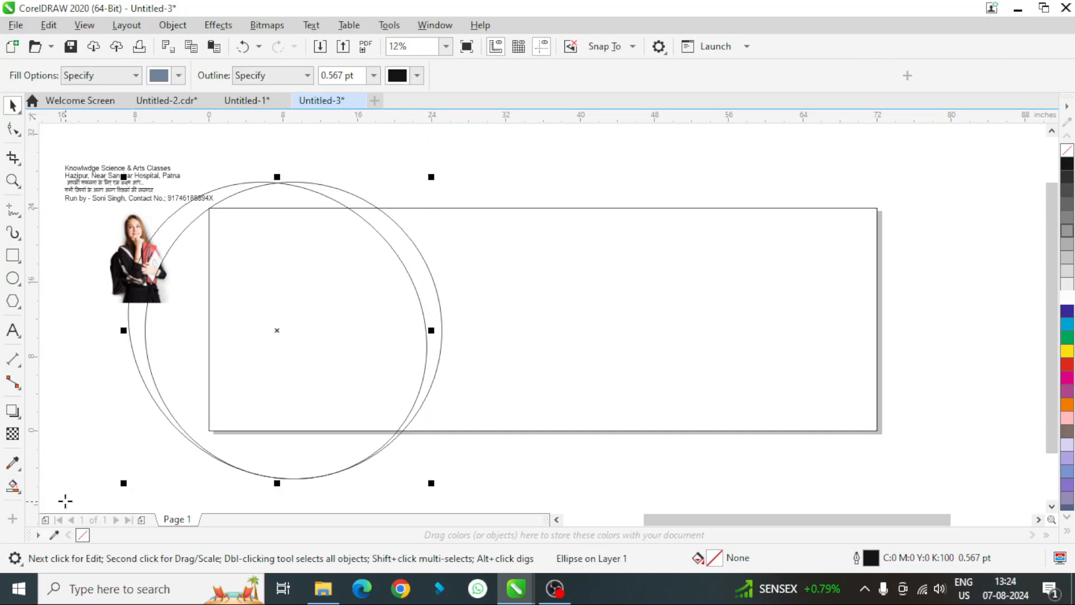
left_click(350, 299)
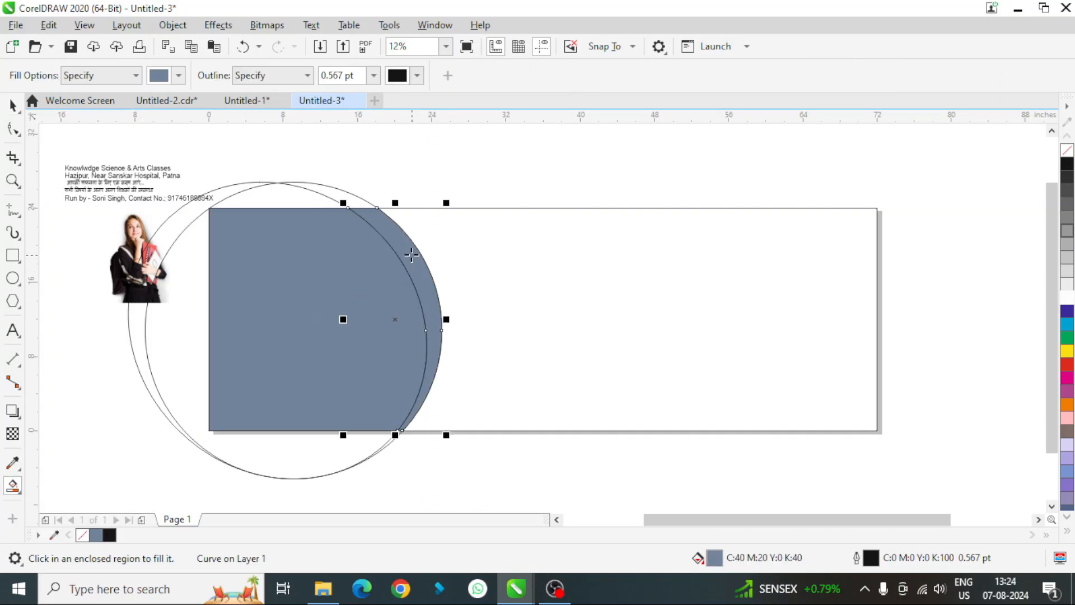
- Delete the two construction ellipses, keeping only the filled shapes on the page
left_click(12, 105)
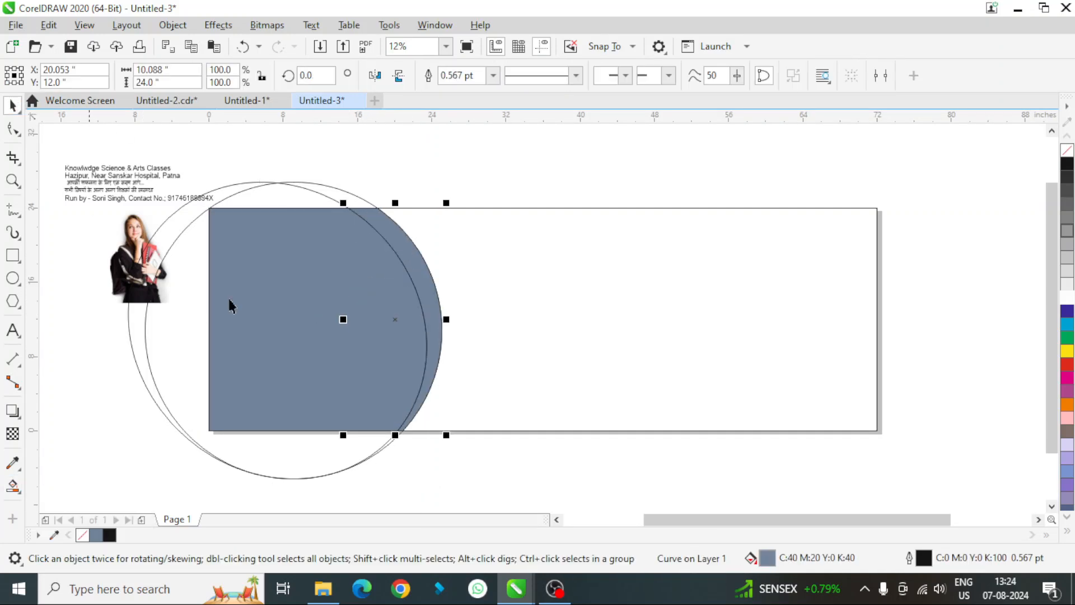
left_click(277, 190)
key("Delete")
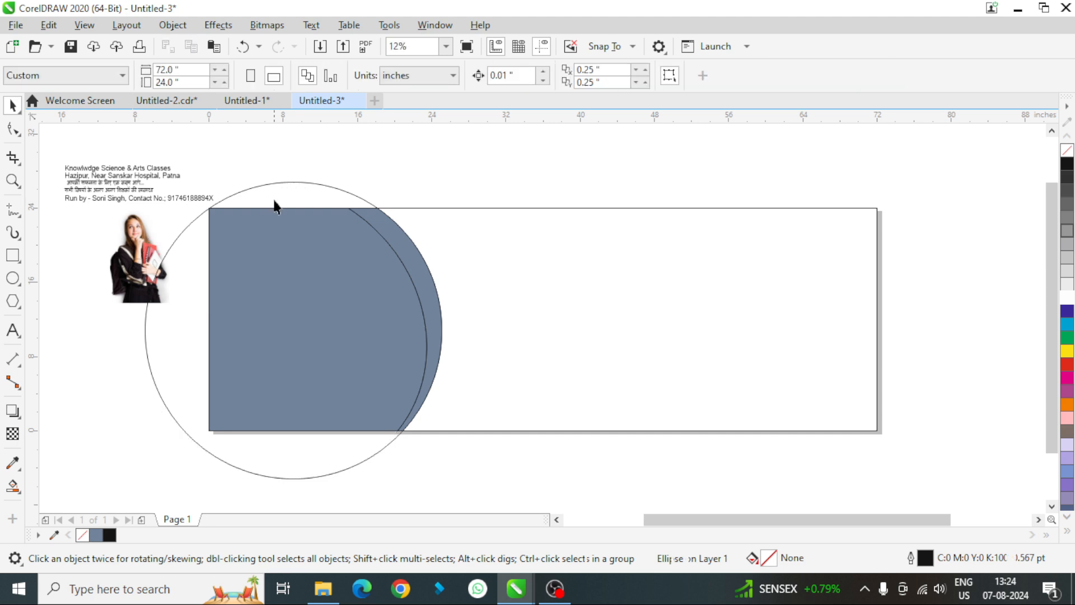
left_click(273, 200)
key("Delete")
- Remove the crescent's outline and apply a linear fountain fill running from dark blue at its top to cyan at its bottom
left_click(412, 280)
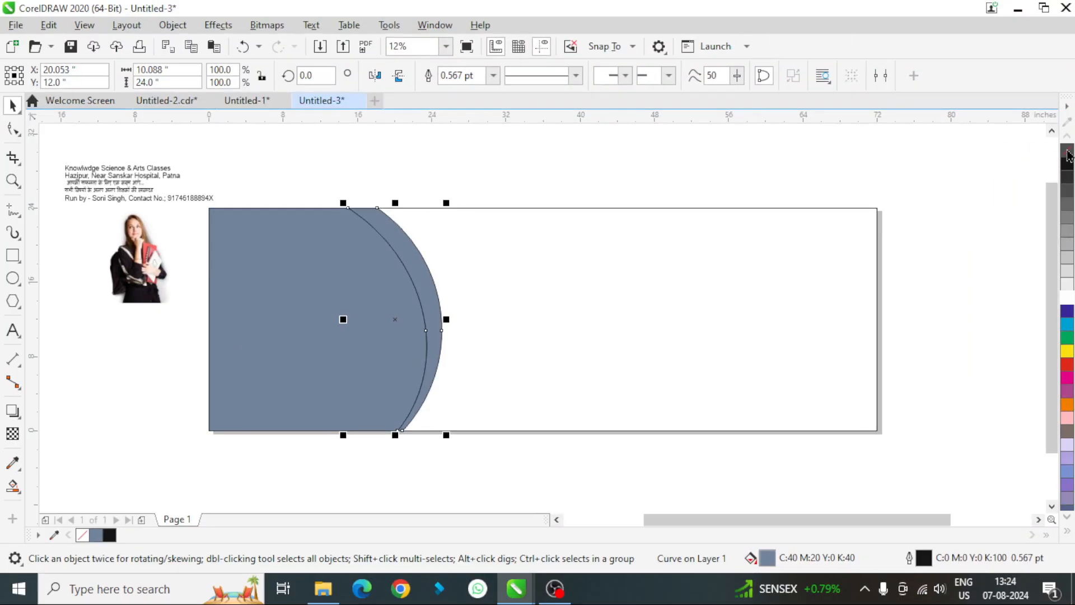
right_click(1067, 152)
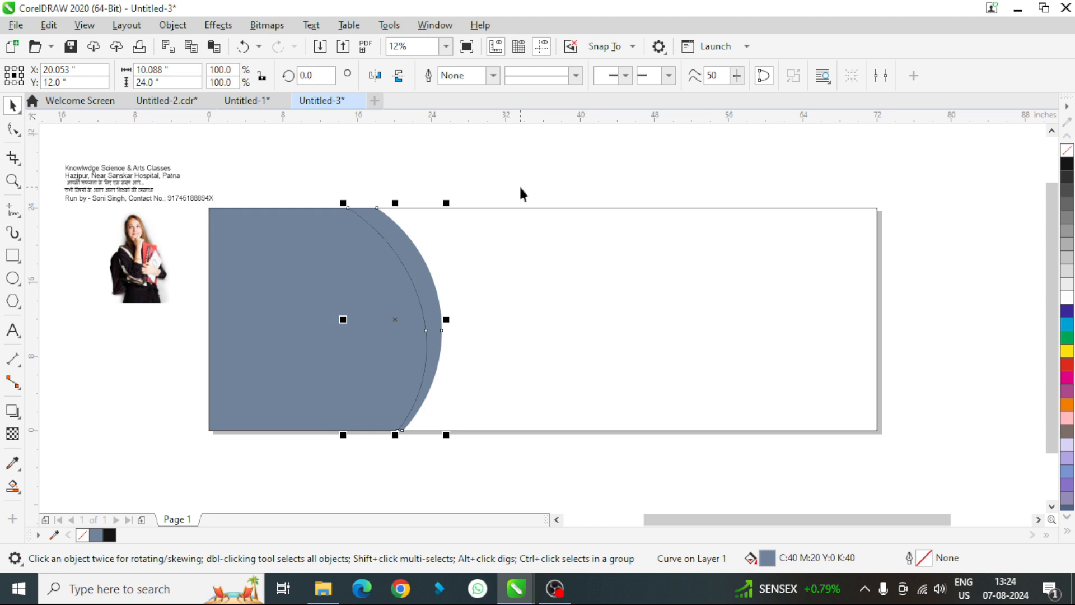
key("g")
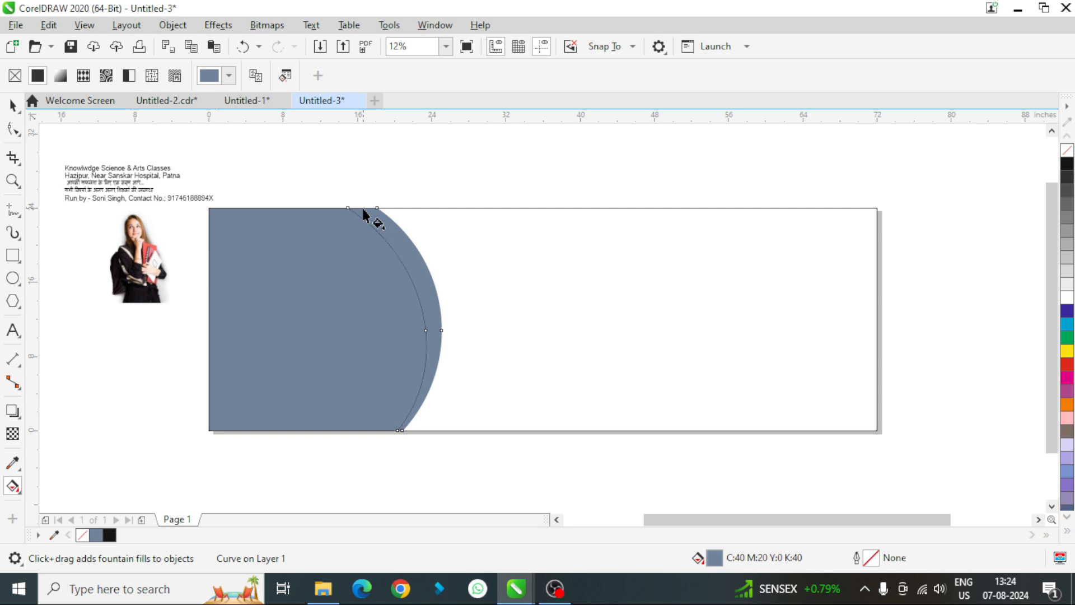
left_click_drag(363, 211, 437, 392)
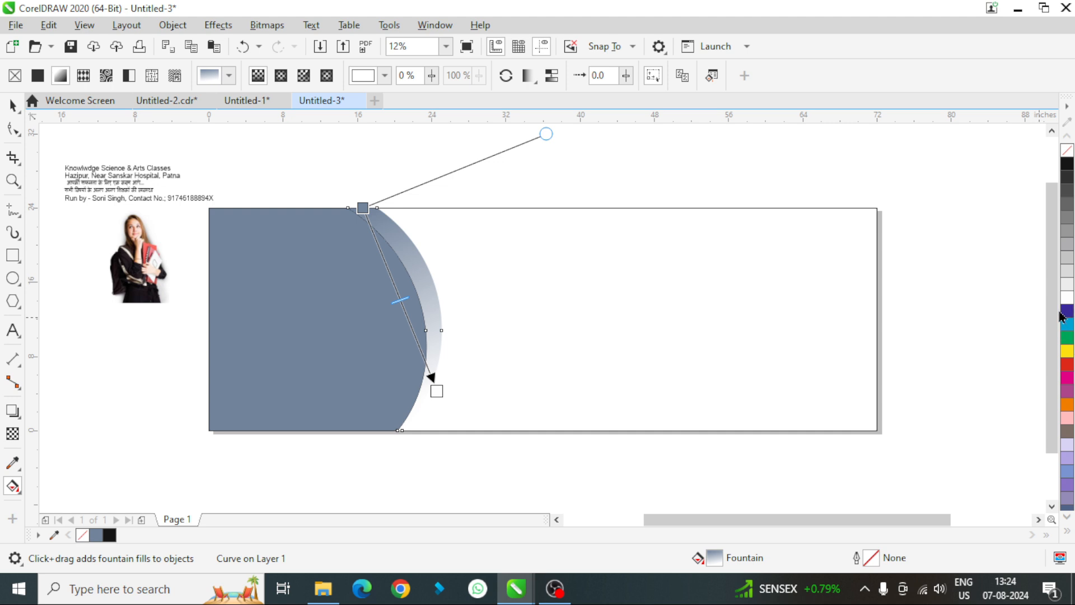
left_click_drag(1068, 315, 363, 208)
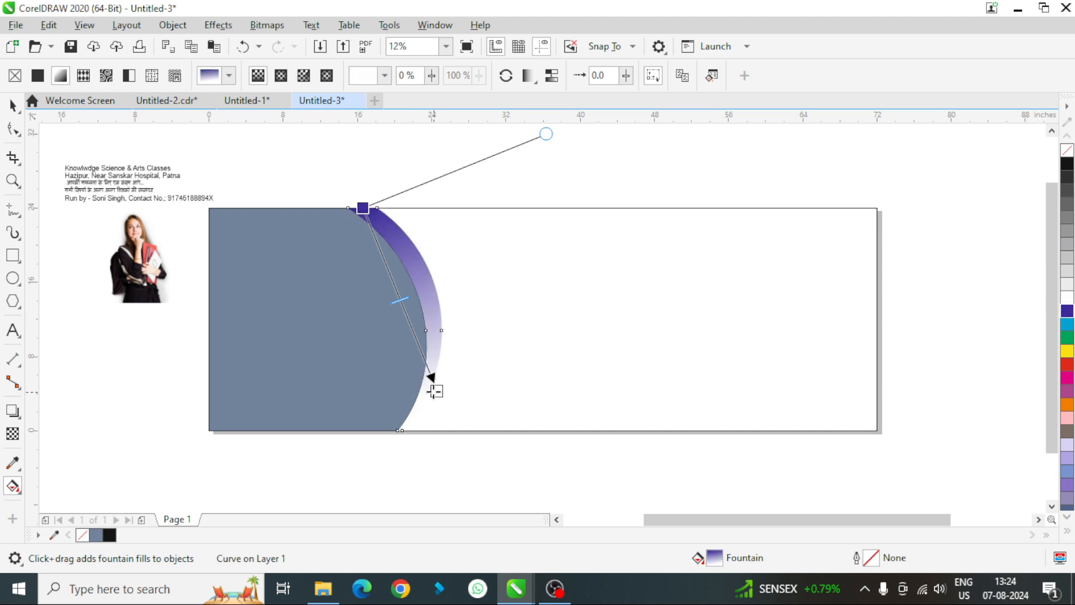
left_click_drag(1066, 326, 436, 390)
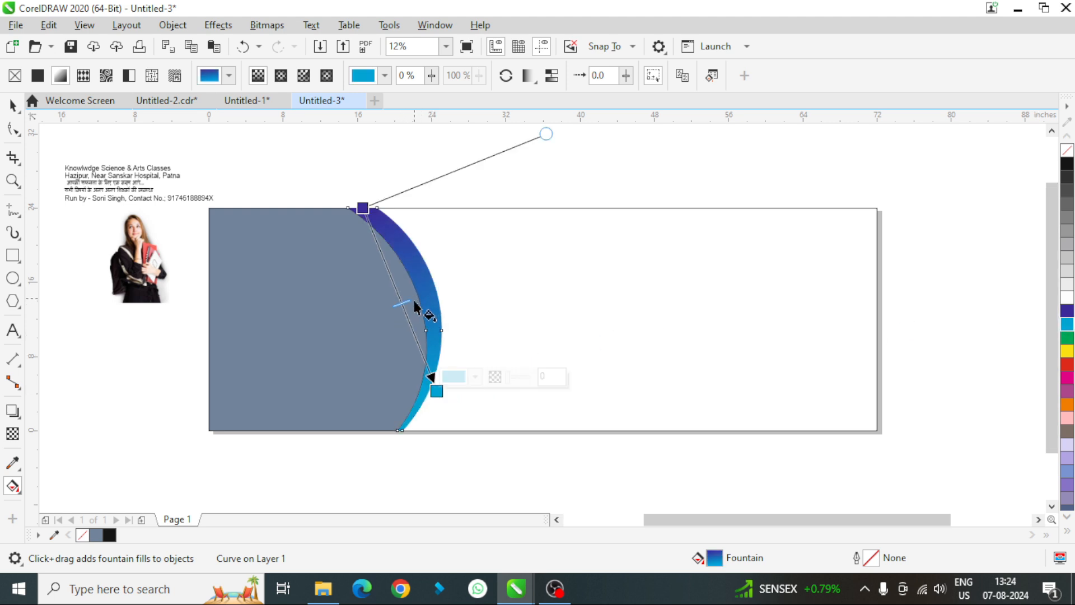
left_click(13, 109)
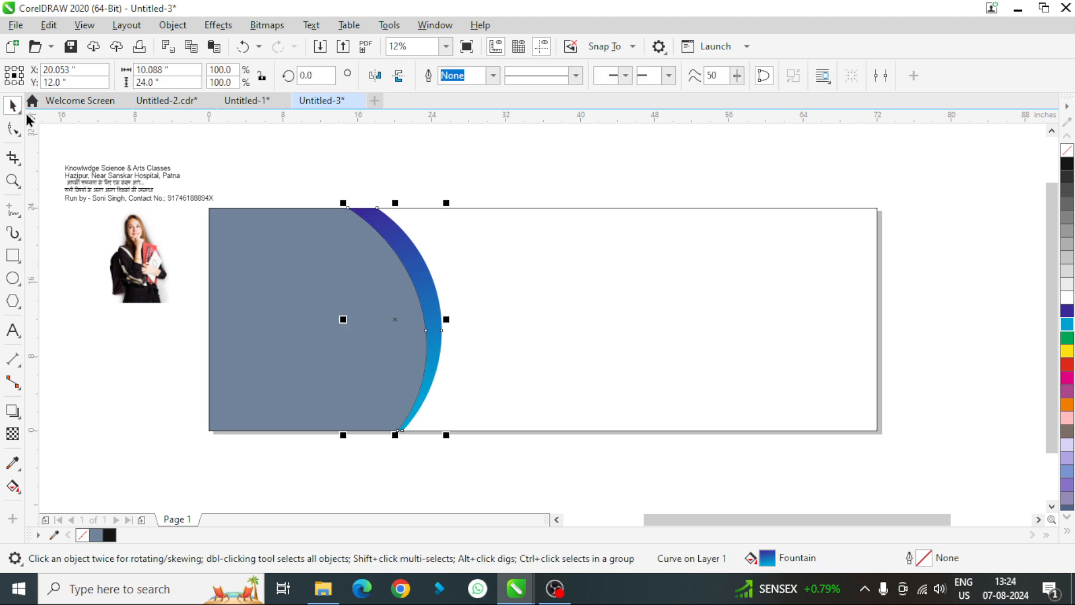
left_click(555, 163)
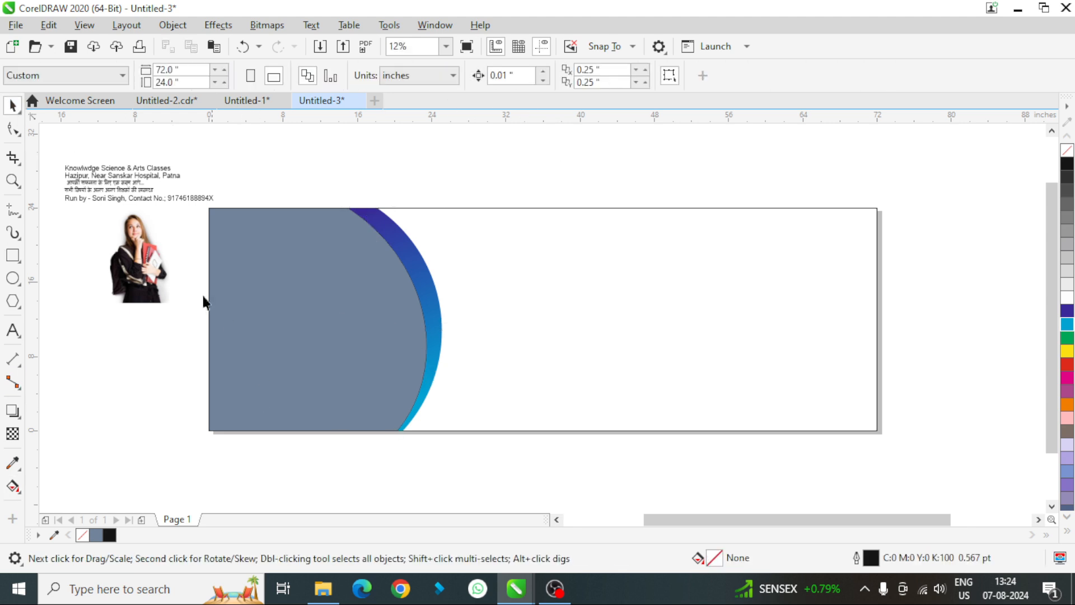
- Fill the page-frame rectangle with yellow
left_click(641, 265)
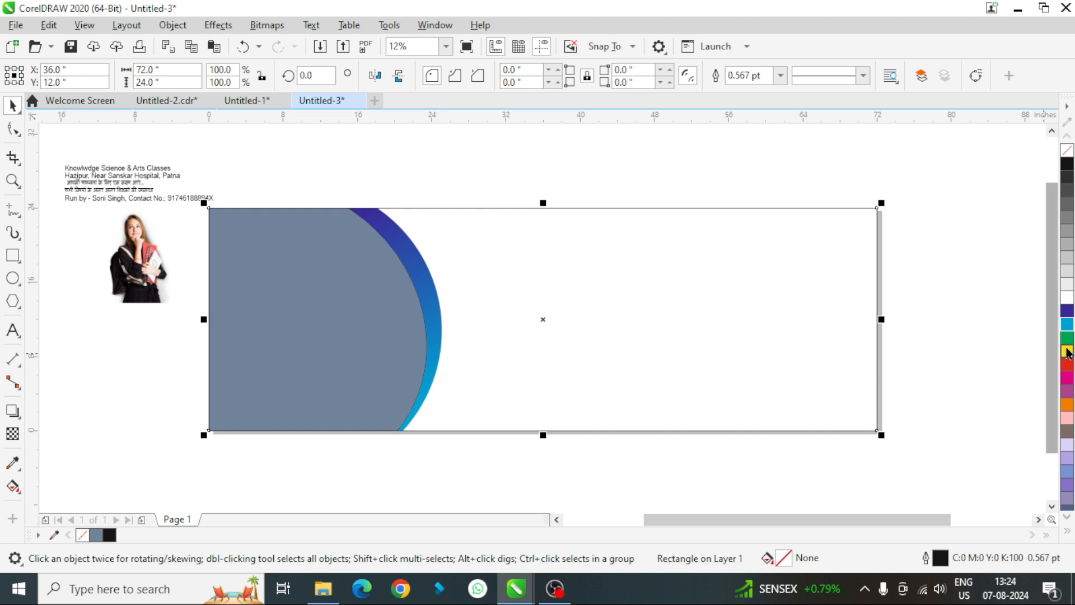
left_click(1067, 350)
left_click(910, 238)
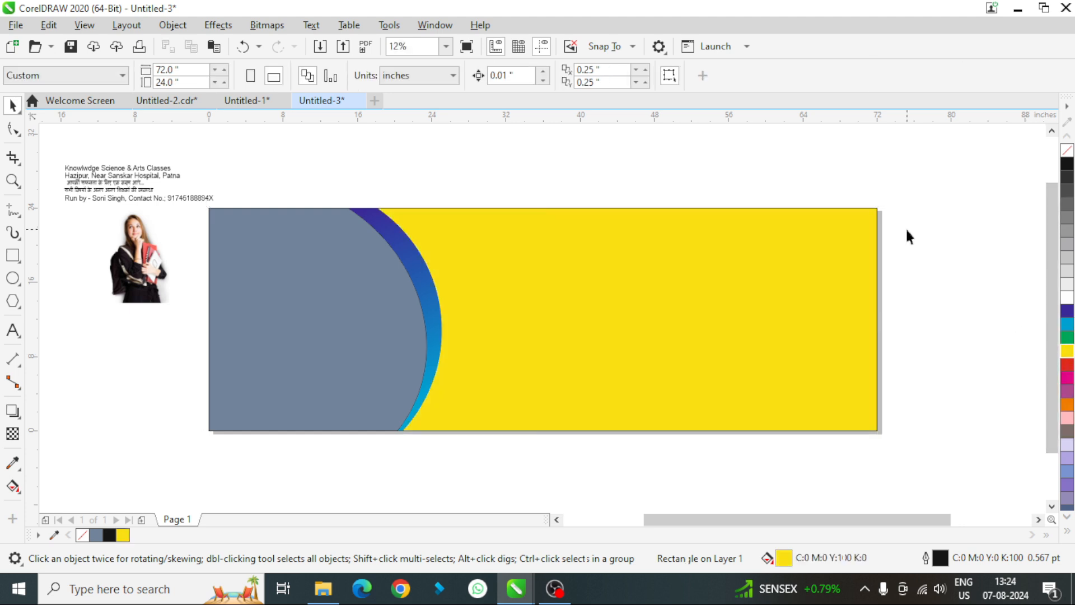
- Draw a wide ellipse about 80 by 15 inches across the top edge of the banner and adjust its position
left_click(13, 279)
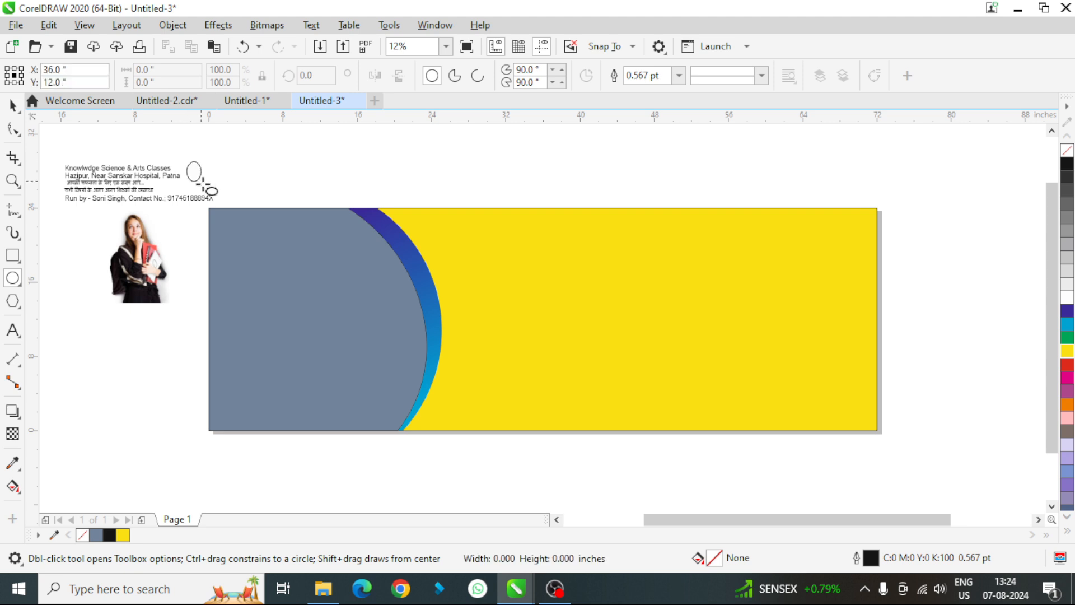
left_click_drag(203, 183, 932, 303)
left_click(10, 105)
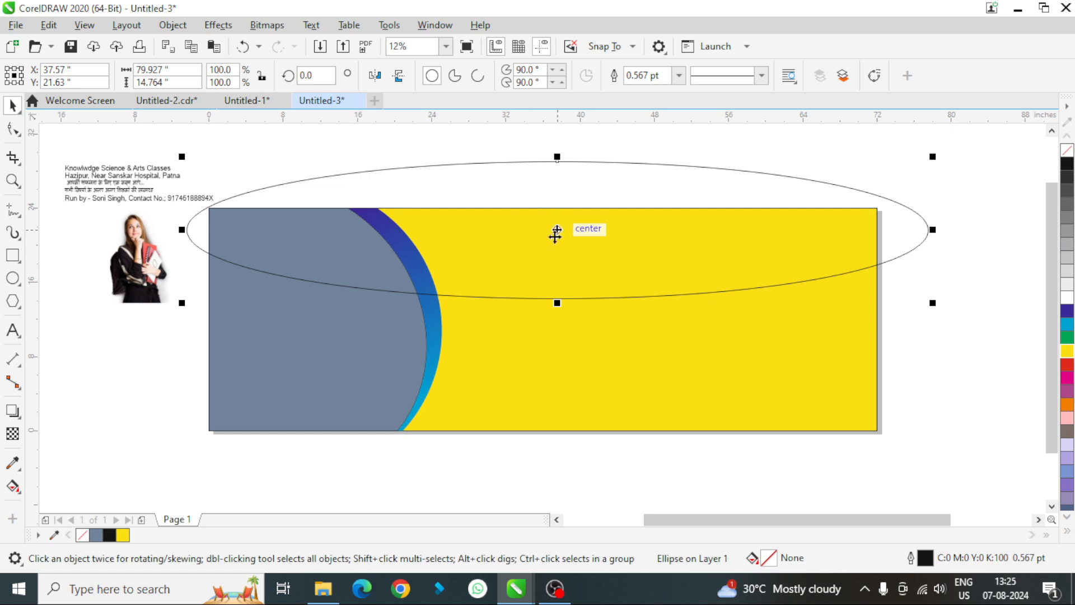
left_click_drag(558, 230, 528, 229)
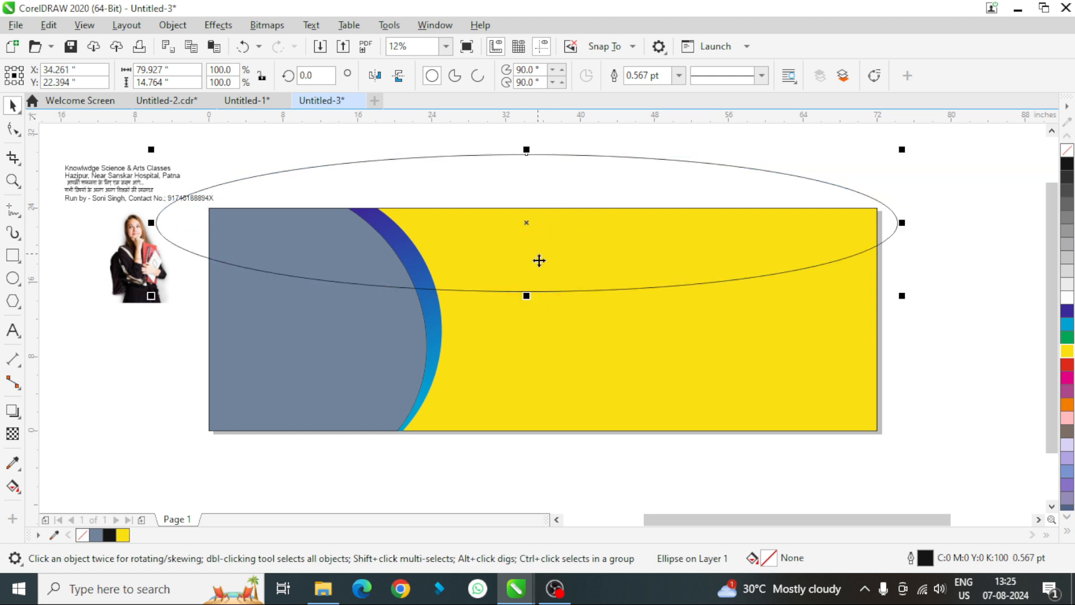
left_click_drag(525, 296, 541, 295)
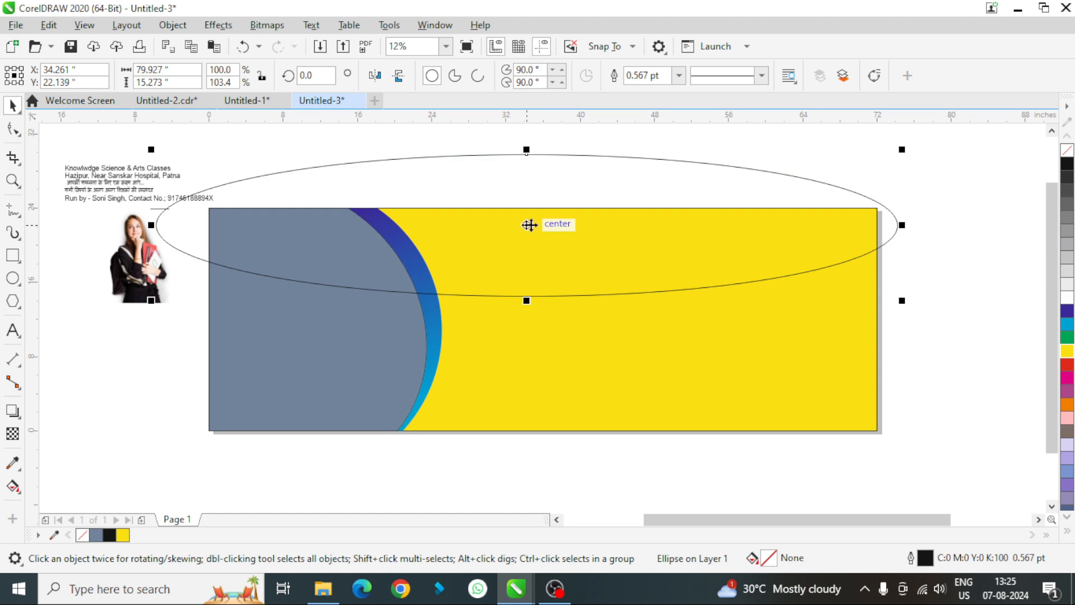
- Duplicate the wide ellipse over the banner's bottom edge and rotate the copy about 5.9 degrees so its right end rises
left_click_drag(530, 224, 548, 420)
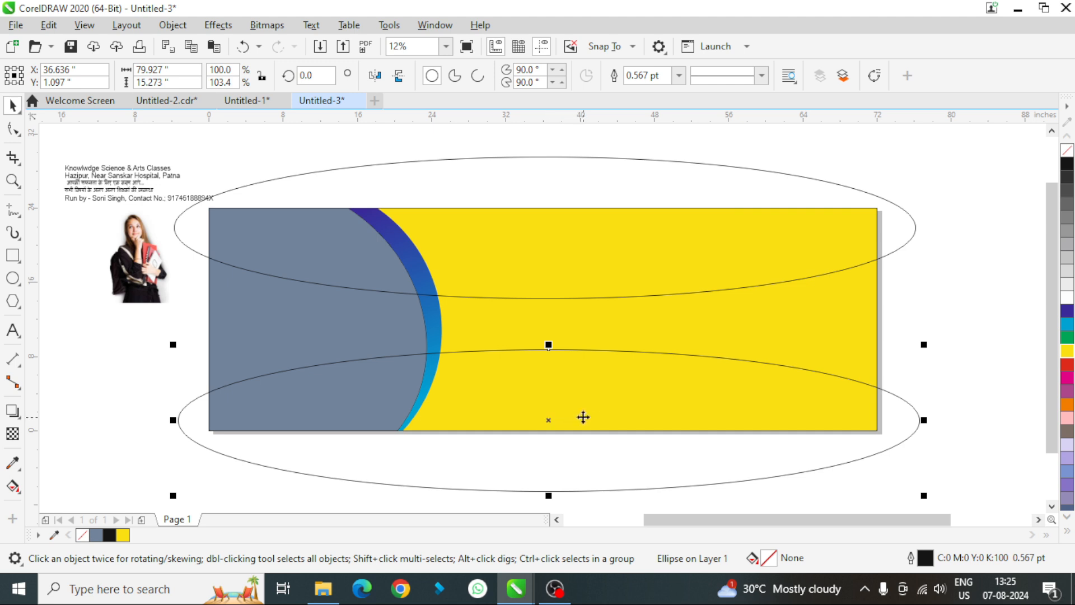
left_click(593, 401)
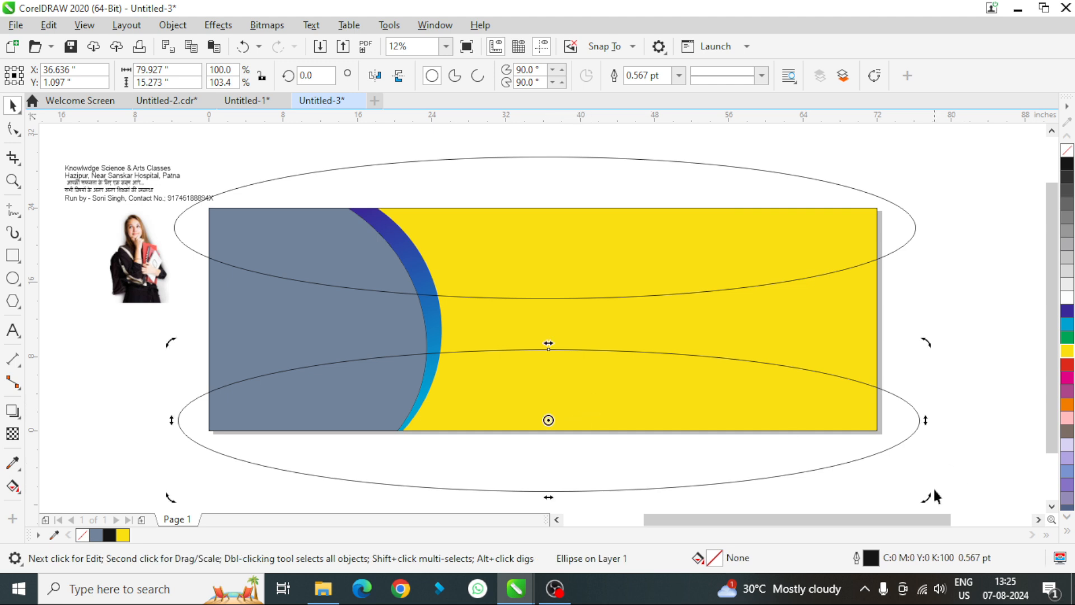
left_click_drag(935, 496, 939, 461)
left_click(636, 396)
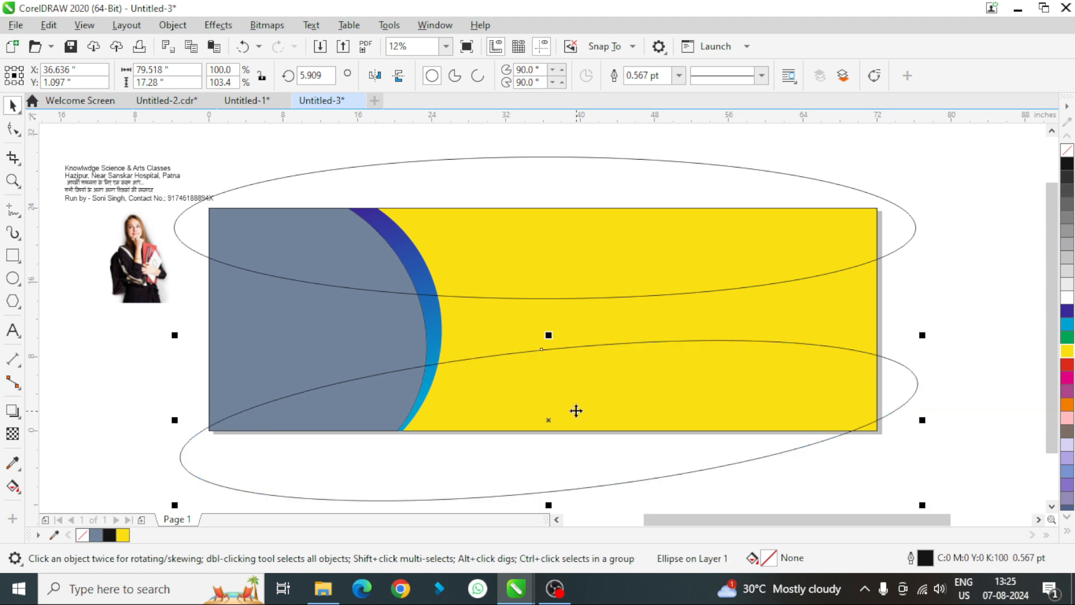
mouse_move(580, 413)
left_mouse_down()
mouse_move(605, 435)
mouse_move(594, 419)
left_mouse_up()
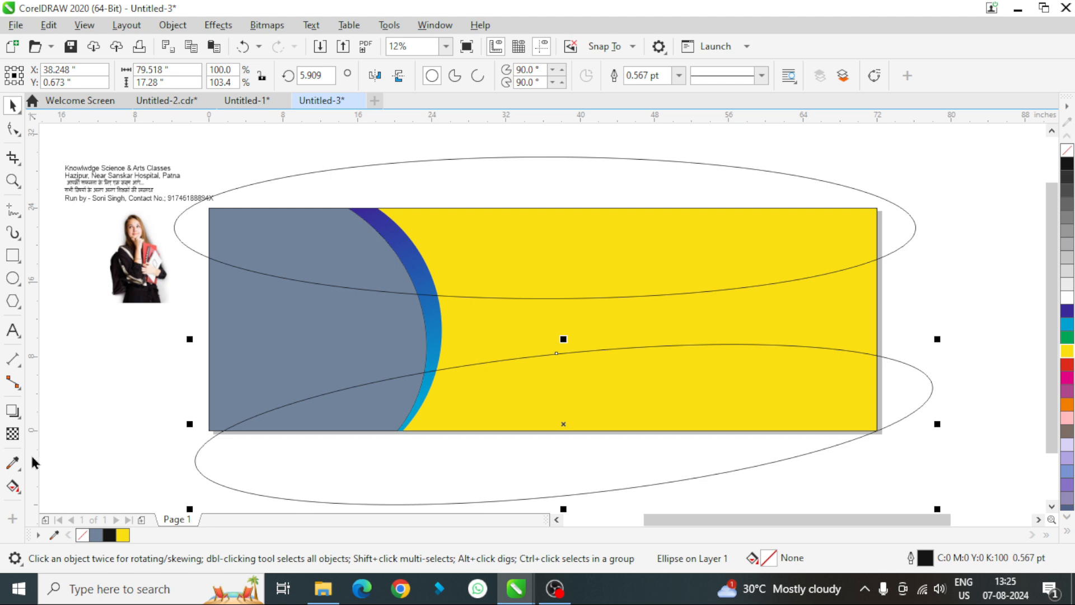
- Use Smart Fill to fill the lower and upper banner areas bounded by the ellipses and the crescent with blue-grey
left_click(19, 496)
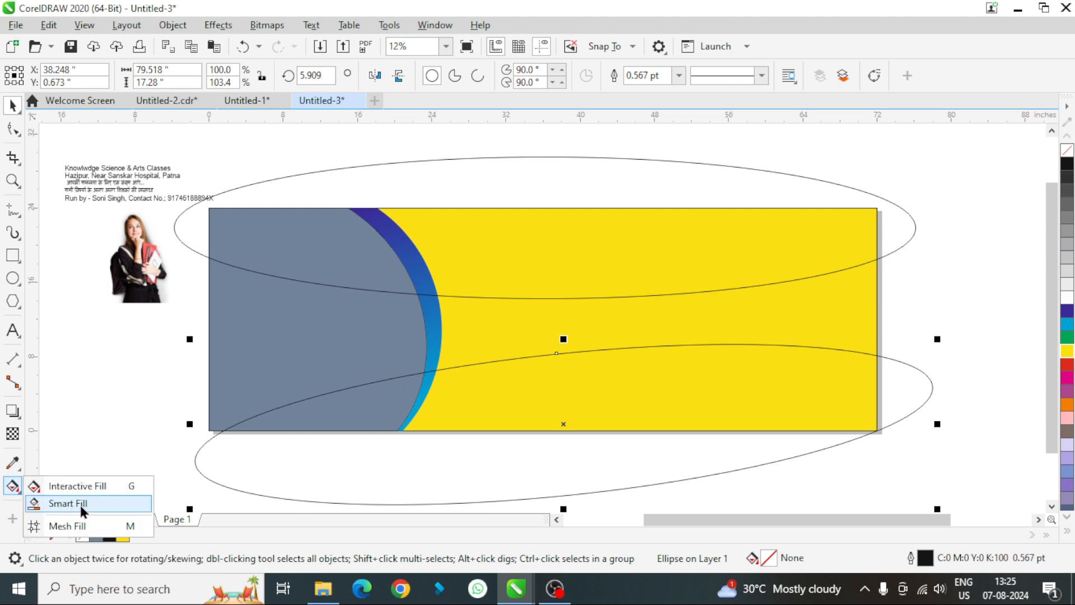
left_click(56, 504)
left_click(546, 389)
left_click(539, 242)
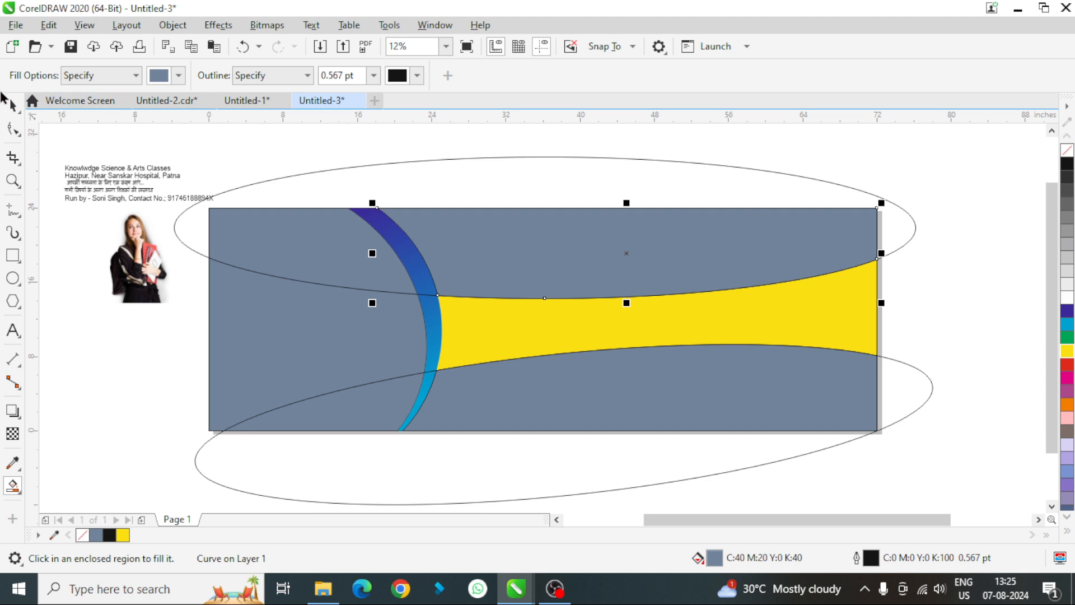
- Delete the two wide construction ellipses, keeping the filled shapes
left_click(12, 105)
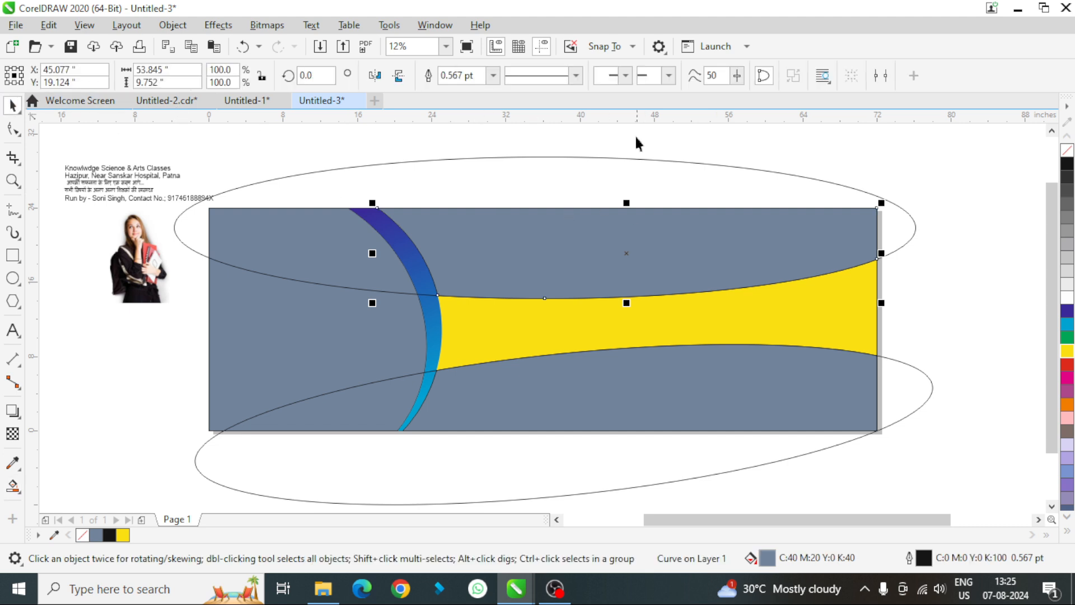
left_click(561, 162)
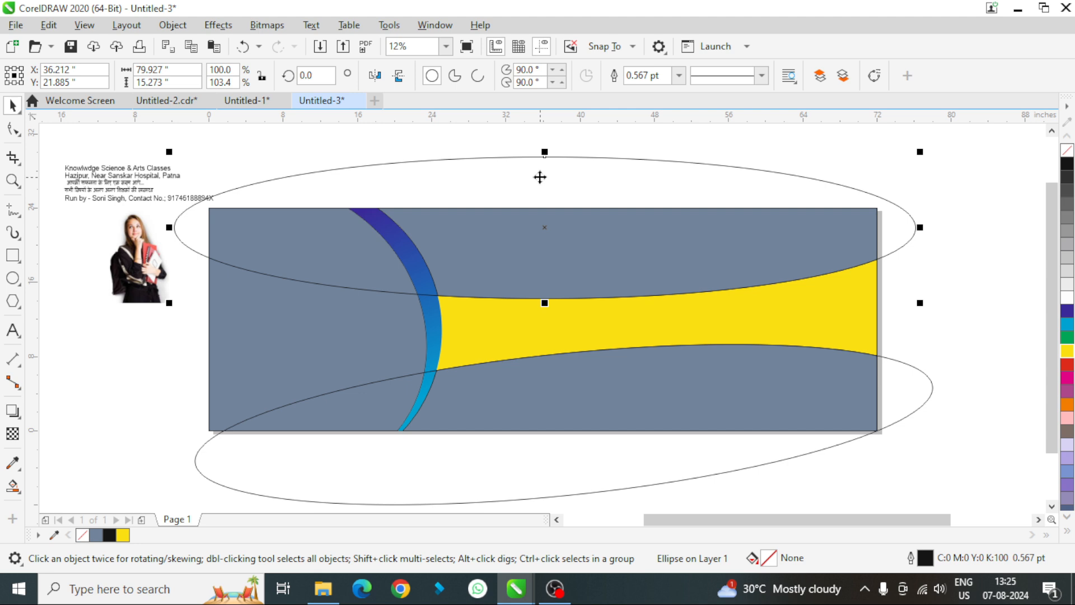
key("Delete")
left_click(491, 461)
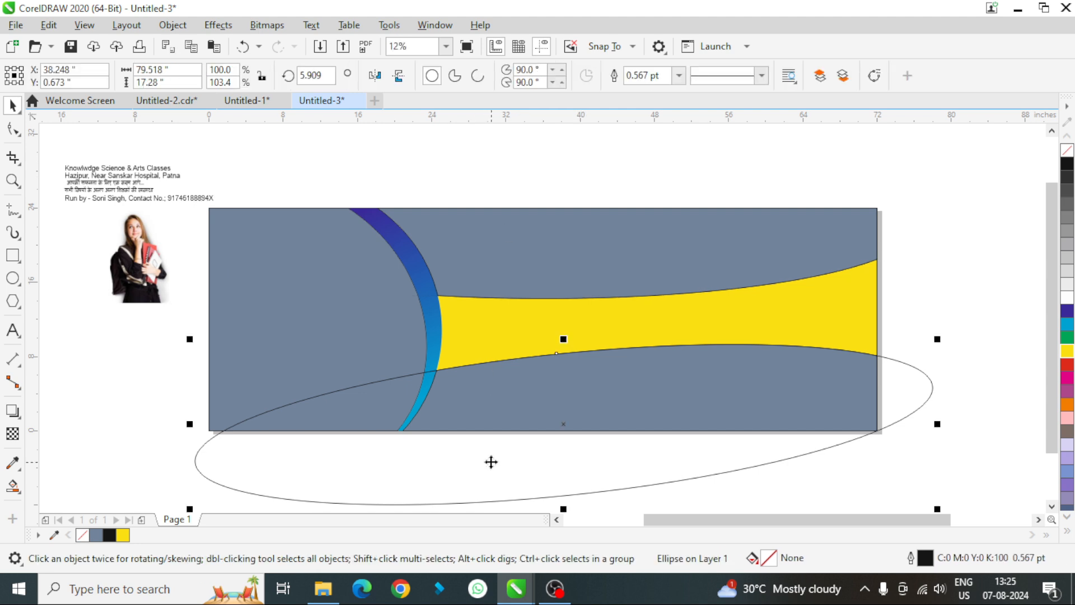
key("Delete")
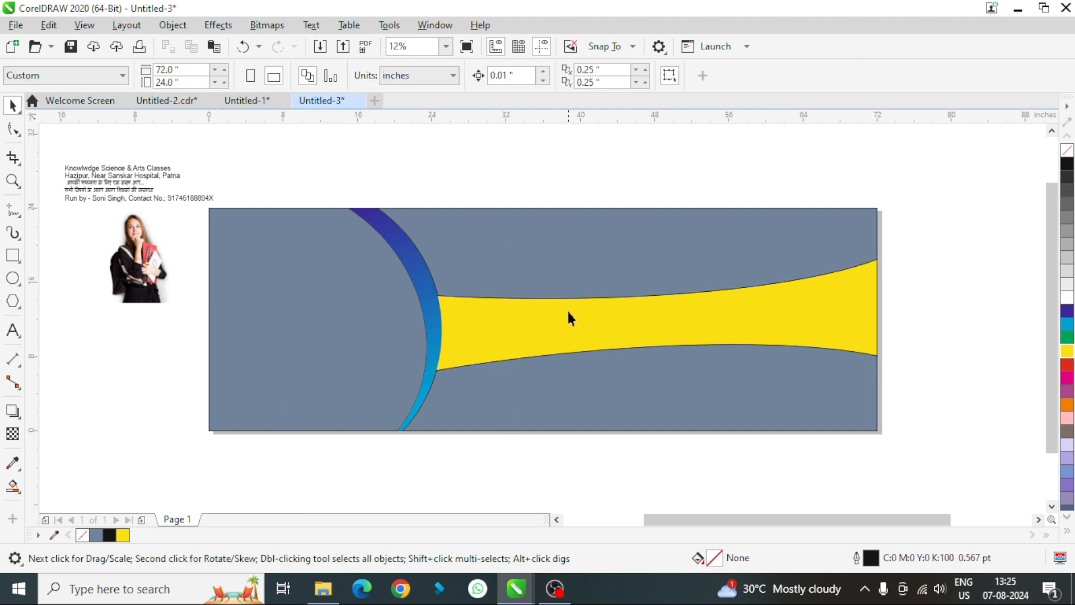
- Remove the upper shape's outline and give it a horizontal linear fountain fill with dark red at both ends
left_click(566, 278)
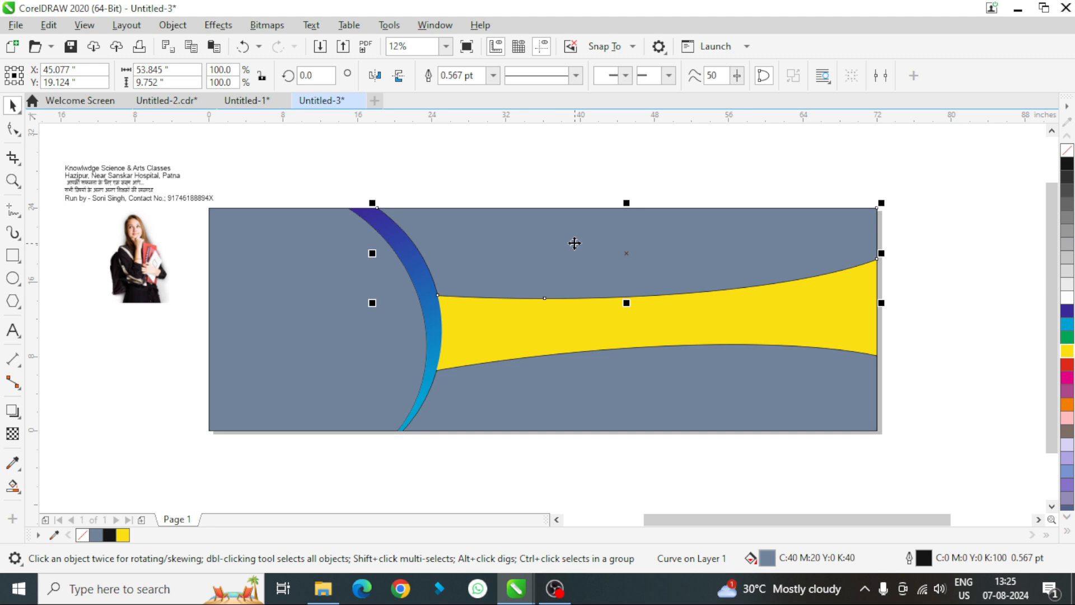
right_click(1062, 152)
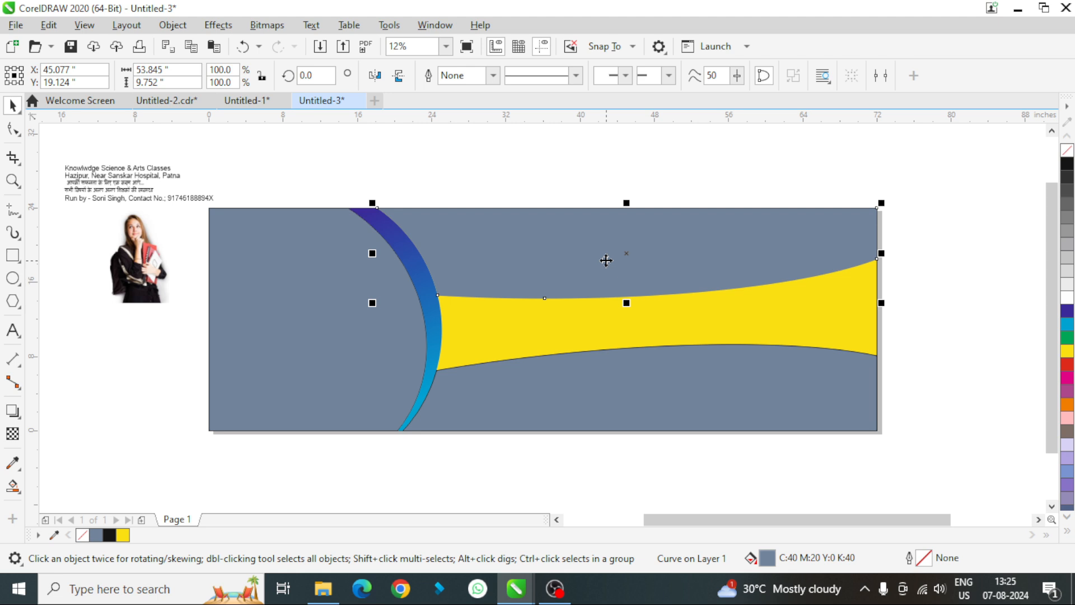
key("g")
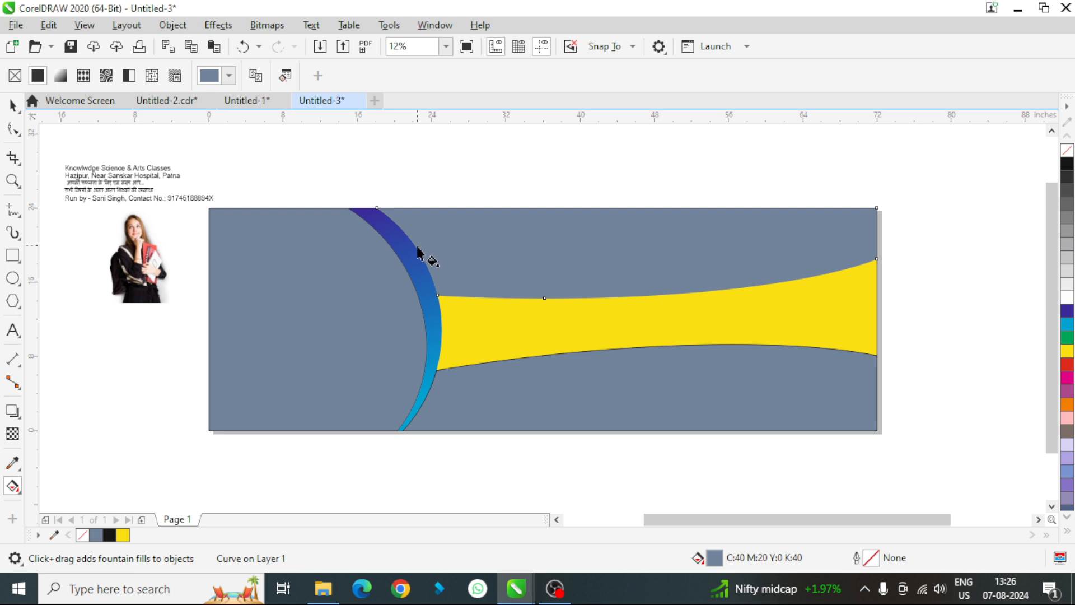
left_click_drag(416, 248, 885, 250)
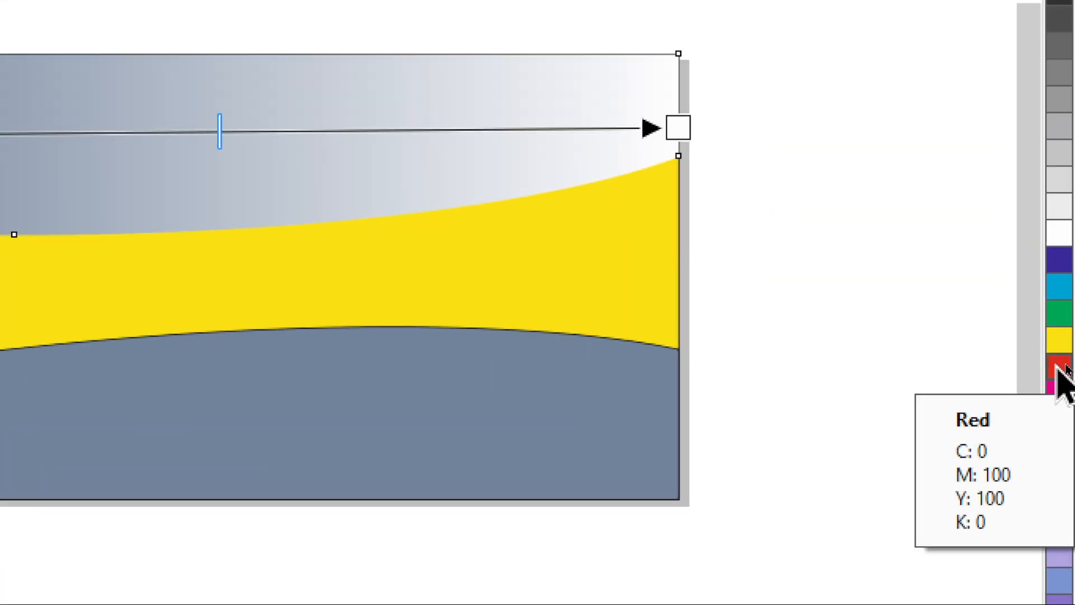
left_click_drag(1058, 366, 1044, 365)
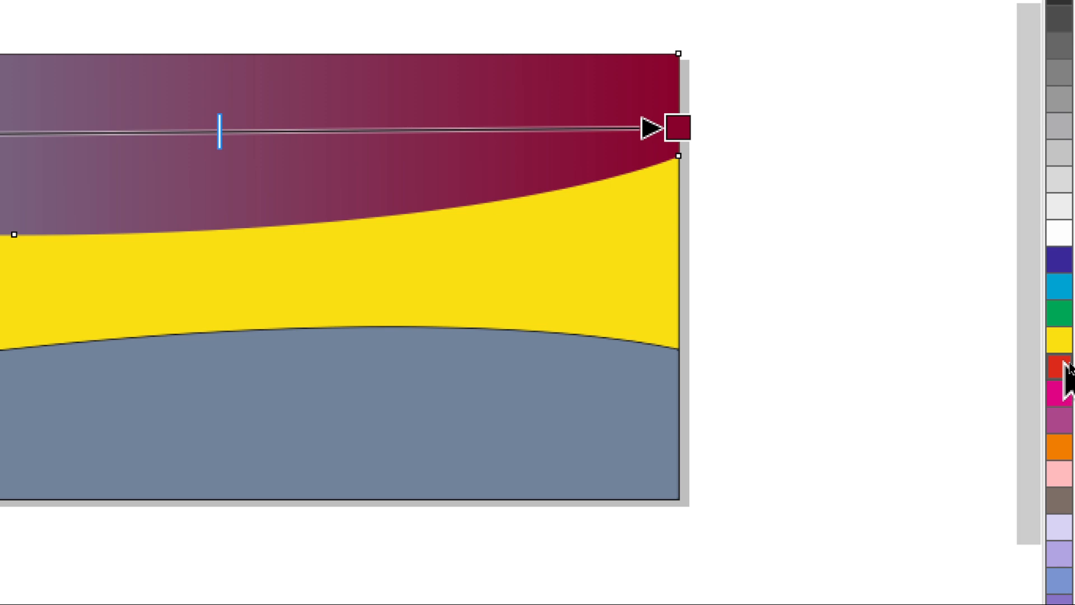
left_click(1065, 364)
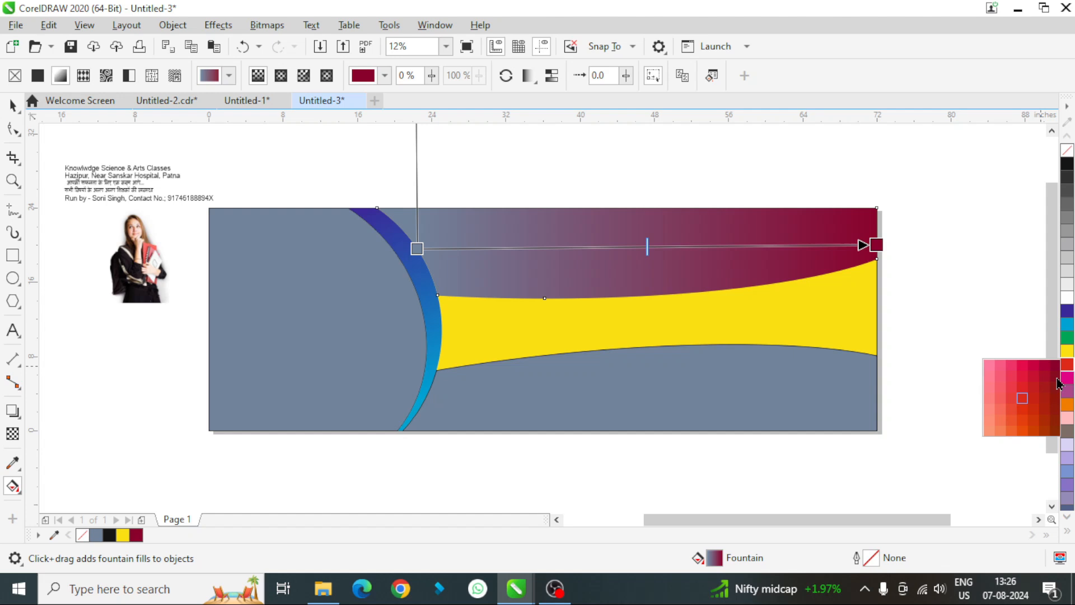
left_click(1039, 341)
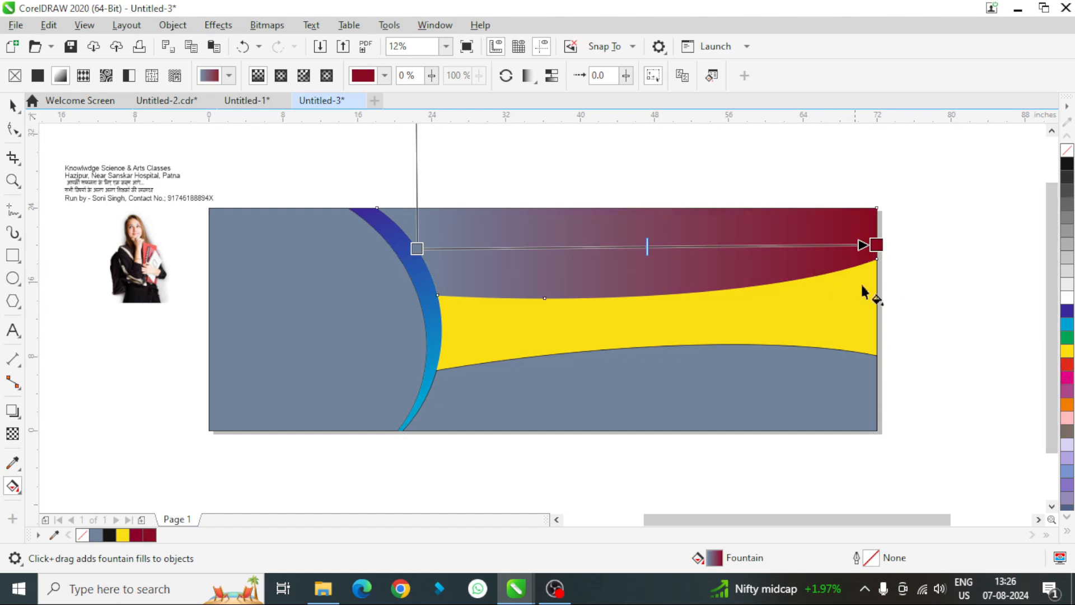
left_click(1067, 369)
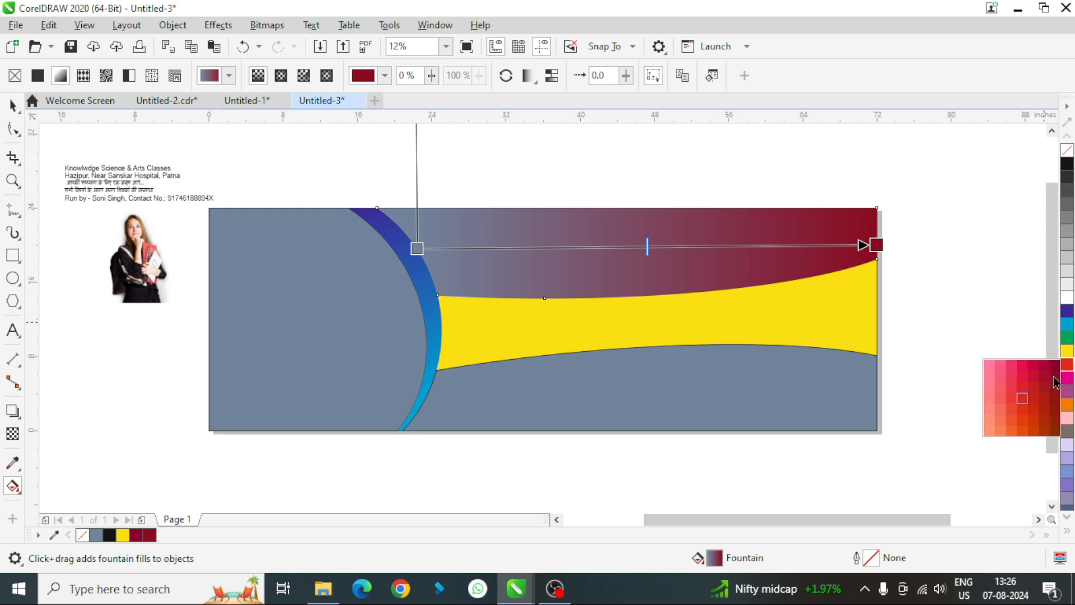
left_click_drag(1055, 378, 417, 250)
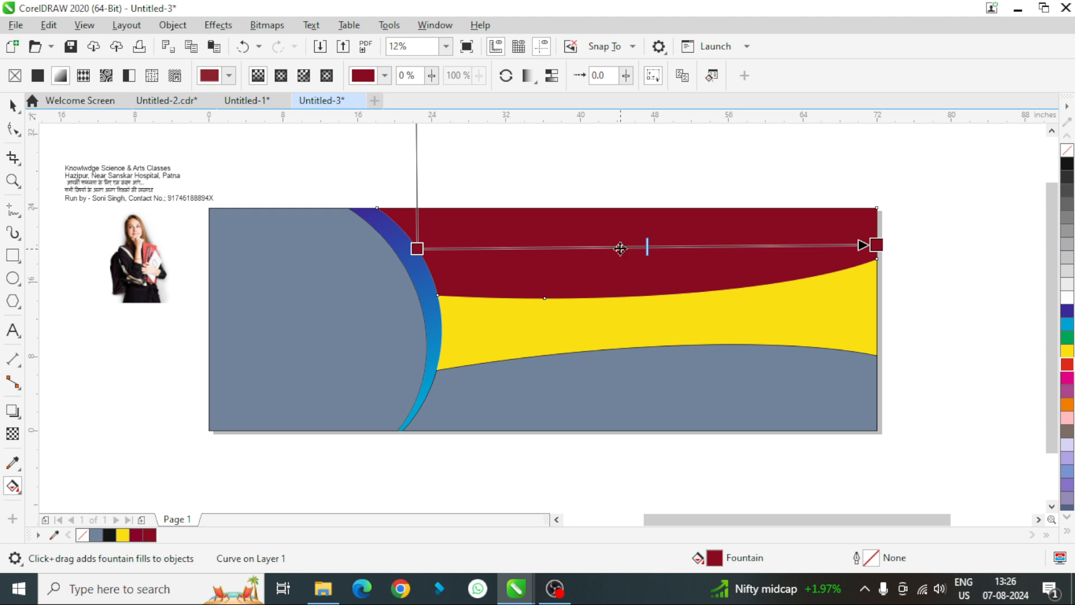
- Add a red colour stop at 46% along the upper shape's fountain fill
double_click(624, 246)
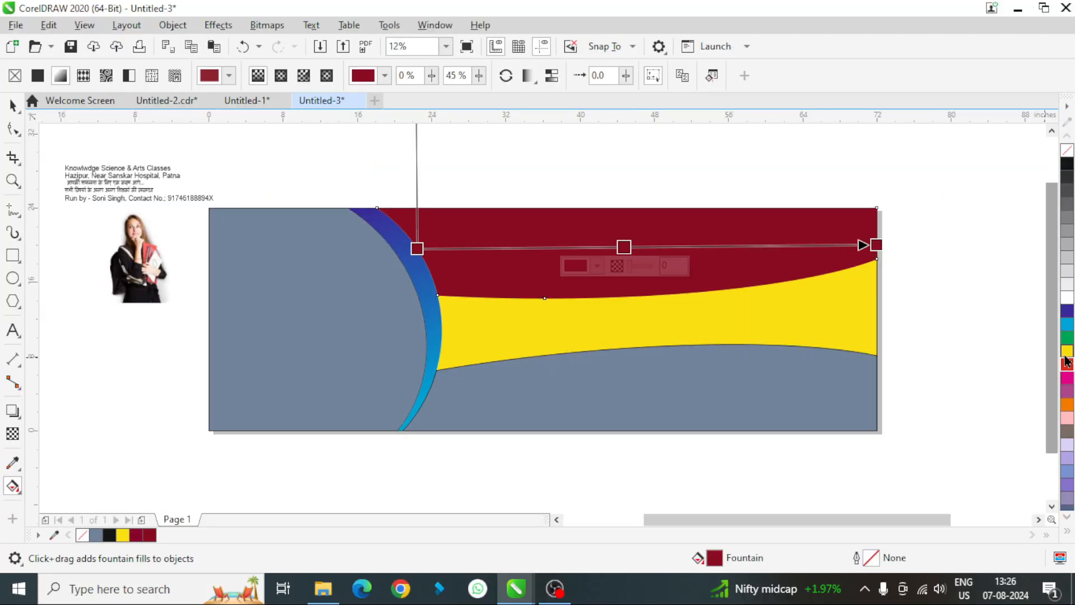
left_click(1068, 366)
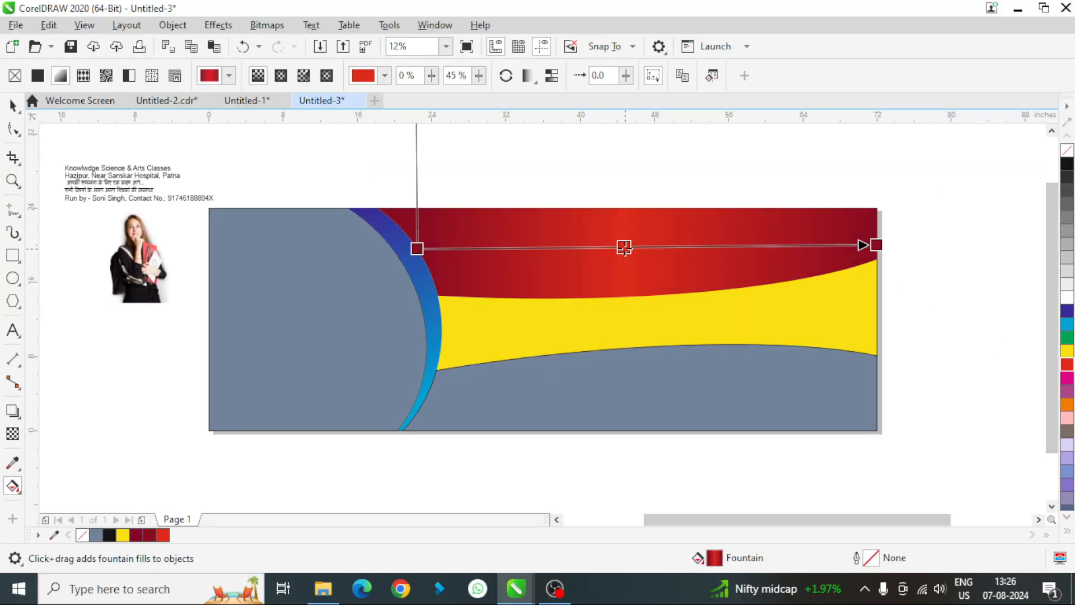
left_click_drag(625, 247, 629, 247)
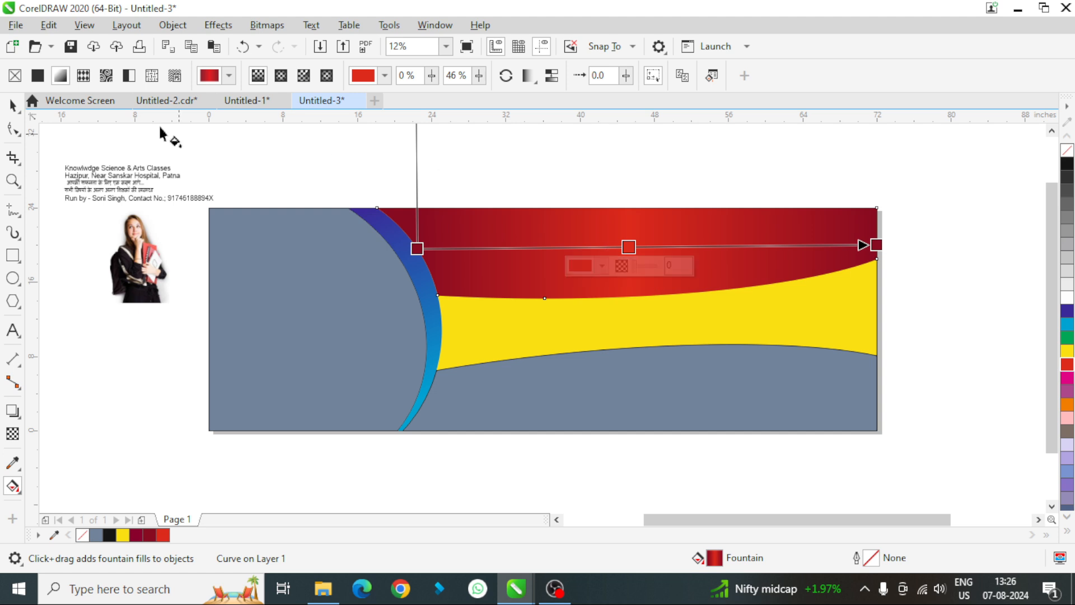
left_click(12, 105)
- Apply a horizontal fountain fill from dark blue to cyan to the lower shape, shifting its midpoint towards the cyan end
left_click(597, 388)
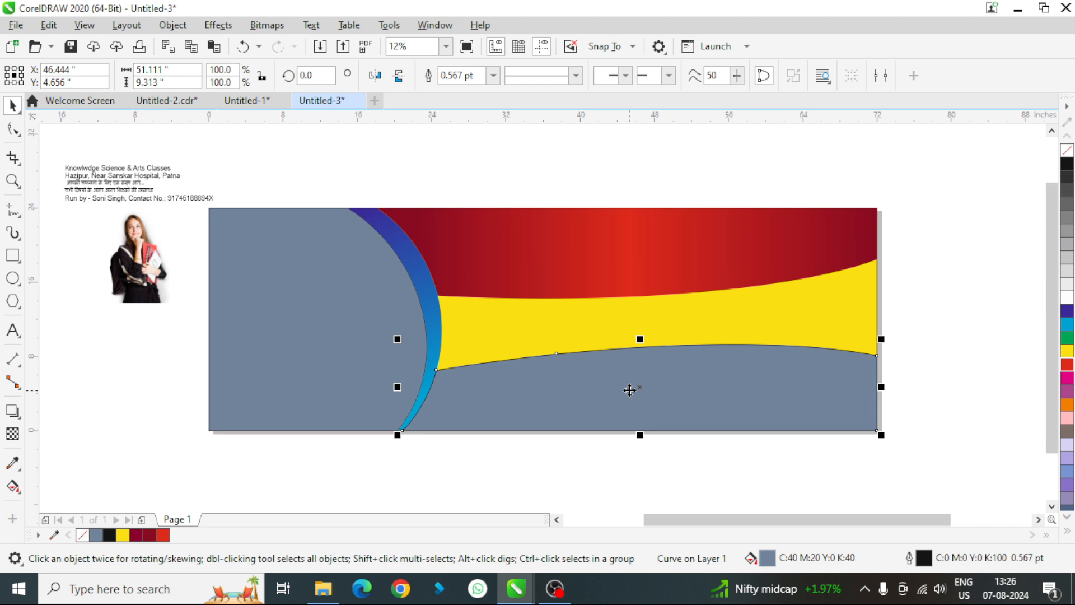
key("g")
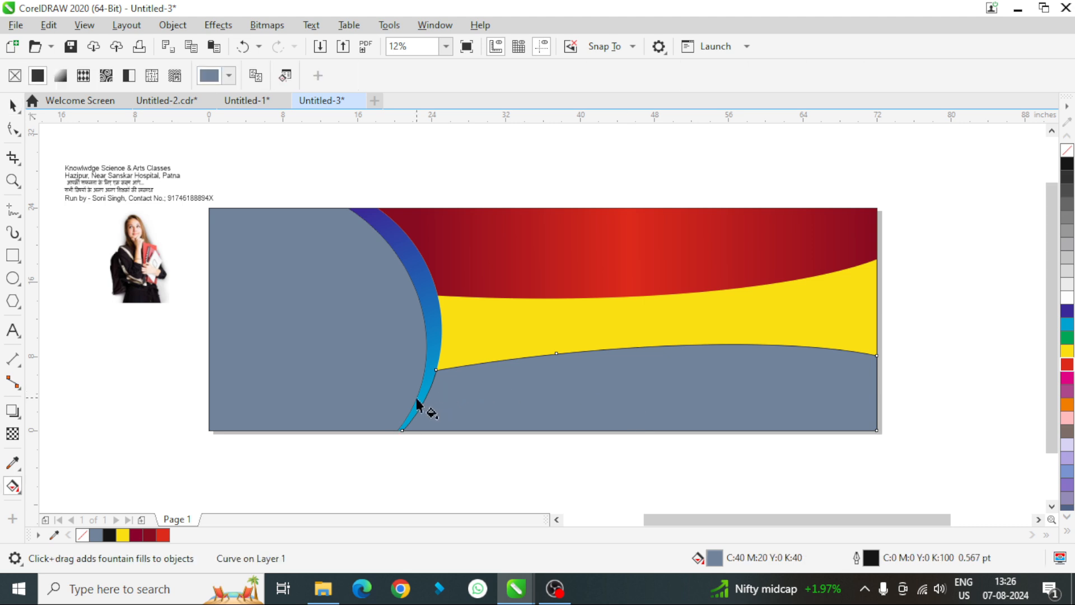
left_click_drag(417, 398, 868, 398)
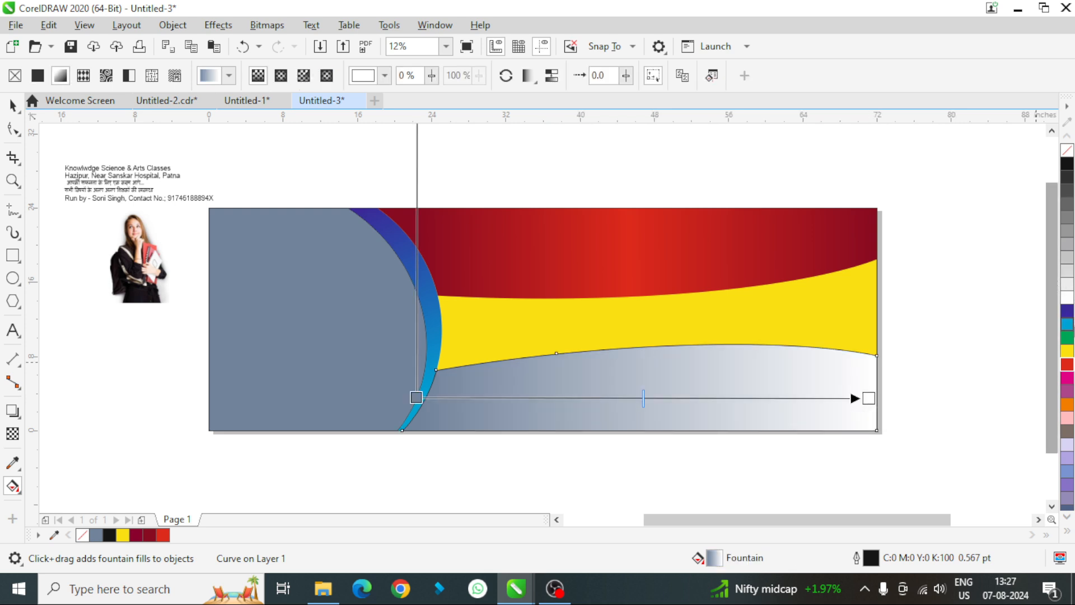
left_click_drag(1067, 330, 870, 400)
left_click_drag(1067, 310, 415, 397)
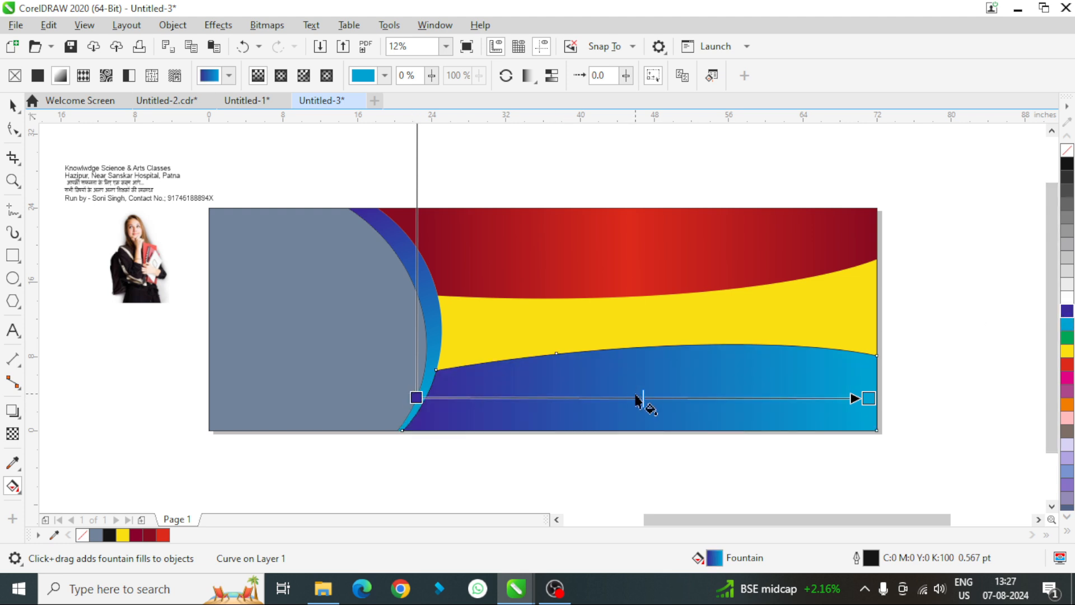
left_click_drag(644, 399, 698, 397)
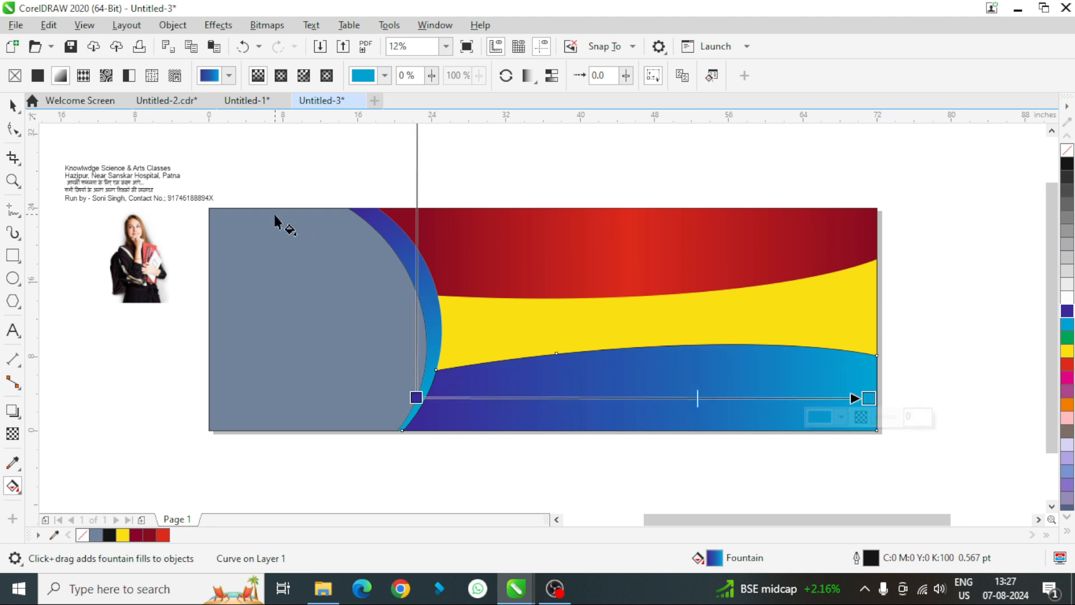
- Remove the outline of the lower blue shape and deselect it
left_click(12, 105)
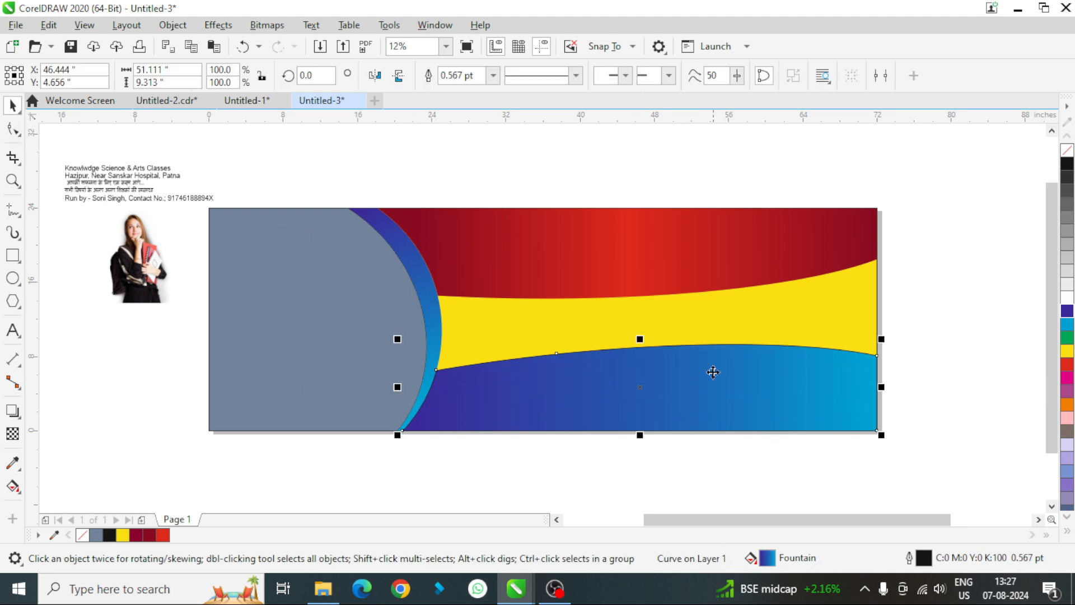
right_click(1069, 154)
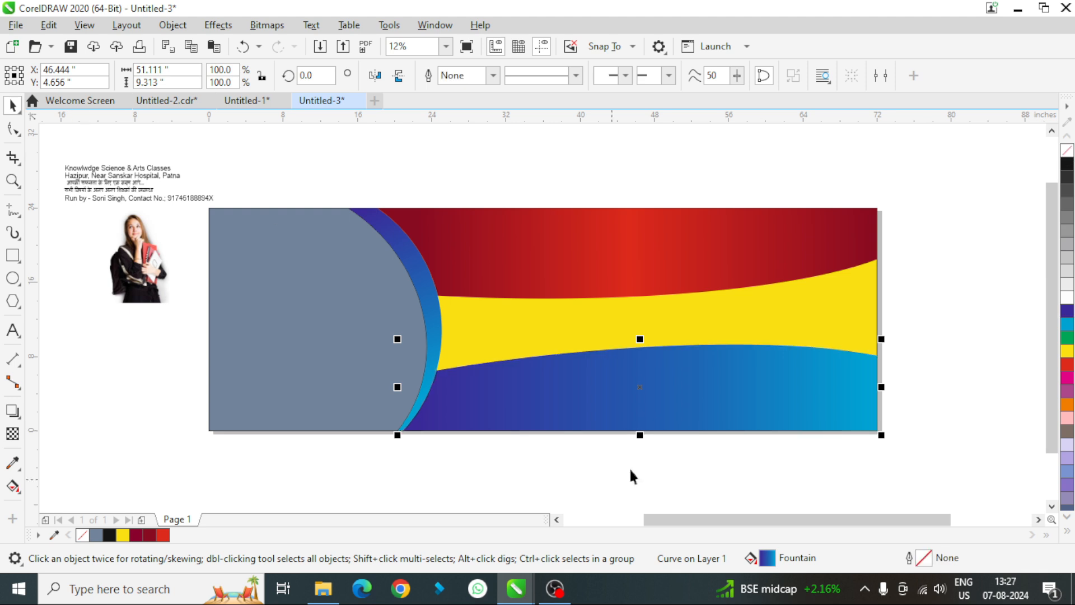
left_click(962, 296)
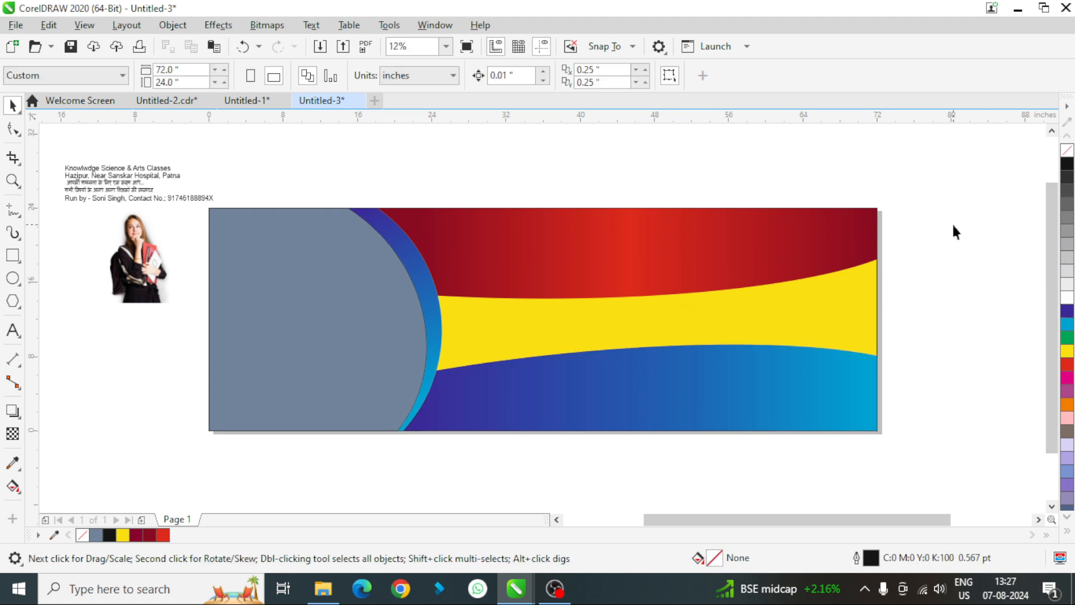
- PowerClip the student's photo inside the grey curved shape
left_click(145, 264)
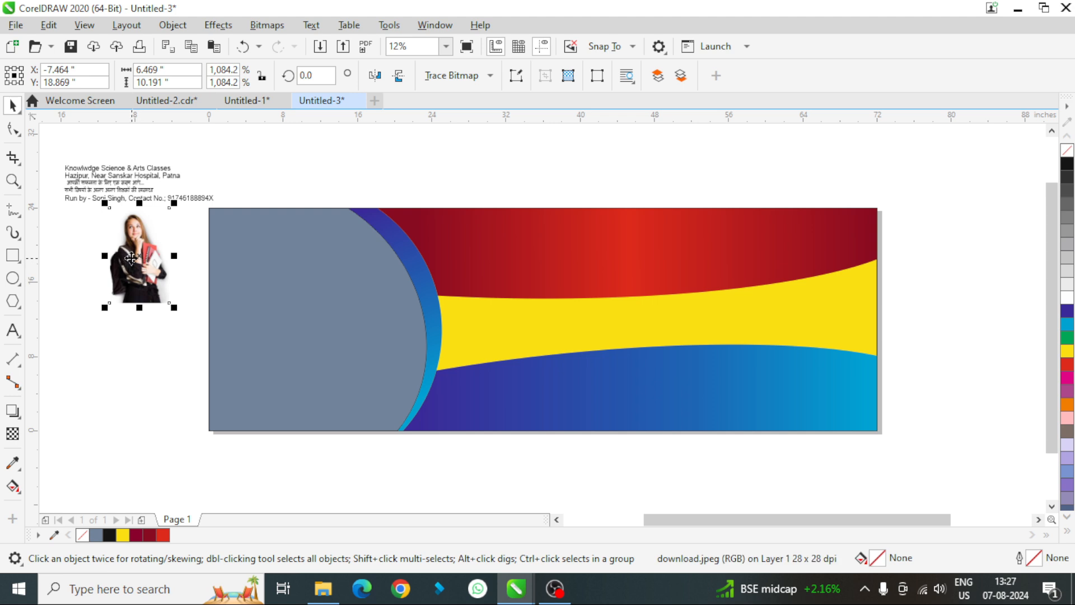
right_click(141, 260)
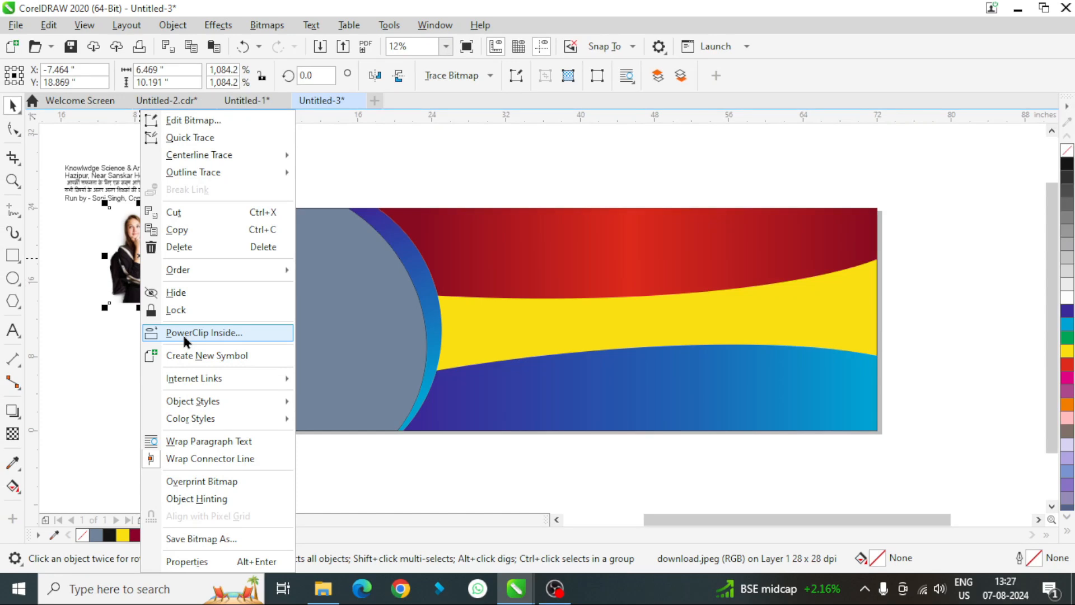
left_click(183, 333)
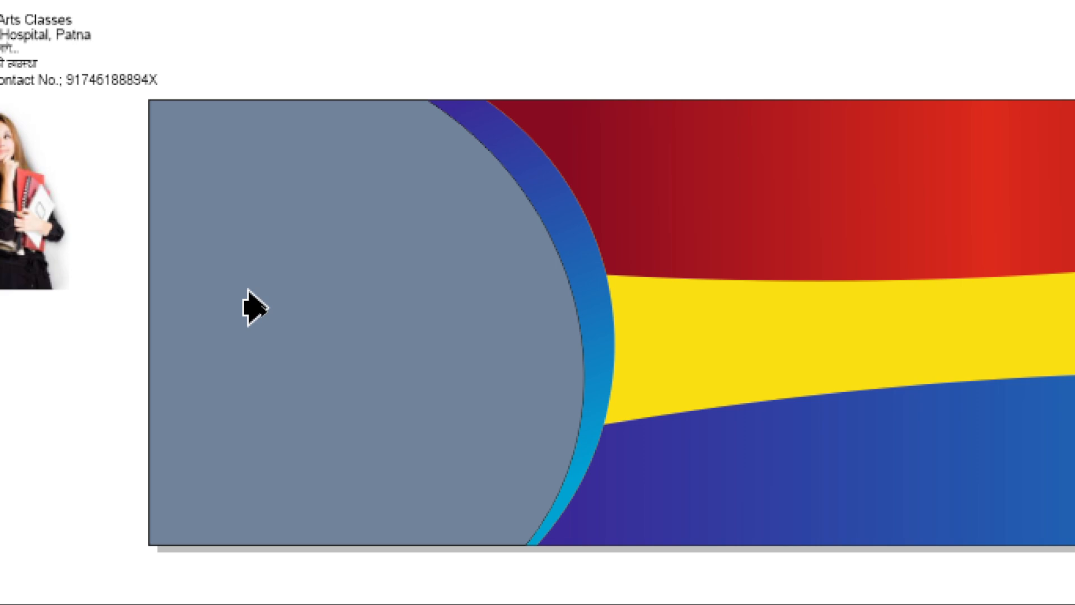
left_click(266, 307)
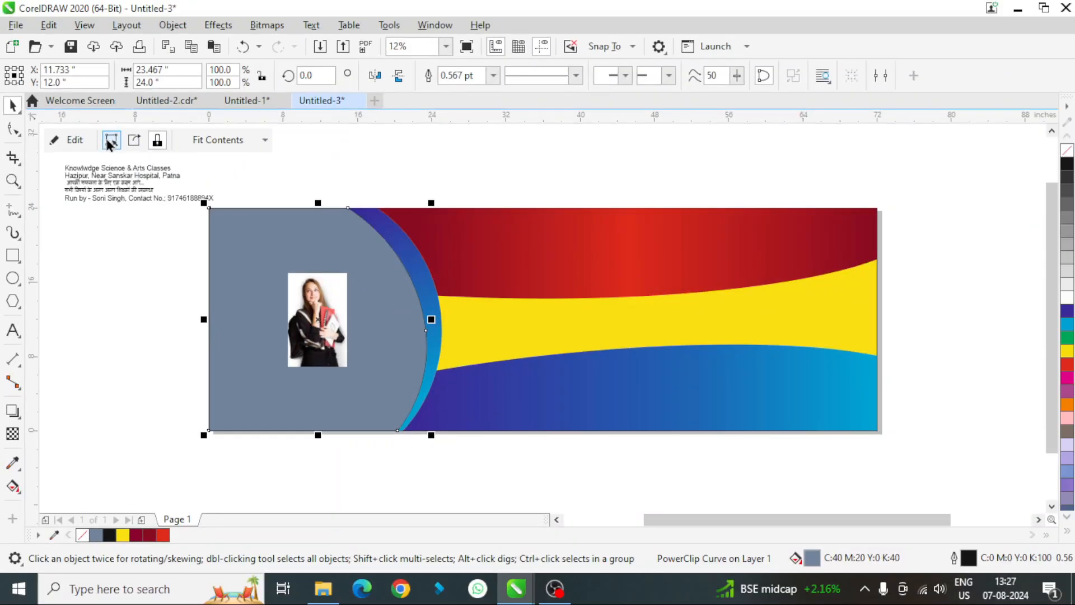
- Enlarge the clipped photo to about 24.6 by 38.8 inches and position it so the student fills the curved frame
left_click(111, 141)
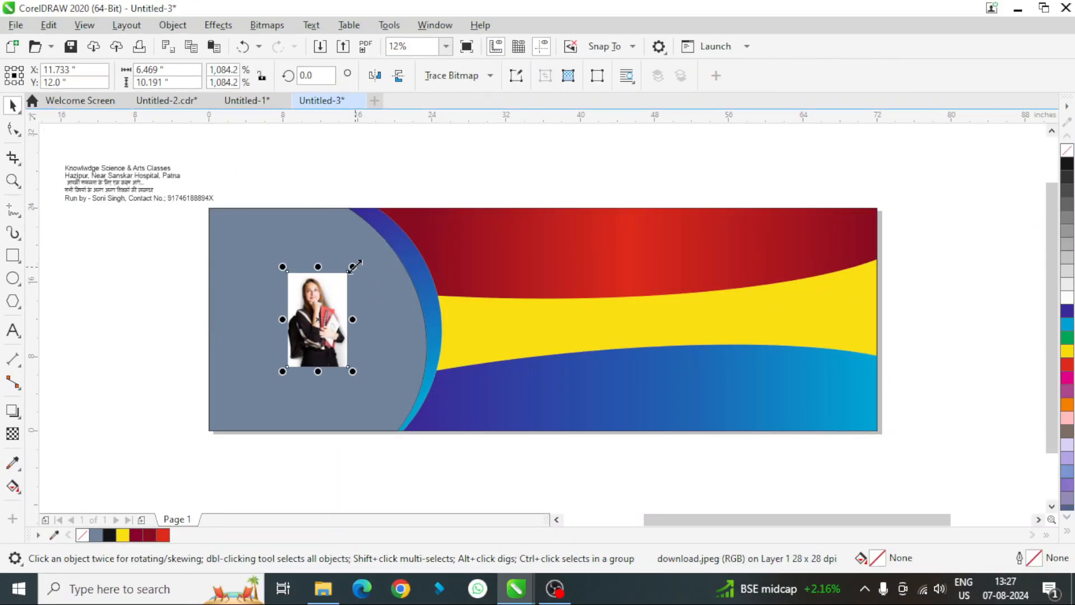
left_click_drag(355, 264, 442, 211)
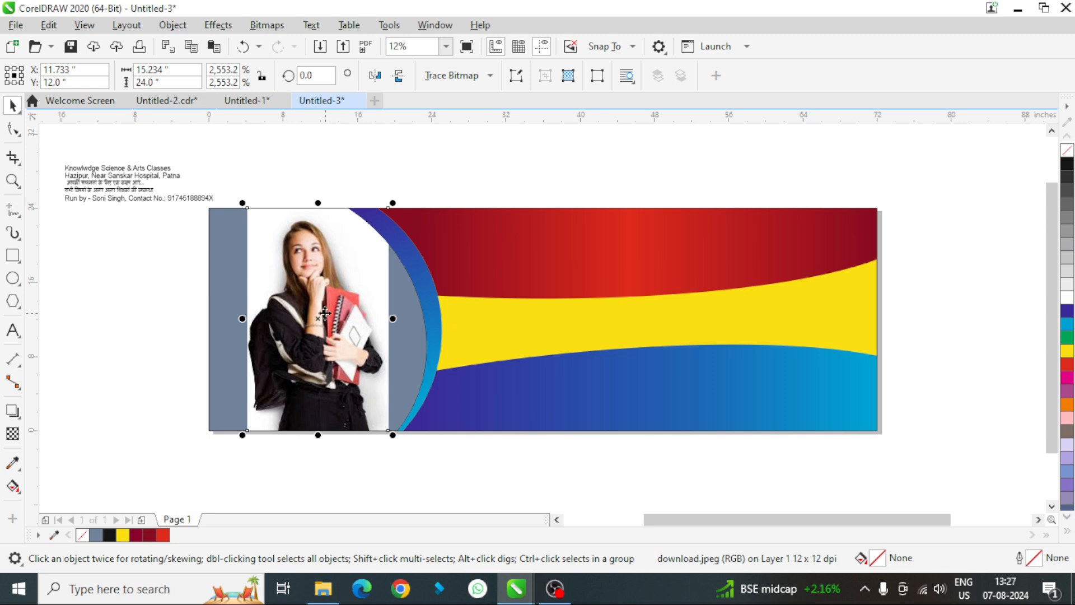
left_click_drag(325, 313, 309, 328)
left_click_drag(377, 217, 432, 175)
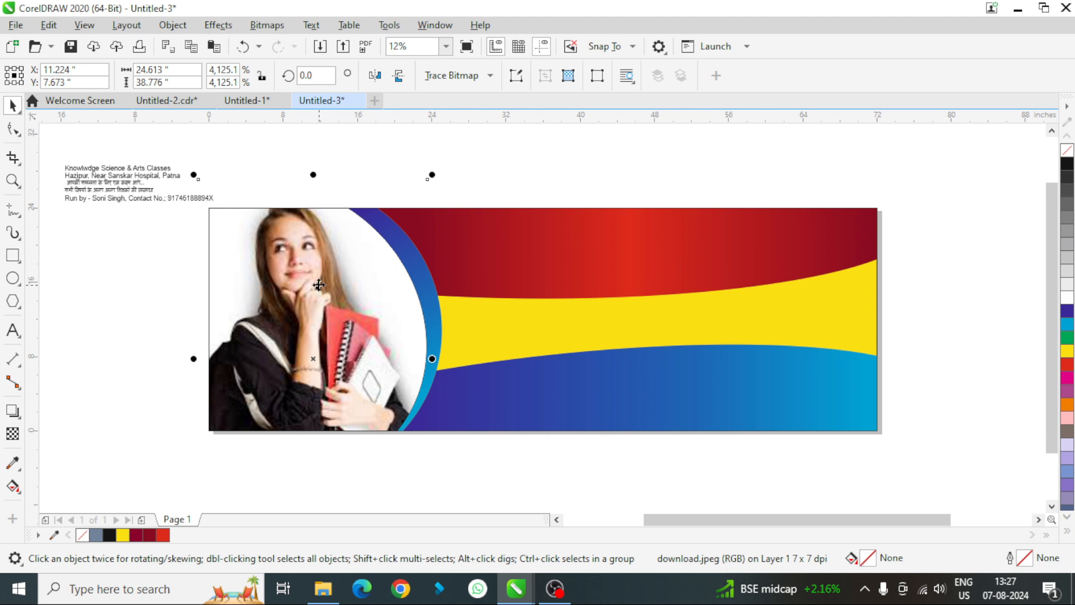
left_click_drag(319, 285, 322, 290)
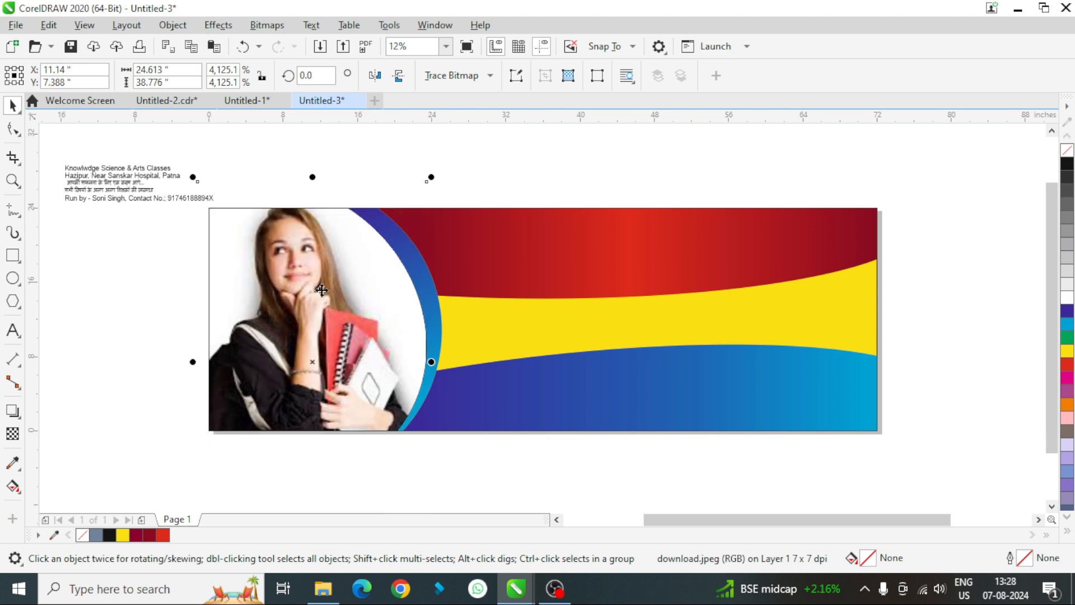
key("Down")
key("Down")
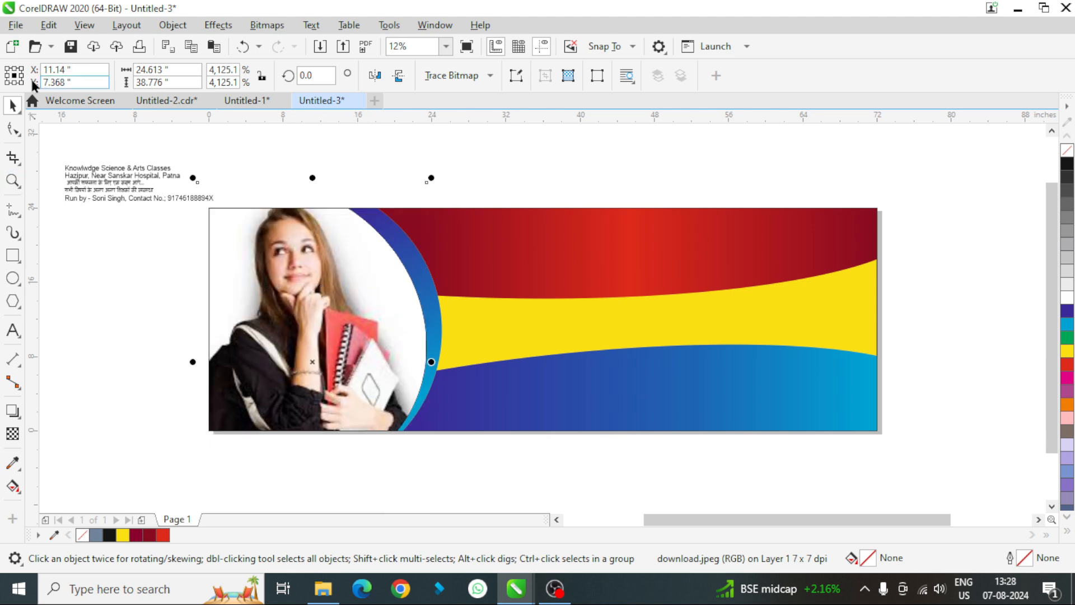
left_click(533, 153)
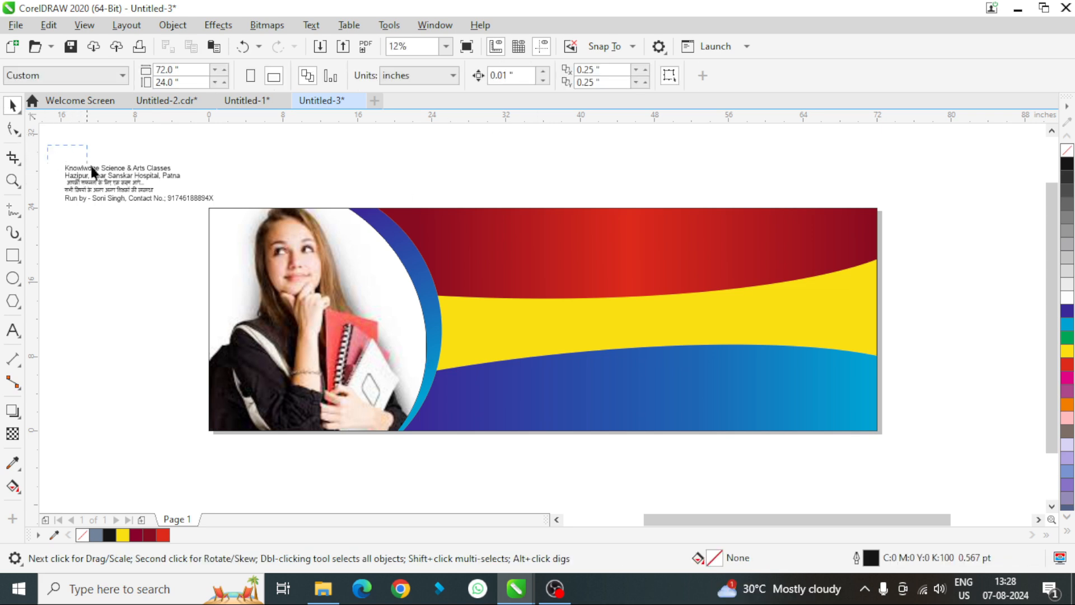
- Enlarge the text lines beside the banner, and place the "Knowlwdge Science & Arts Classes" line on the red shape at about 146 pt
left_click_drag(92, 171, 252, 217)
left_click_drag(220, 159, 273, 133)
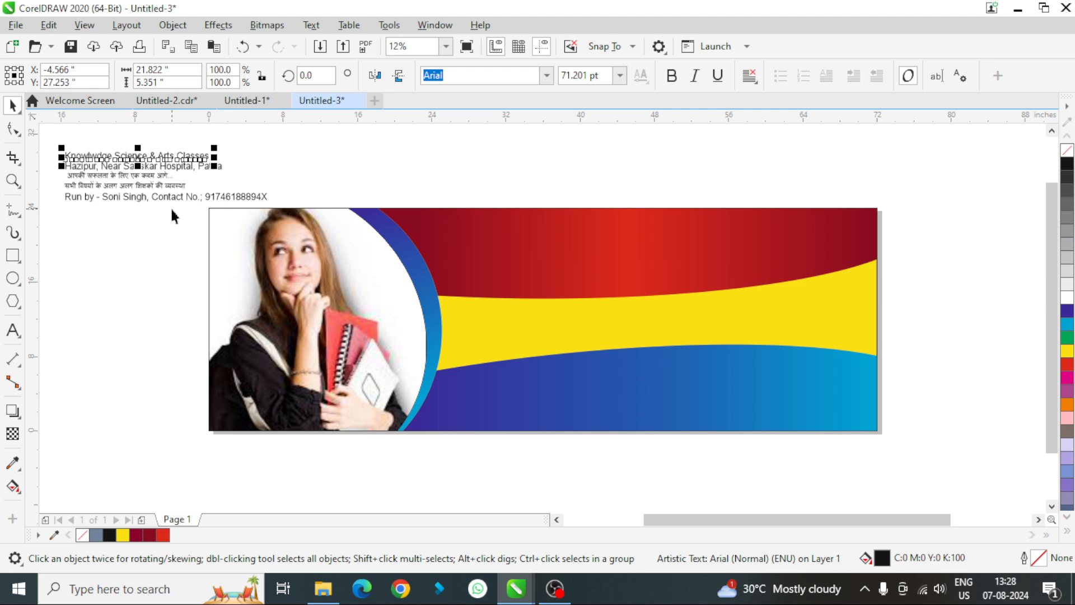
left_click_drag(138, 156, 621, 246)
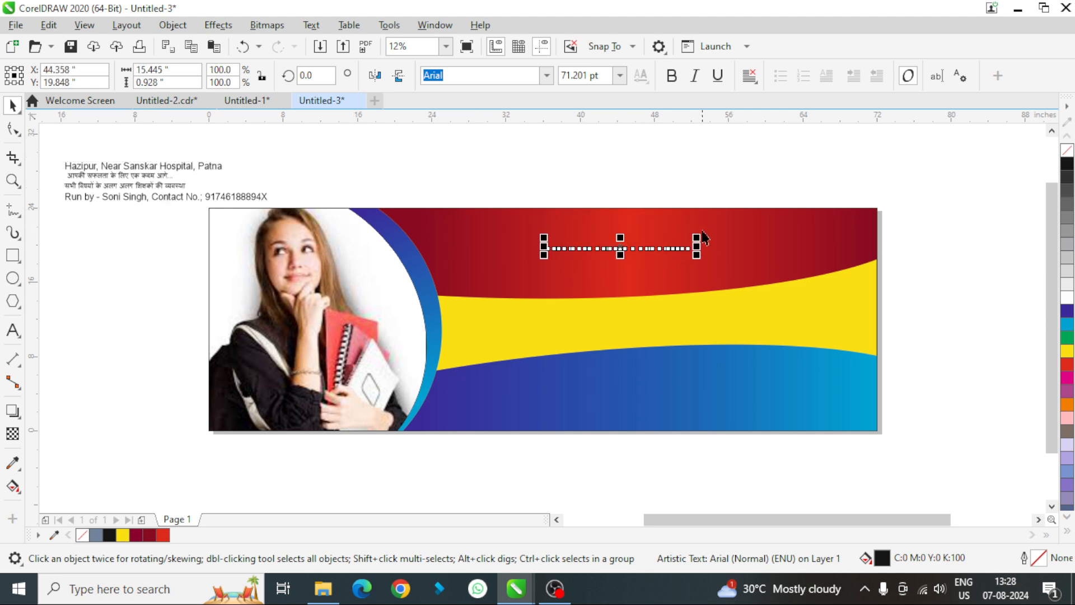
left_click_drag(703, 234, 778, 230)
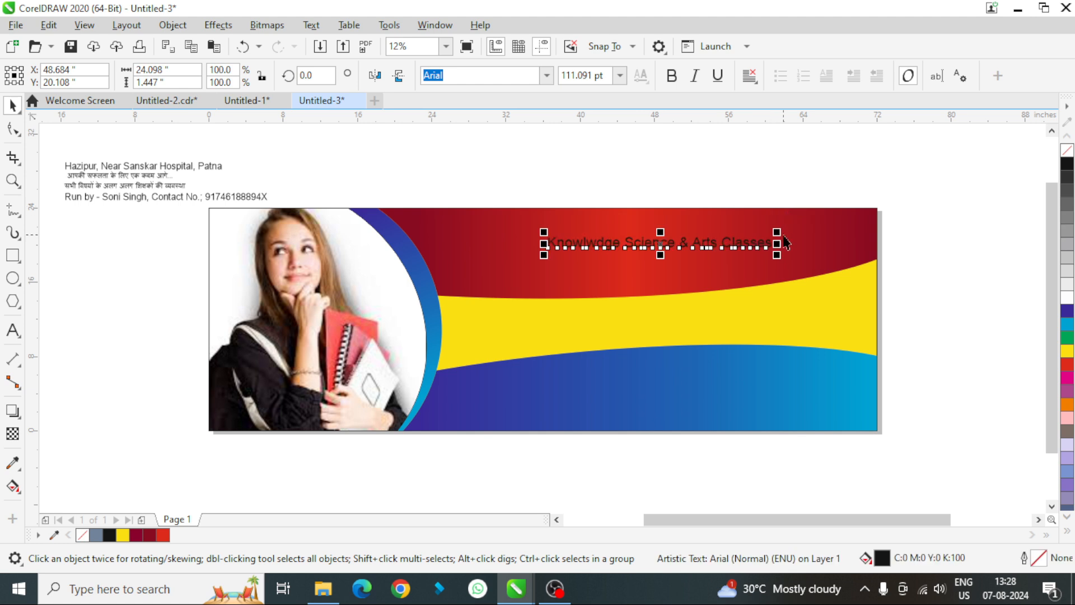
left_click_drag(777, 231, 847, 200)
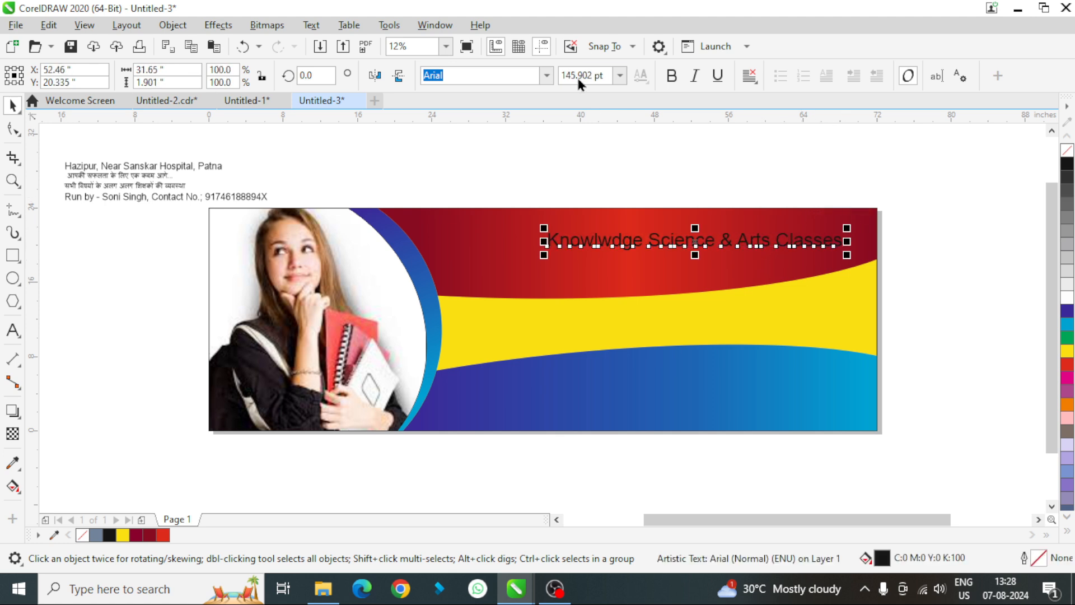
- Set the title's font to Clarendon BT Bold and shift the title left so it fits within the red shape
left_click(545, 74)
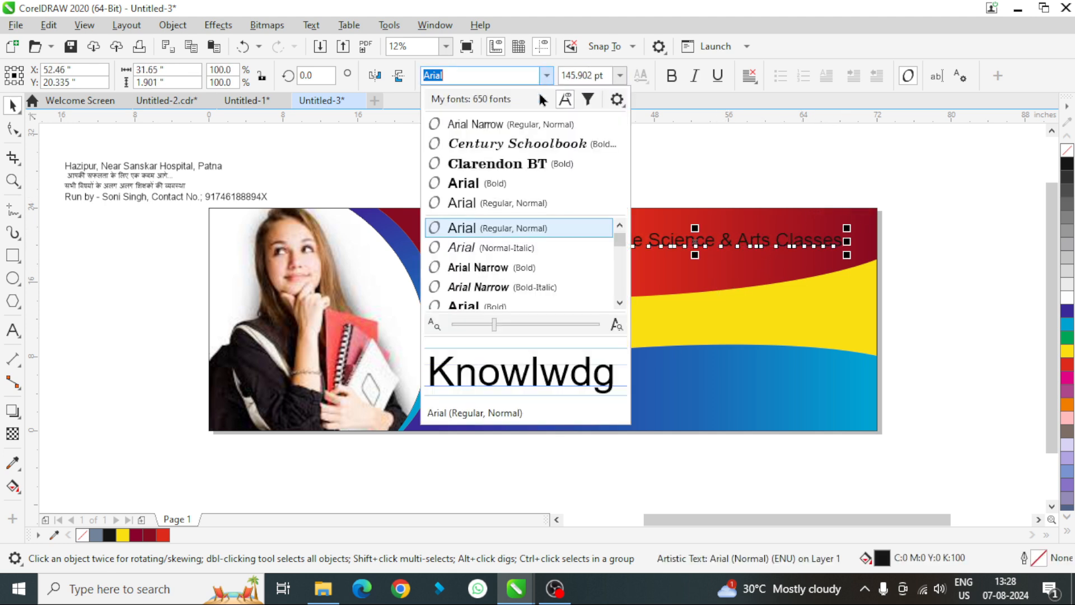
left_click(509, 167)
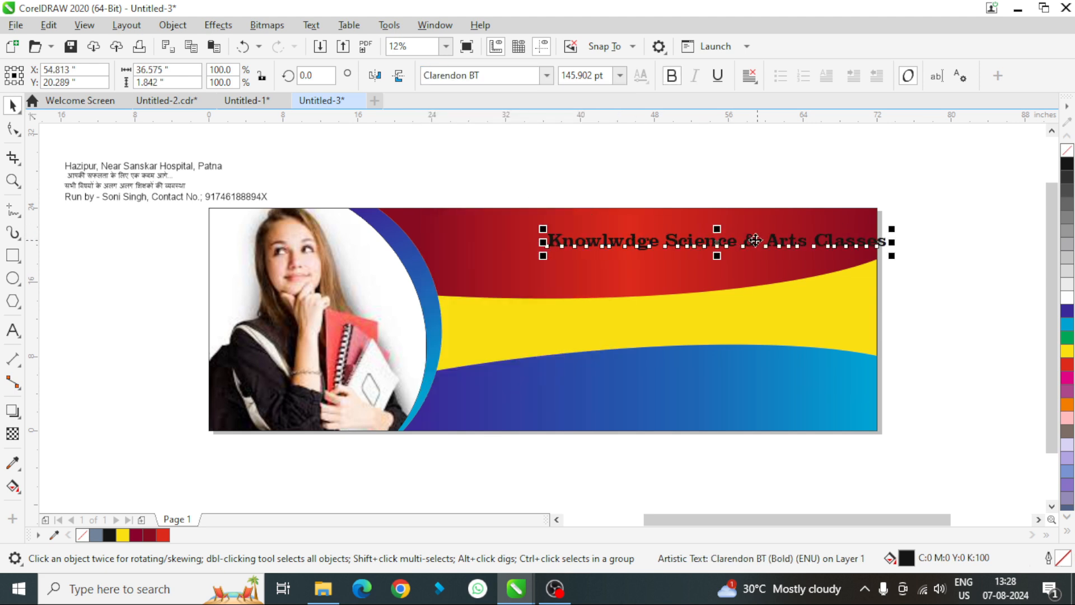
left_click_drag(755, 240, 693, 236)
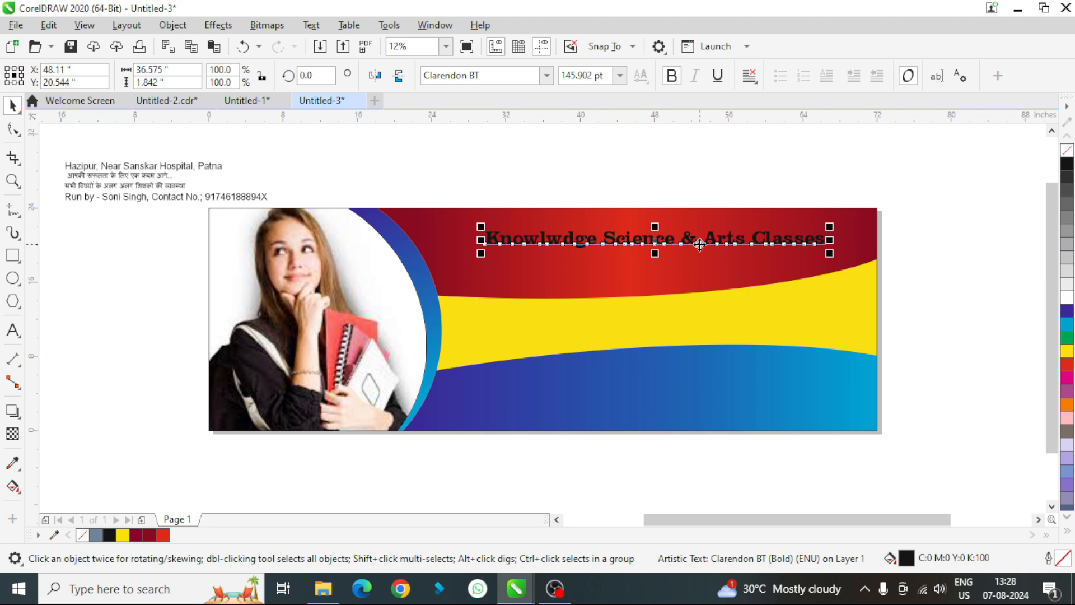
- Break the title apart into separate words and move "Classes" down onto the yellow band
key("ctrl+k")
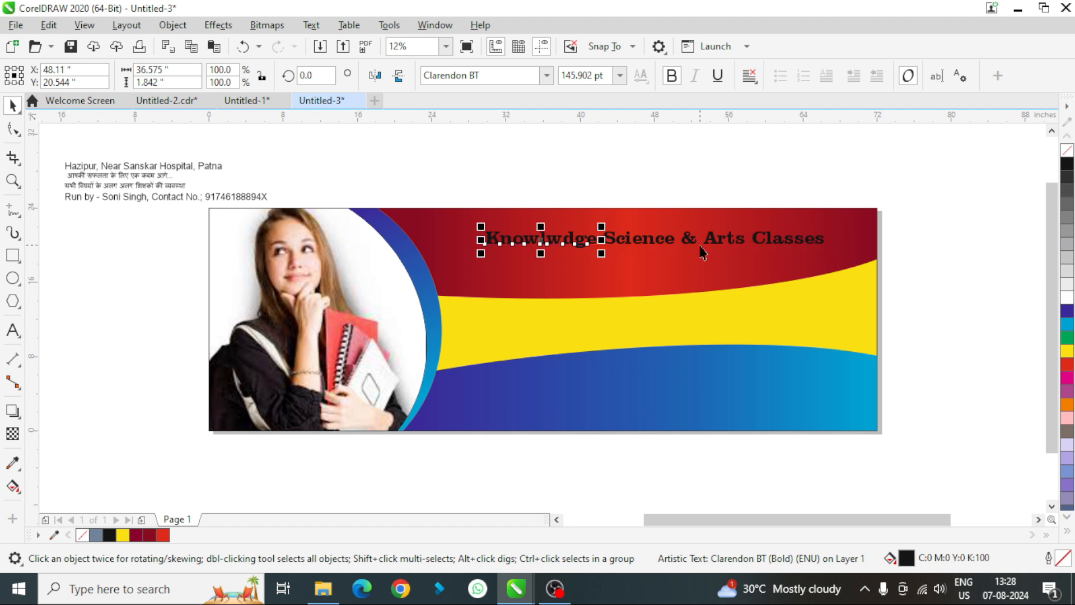
left_click(776, 251)
left_click_drag(775, 250, 797, 304)
left_click(885, 250)
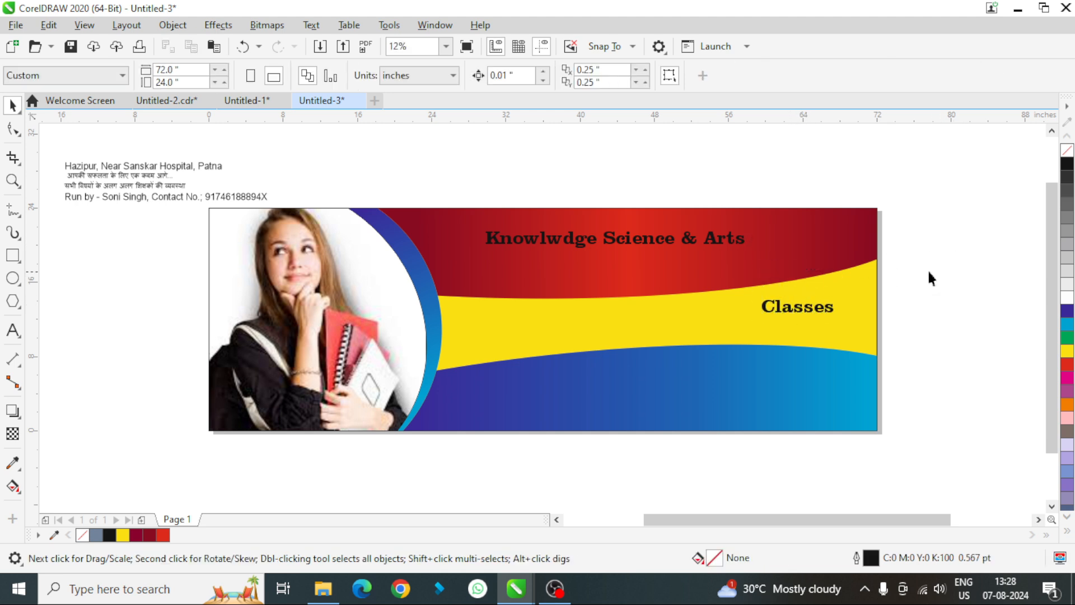
- Enlarge the words "Knowlwdge Science & Arts" to about 204 pt and reposition them on the red shape
left_click_drag(929, 274, 442, 203)
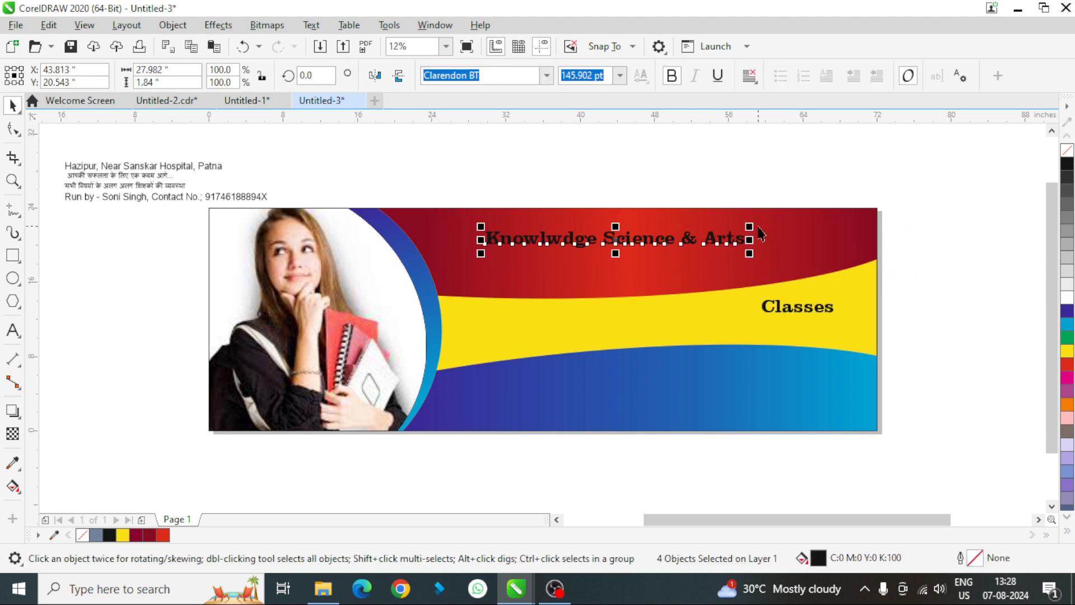
left_click_drag(760, 230, 846, 192)
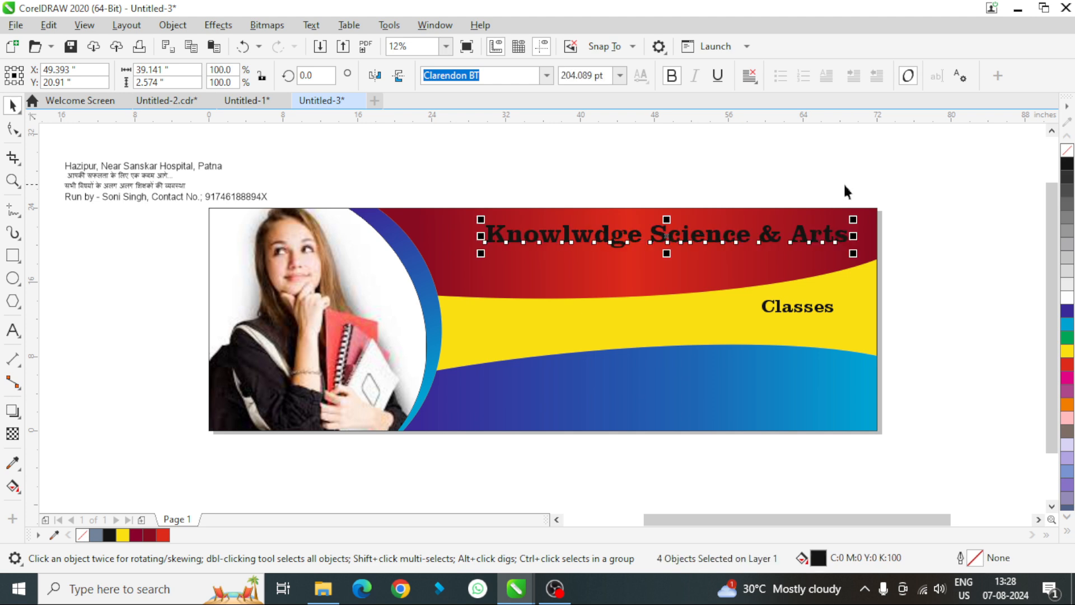
left_click_drag(672, 237, 649, 247)
left_click(962, 261)
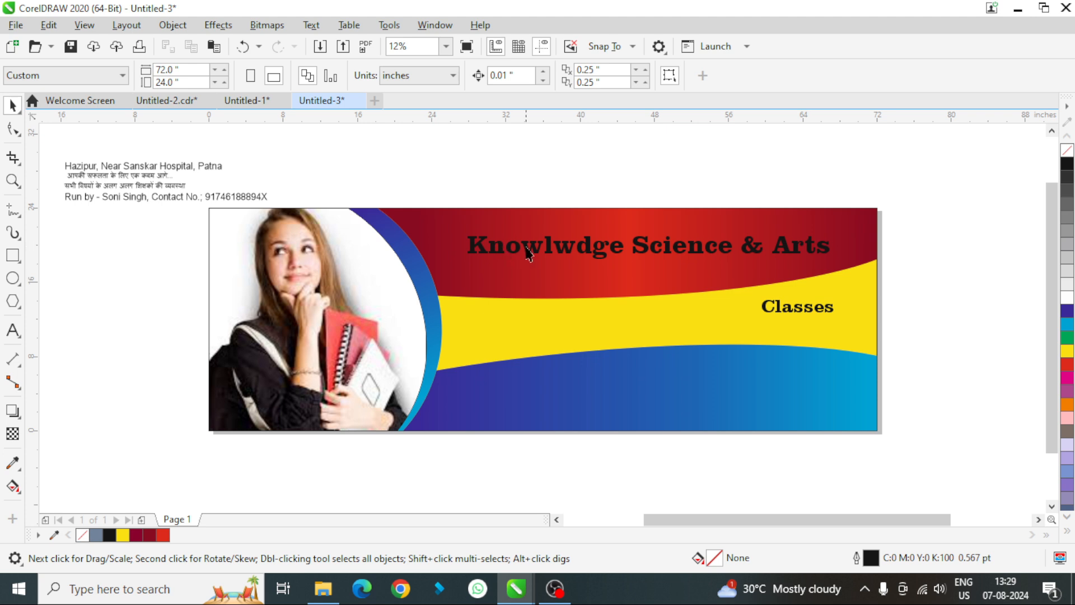
- Colour the word "Knowlwdge" yellow and the words "Science & Arts" white
left_click(532, 249)
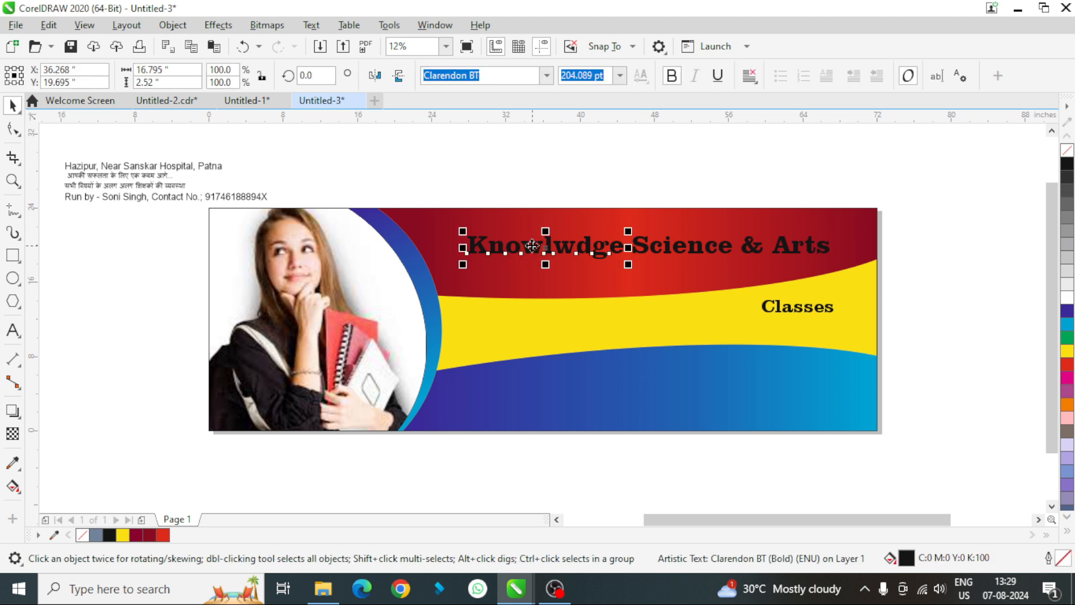
left_click(1067, 350)
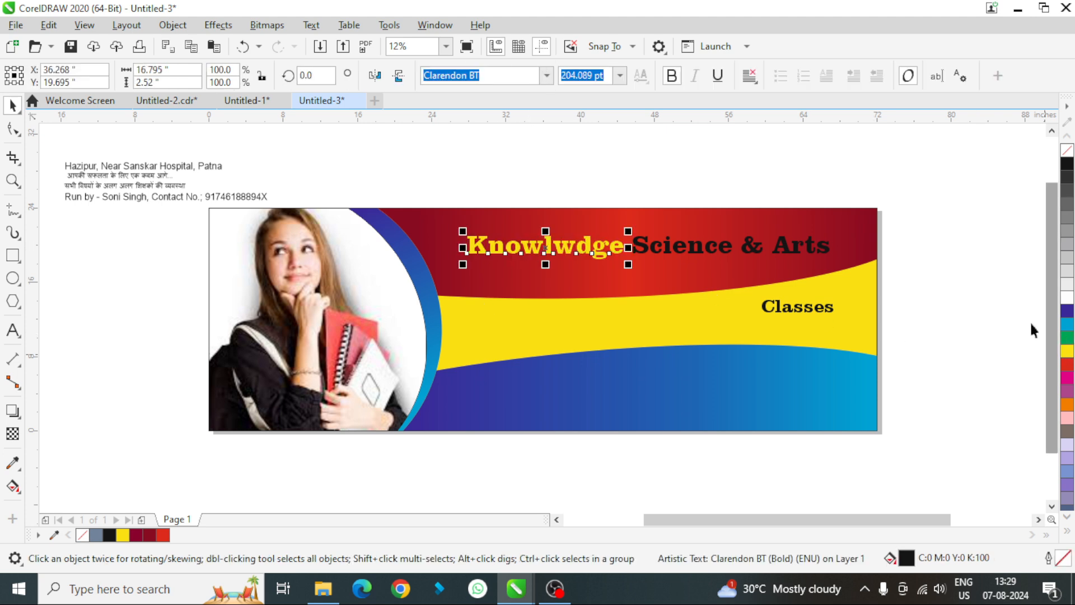
left_click_drag(904, 267, 629, 230)
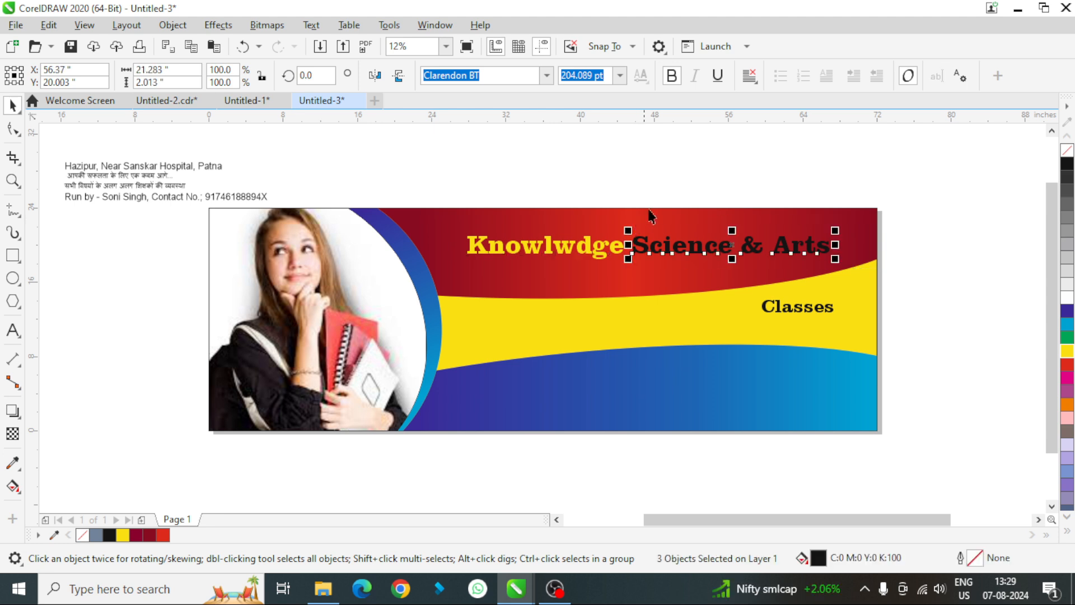
left_click(1068, 288)
left_click(999, 265)
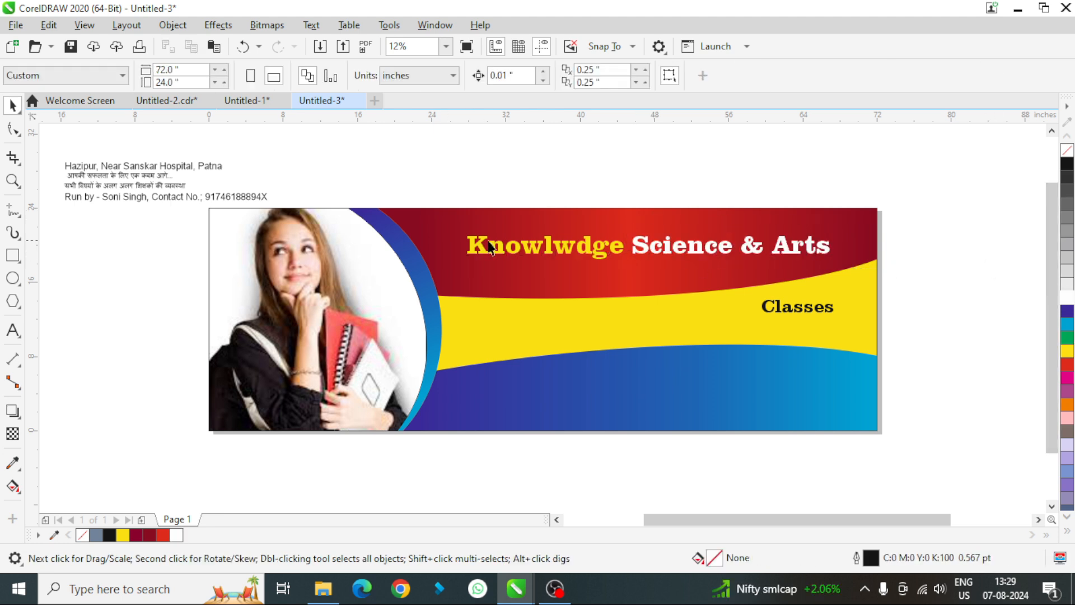
- Add perspective to "Knowlwdge" so its letters taper from a tall K towards the right, and shift the word slightly left
left_click(519, 253)
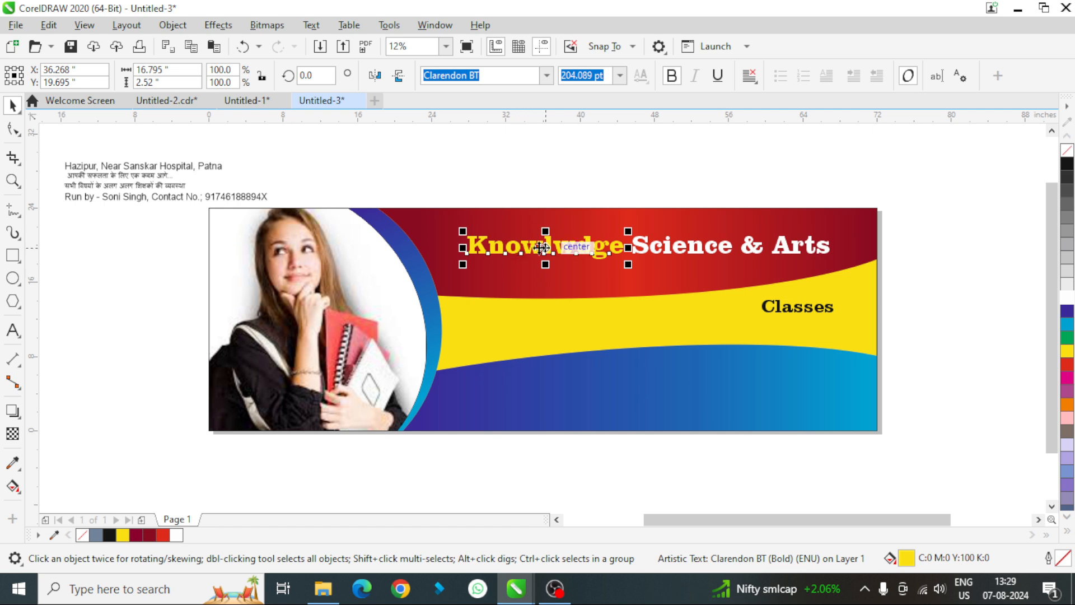
left_click(169, 25)
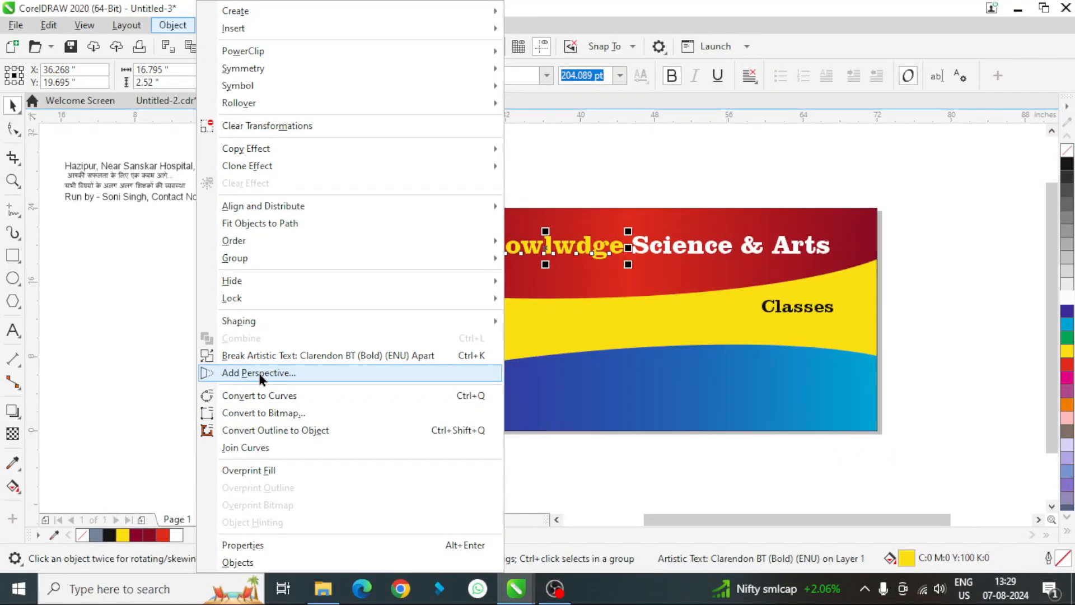
left_click(260, 375)
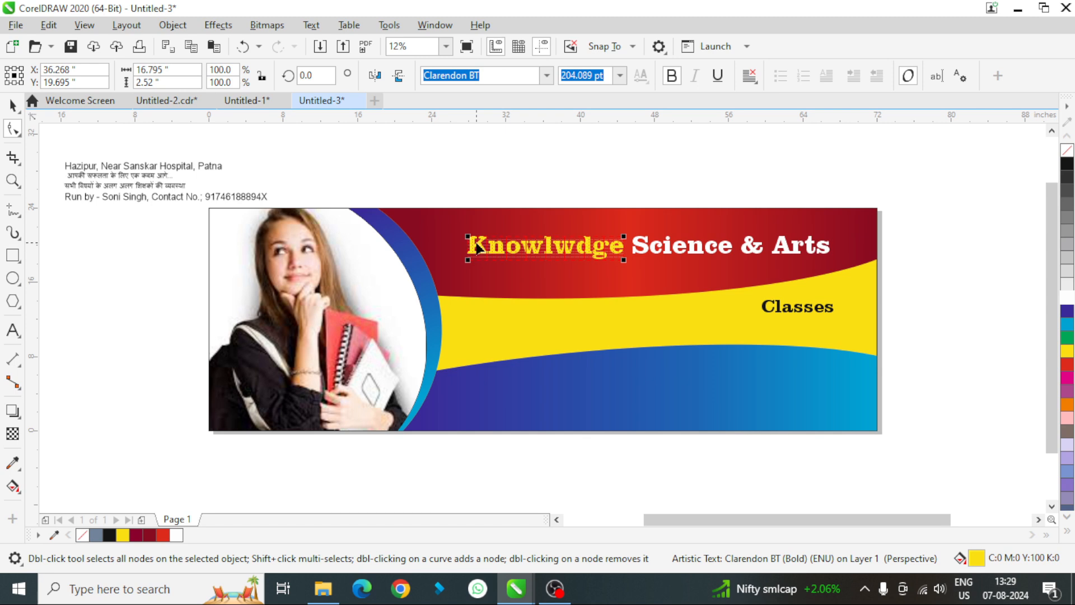
scroll(472, 244, "up", 1)
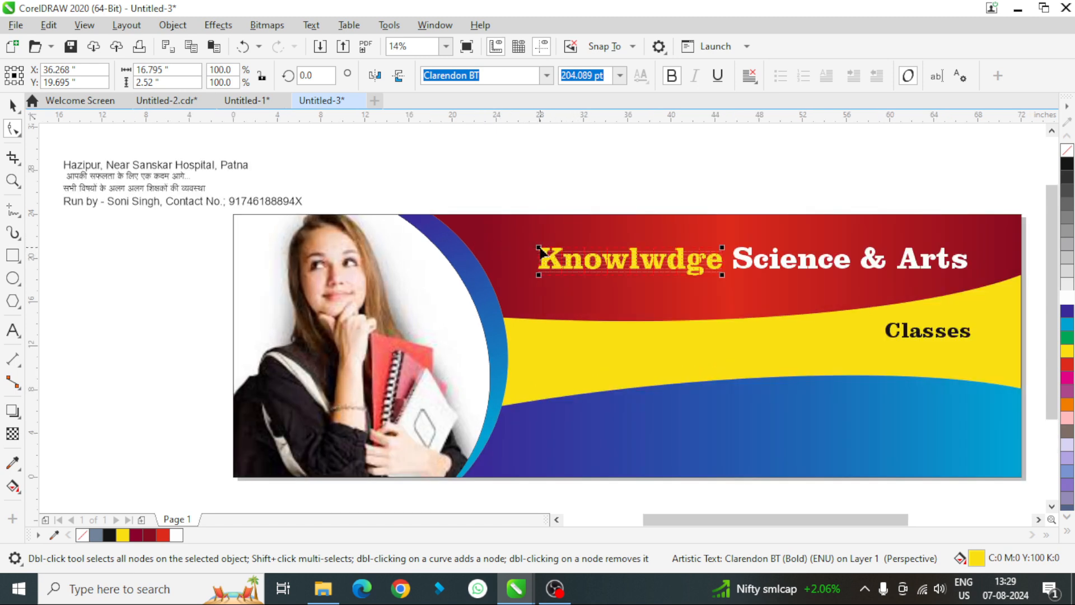
left_click_drag(539, 248, 540, 226)
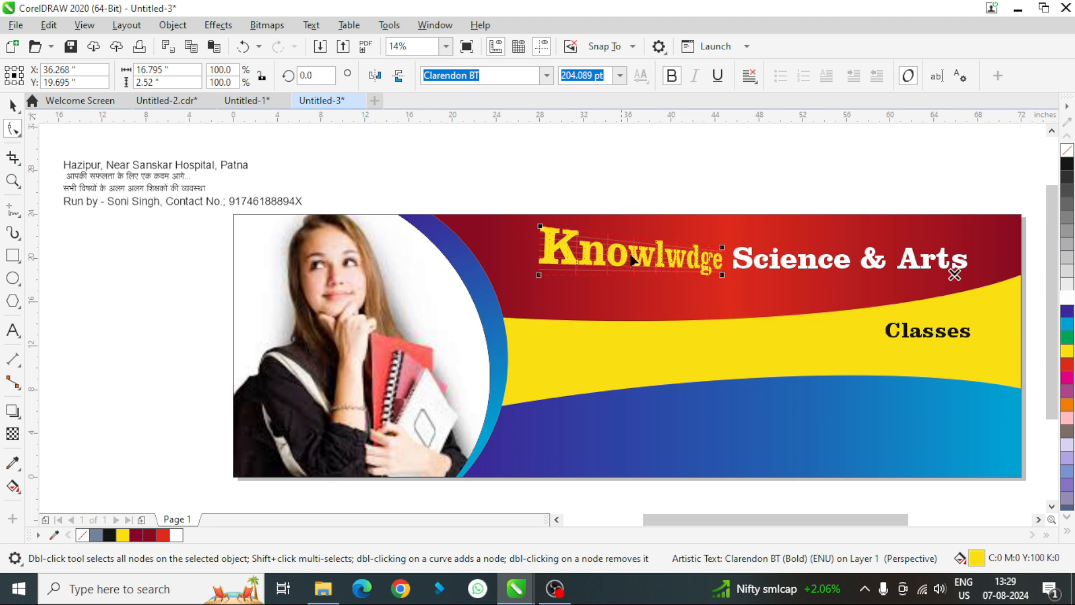
left_click_drag(722, 247, 727, 238)
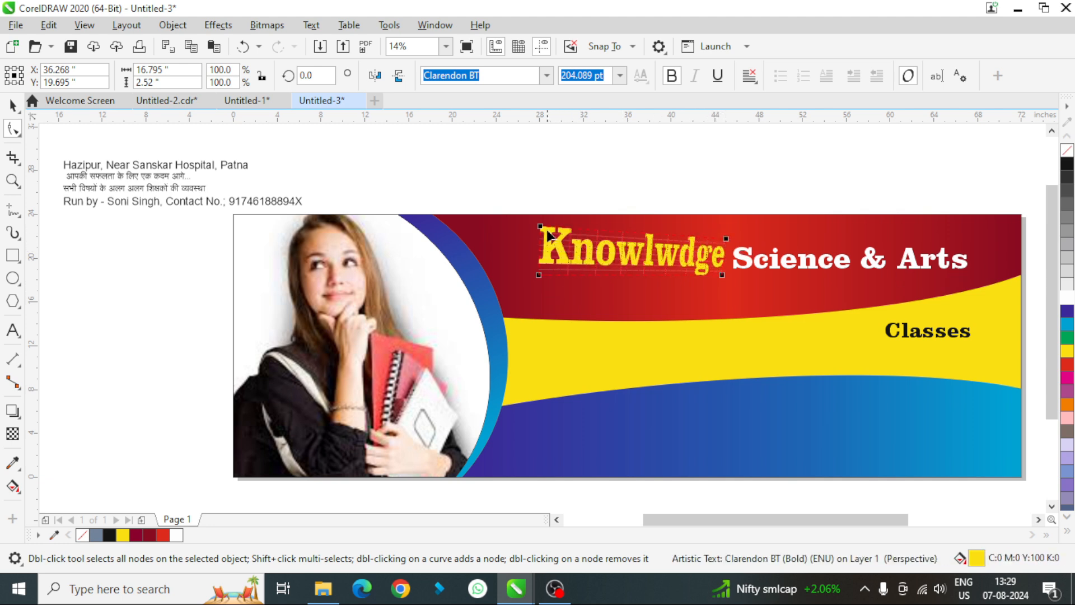
left_click_drag(539, 276, 537, 294)
left_click(11, 100)
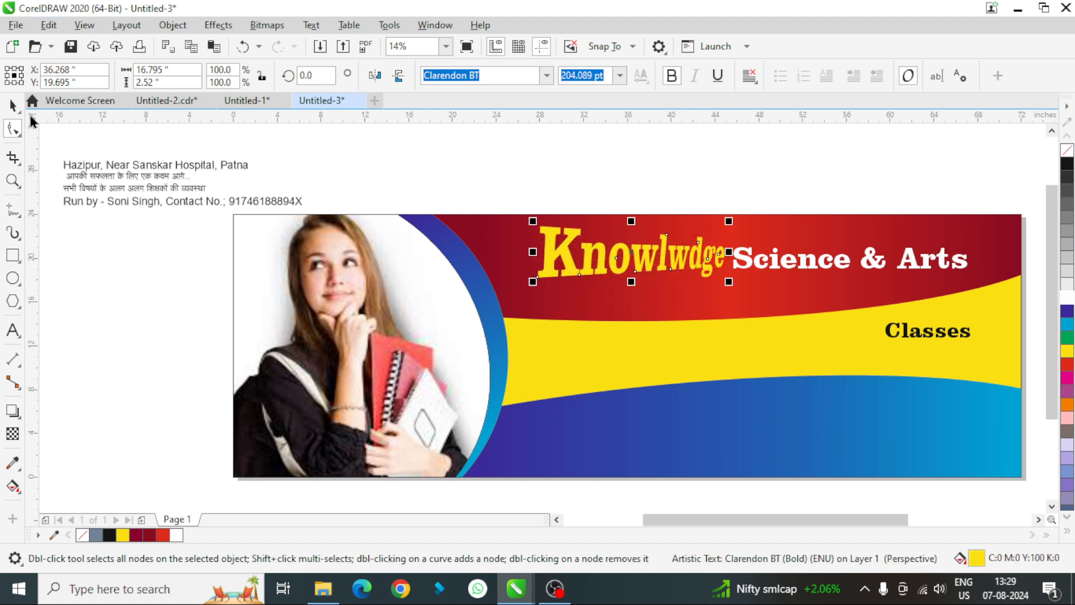
mouse_move(632, 252)
left_mouse_down()
mouse_move(615, 261)
mouse_move(627, 260)
left_mouse_up()
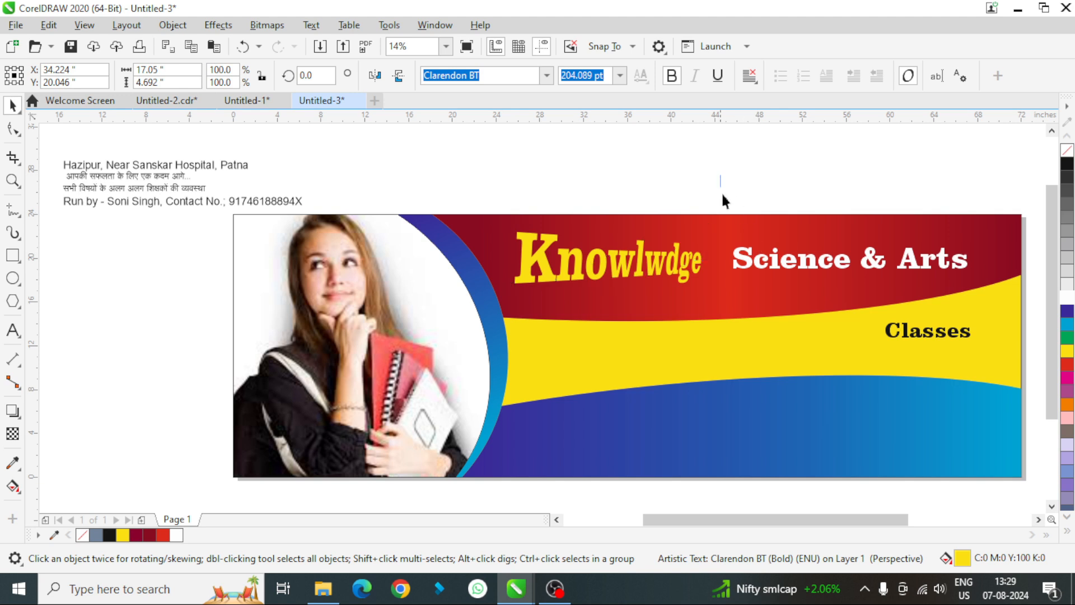
- Enlarge the words "Science & Arts" to about 234 pt and move them left, closer to "Knowlwdge"
left_click_drag(721, 184, 994, 306)
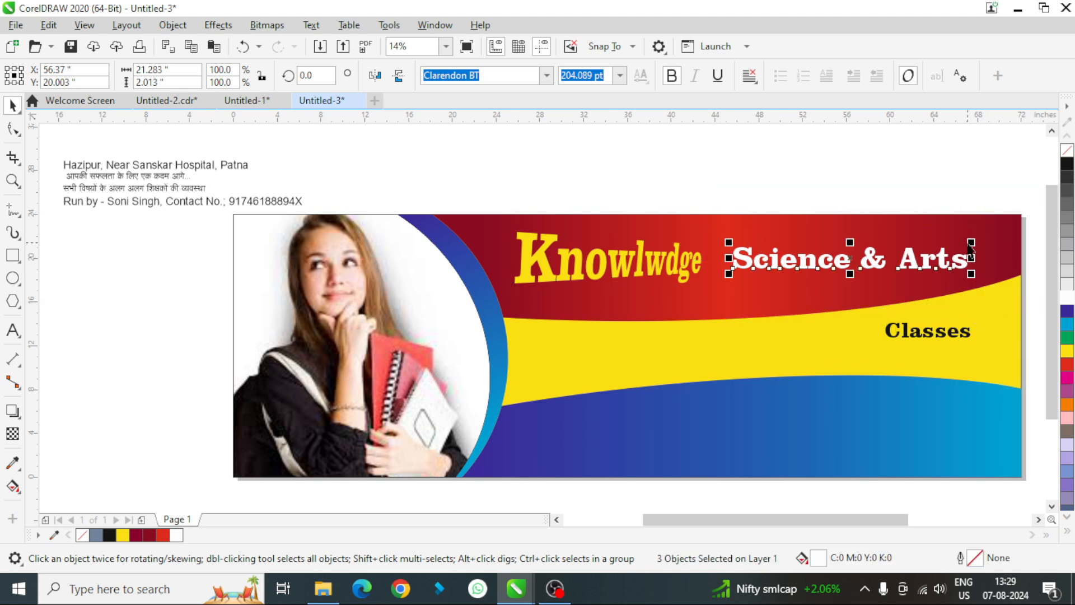
left_click_drag(971, 242, 1006, 239)
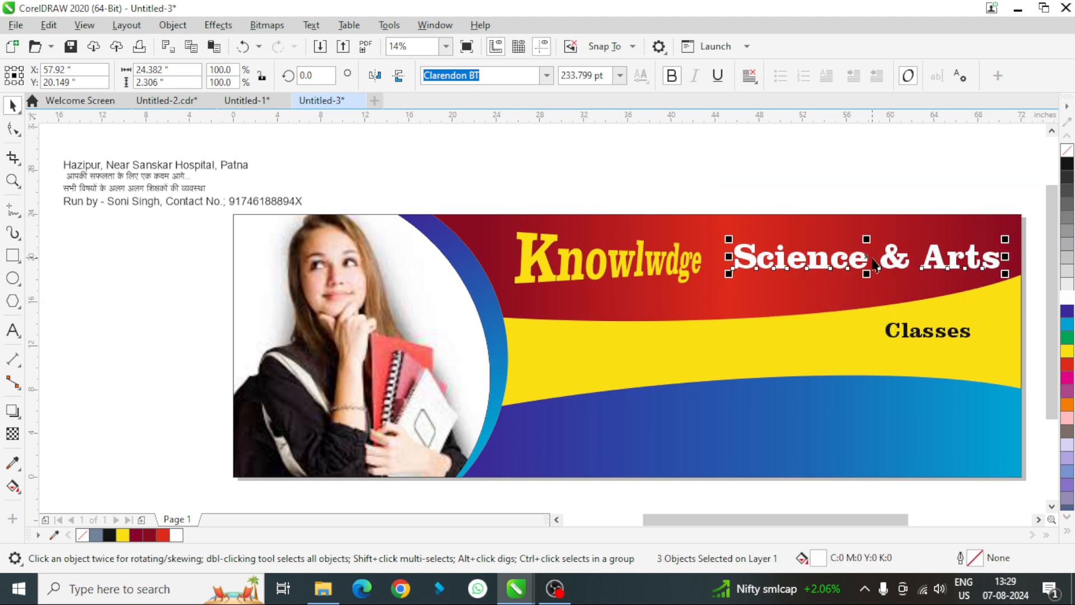
left_click_drag(867, 261, 853, 267)
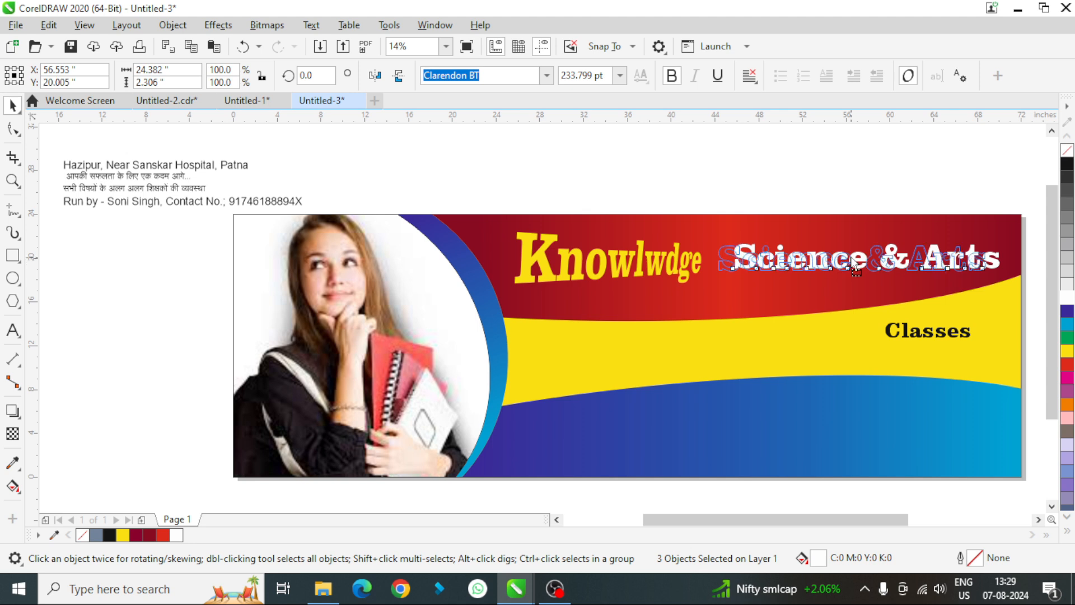
left_click(172, 25)
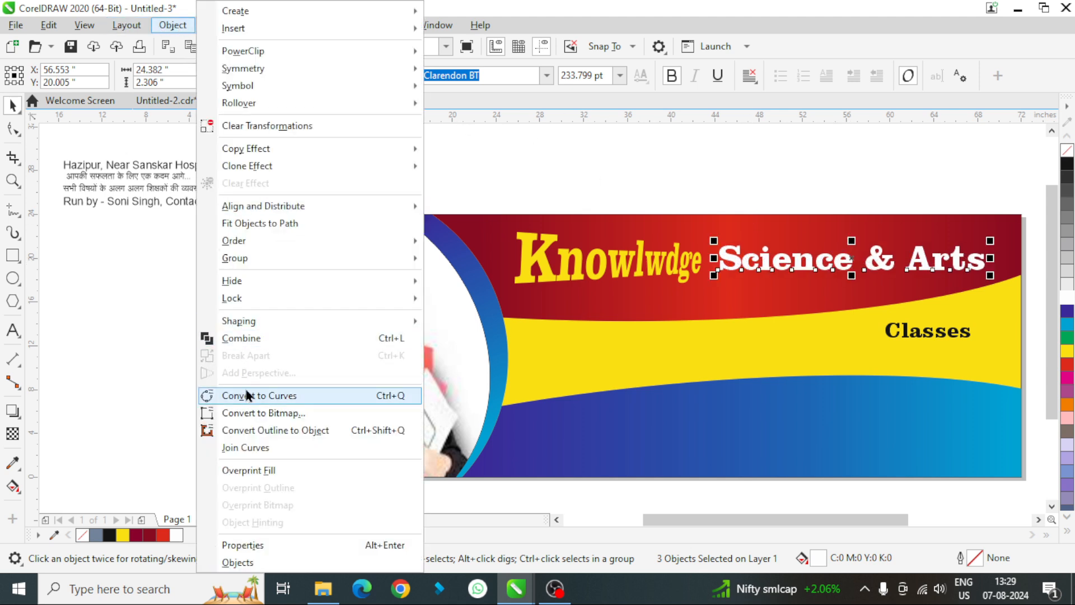
mouse_move(232, 298)
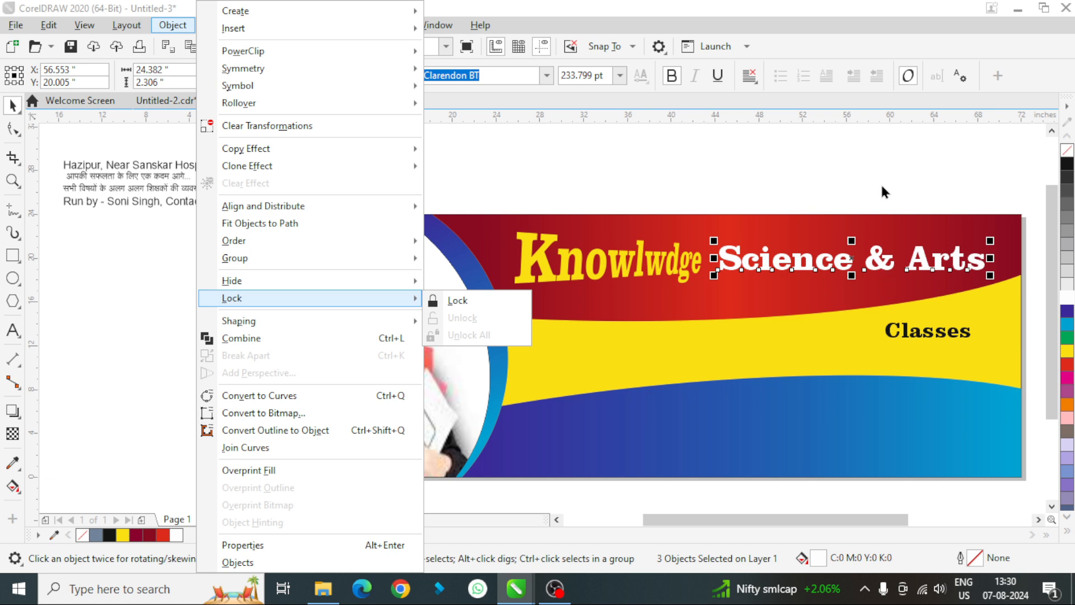
left_click(873, 163)
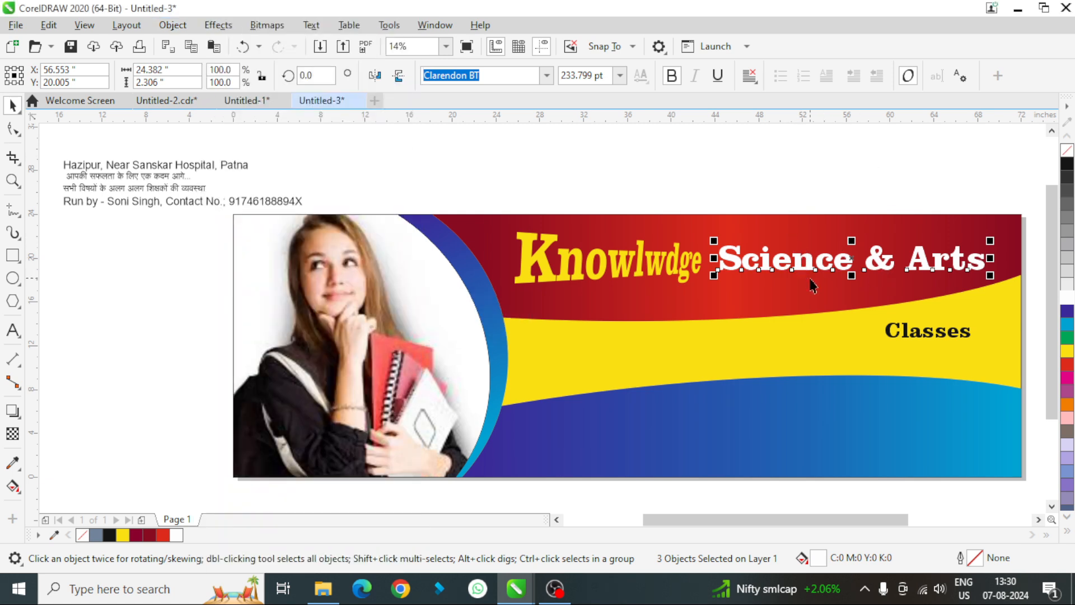
- Group the words "Science & Arts" and add perspective so the letters taper from a tall S towards the right
key("ctrl+g")
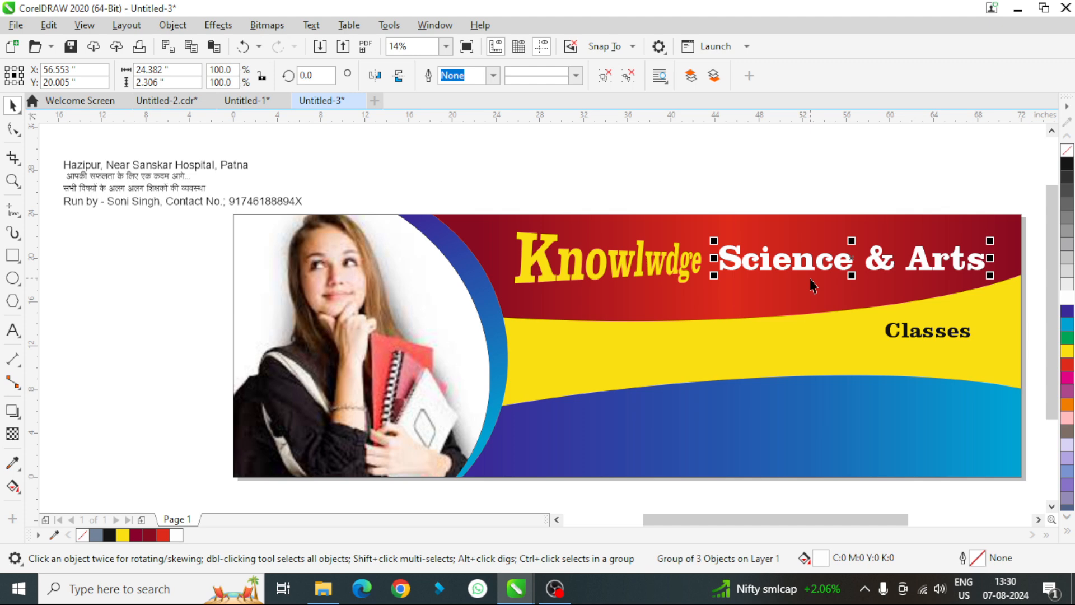
left_click(173, 25)
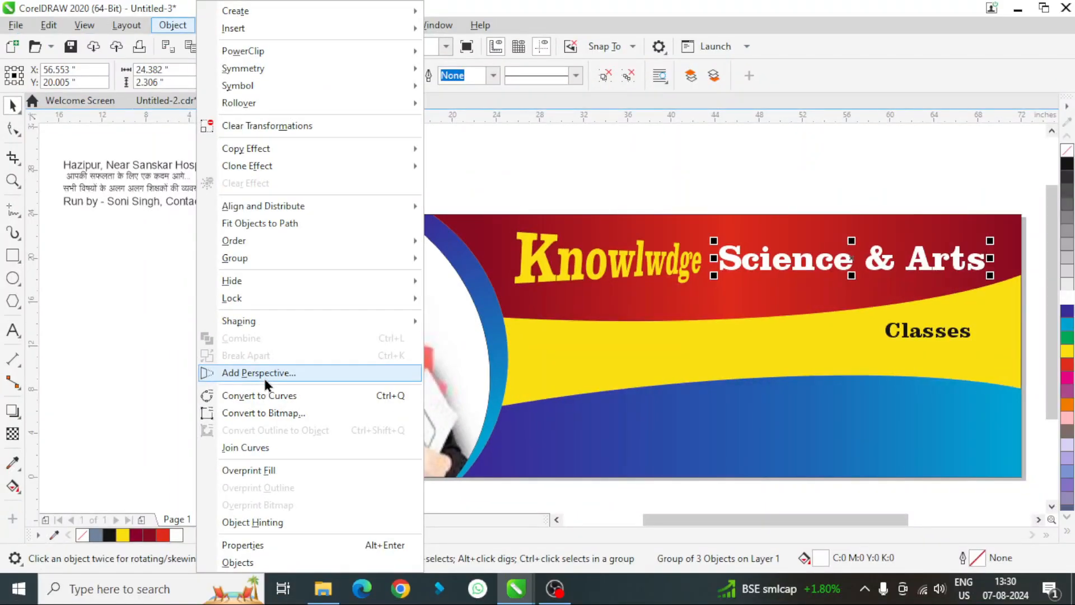
left_click(266, 373)
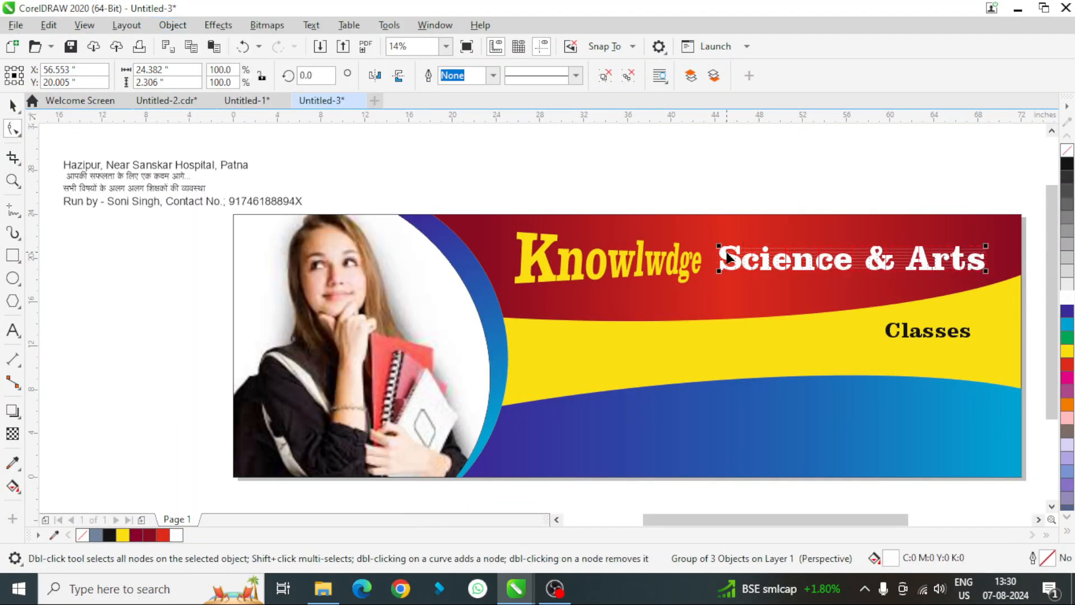
left_click_drag(721, 246, 719, 232)
left_click_drag(724, 270, 715, 278)
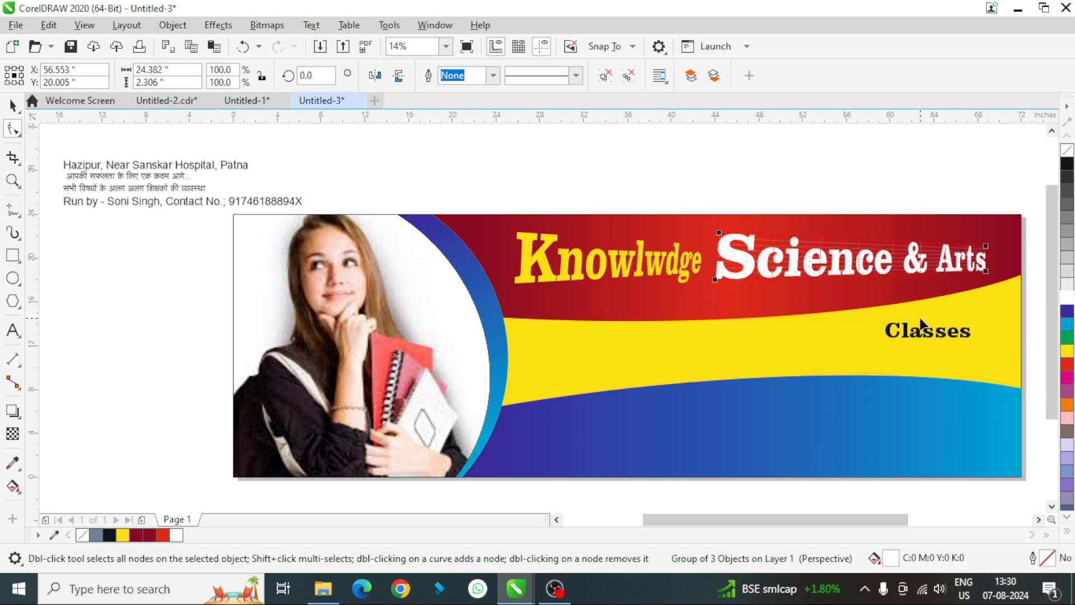
- Adjust the perspective of "Knowlwdge" for a taller K and slightly larger end letters, and nudge the word left
left_click(647, 272)
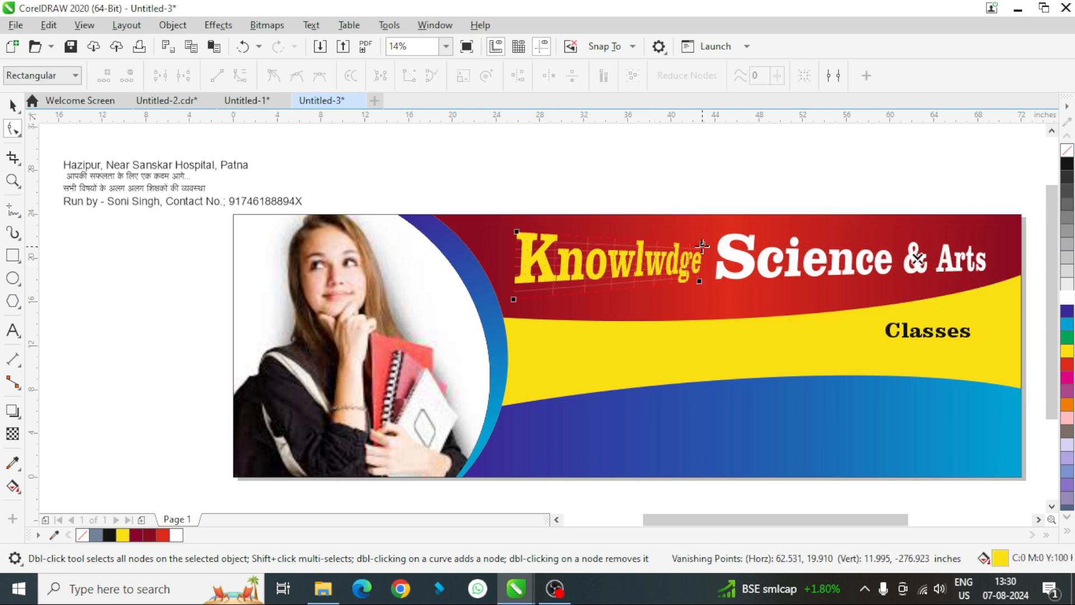
left_click_drag(702, 246, 703, 242)
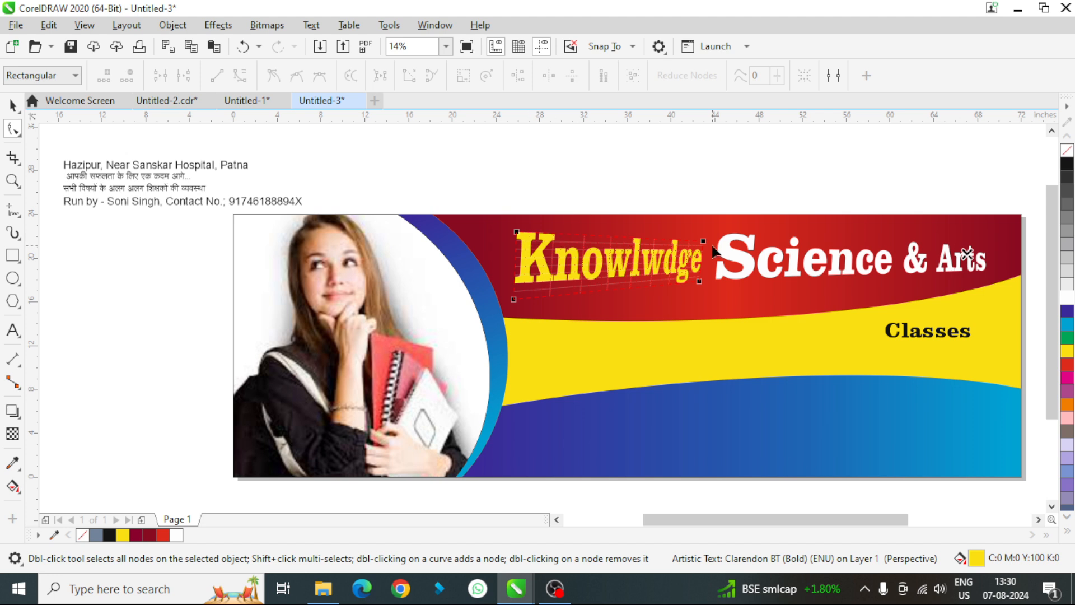
left_click_drag(516, 232, 523, 224)
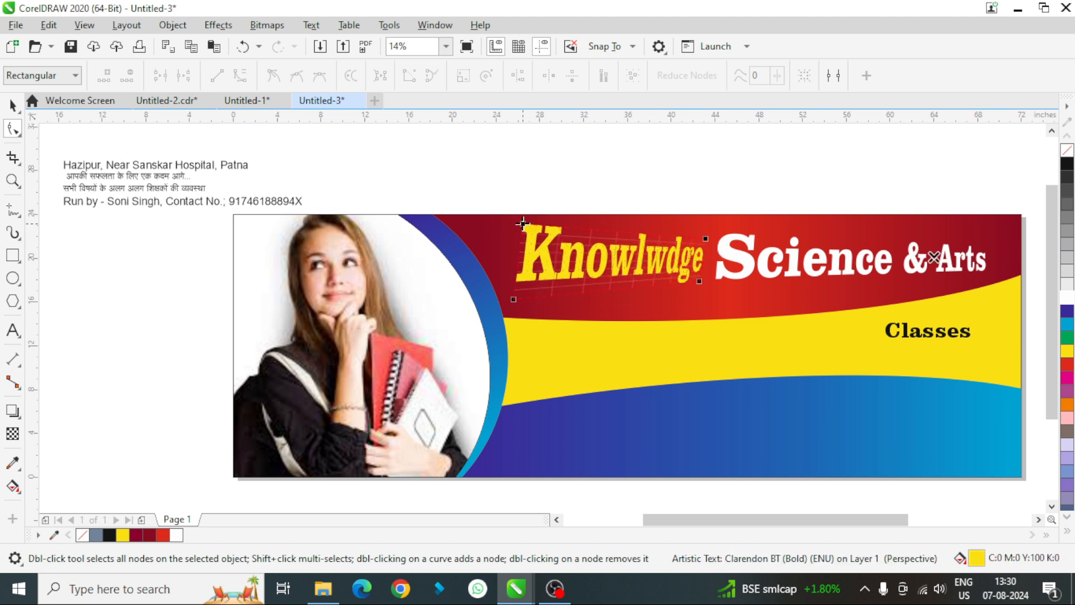
left_click_drag(703, 282, 700, 286)
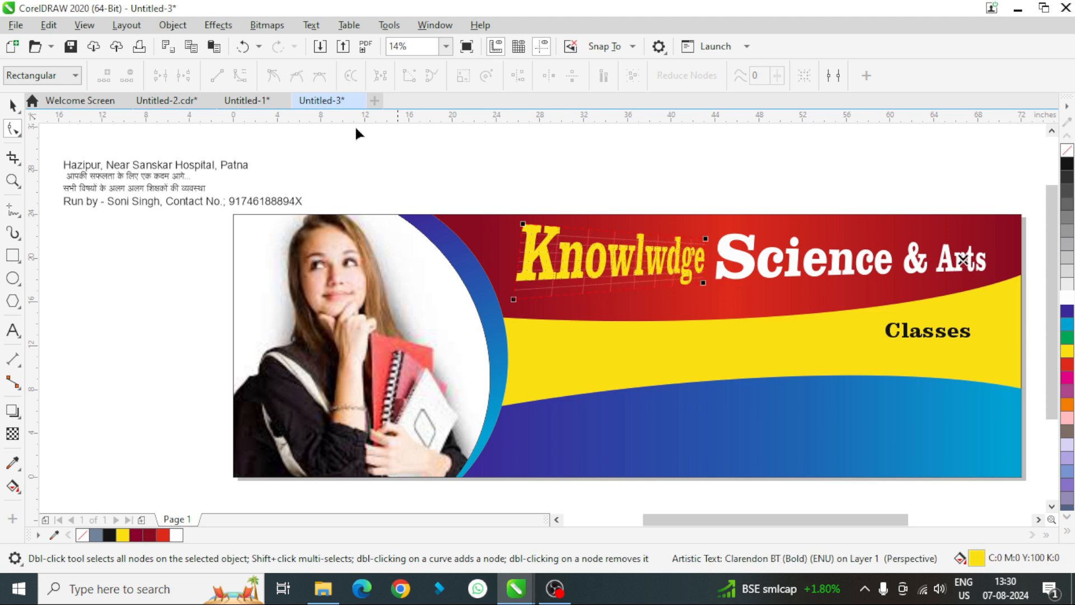
left_click(13, 104)
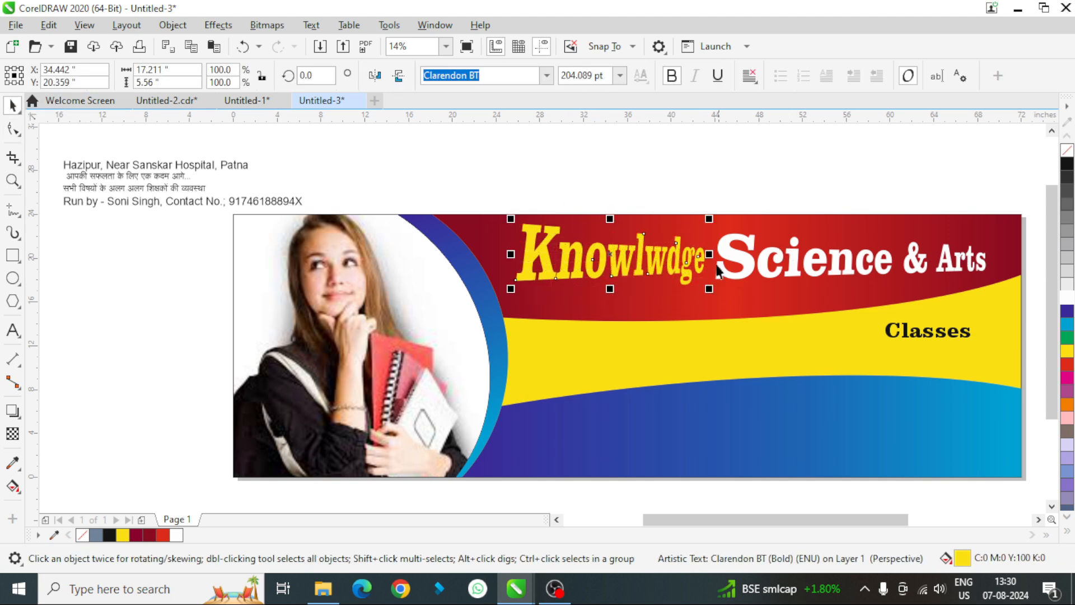
left_click_drag(480, 160, 894, 320)
key("Left")
key("Left")
key("Left")
key("Left")
key("Left")
key("Left")
key("Left")
key("Left")
key("Left")
key("Left")
key("Left")
key("Left")
key("Left")
key("Left")
key("Left")
key("Left")
key("Left")
key("Left")
key("Left")
key("Left")
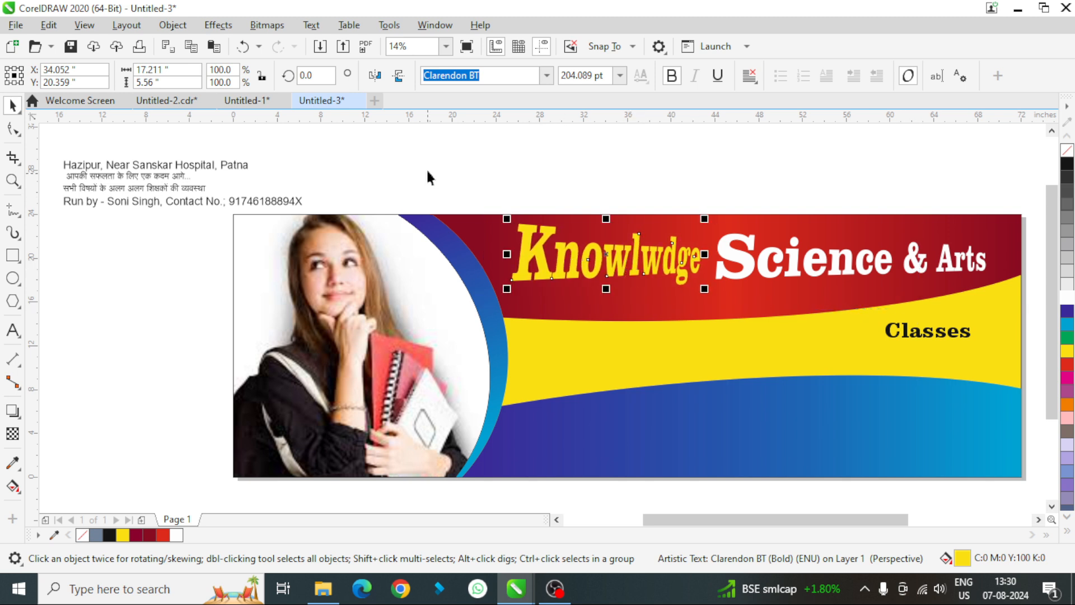
- Move "Knowlwdge" and "Science & Arts" together slightly down and to the right on the red shape
left_click_drag(431, 163, 1036, 314)
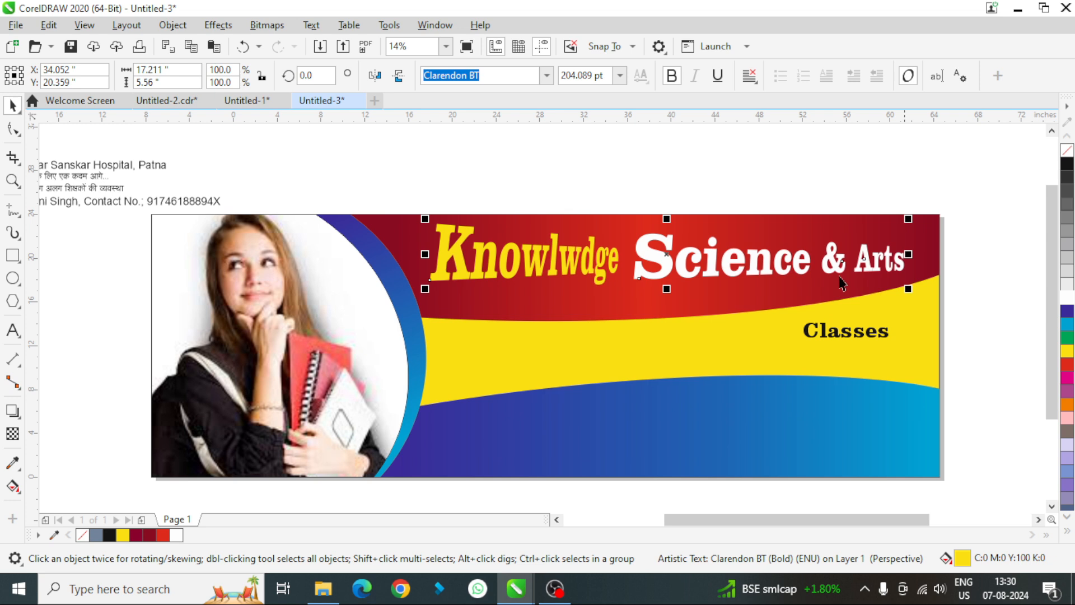
left_click(667, 261)
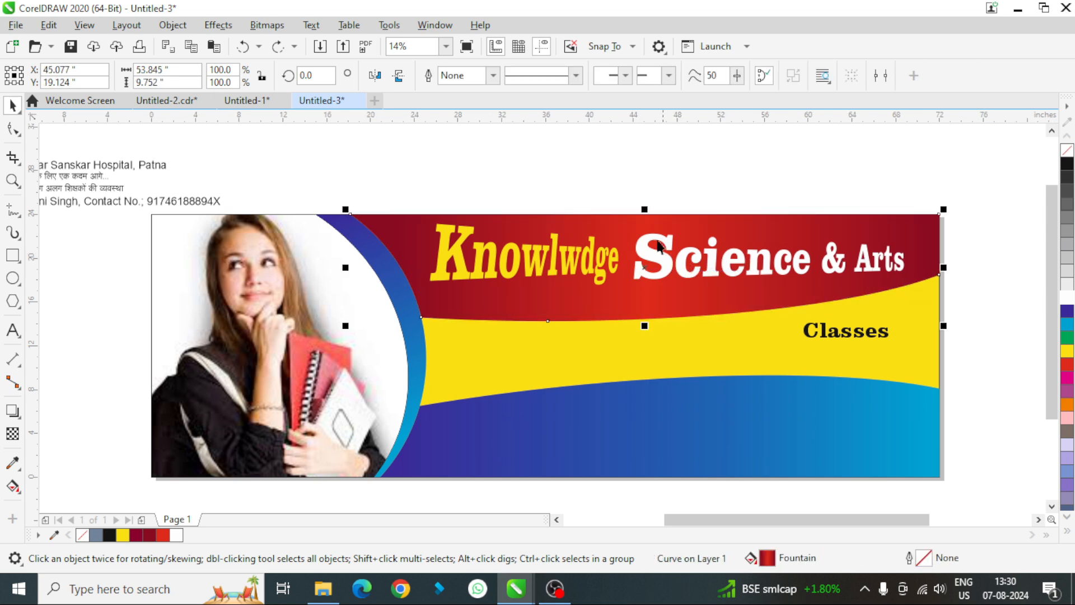
left_click_drag(415, 170, 908, 294)
left_click_drag(670, 257, 676, 261)
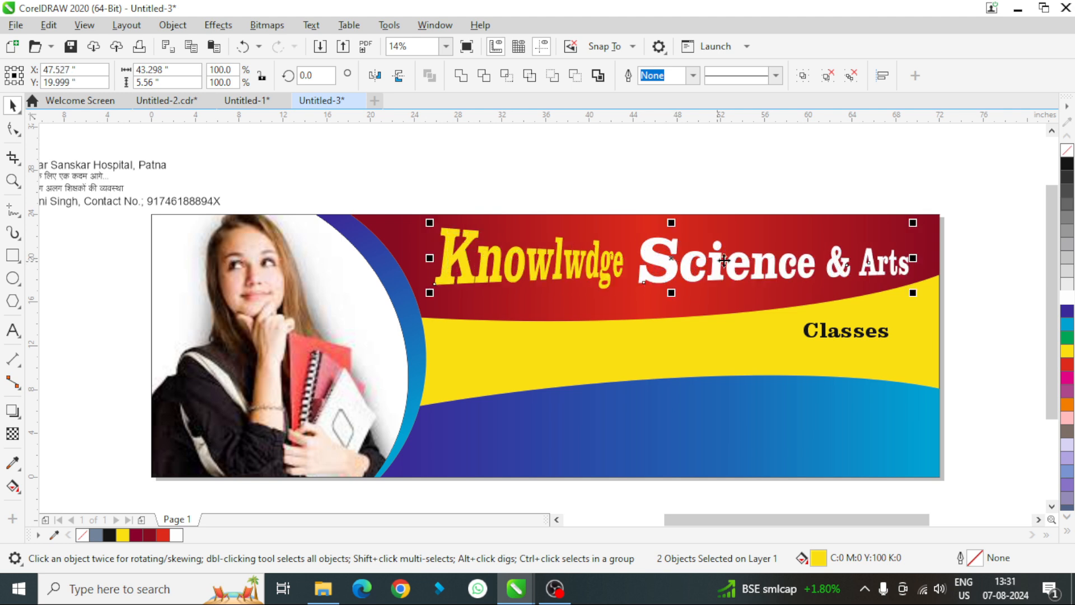
left_click(985, 259)
scroll(981, 255, "left", 3)
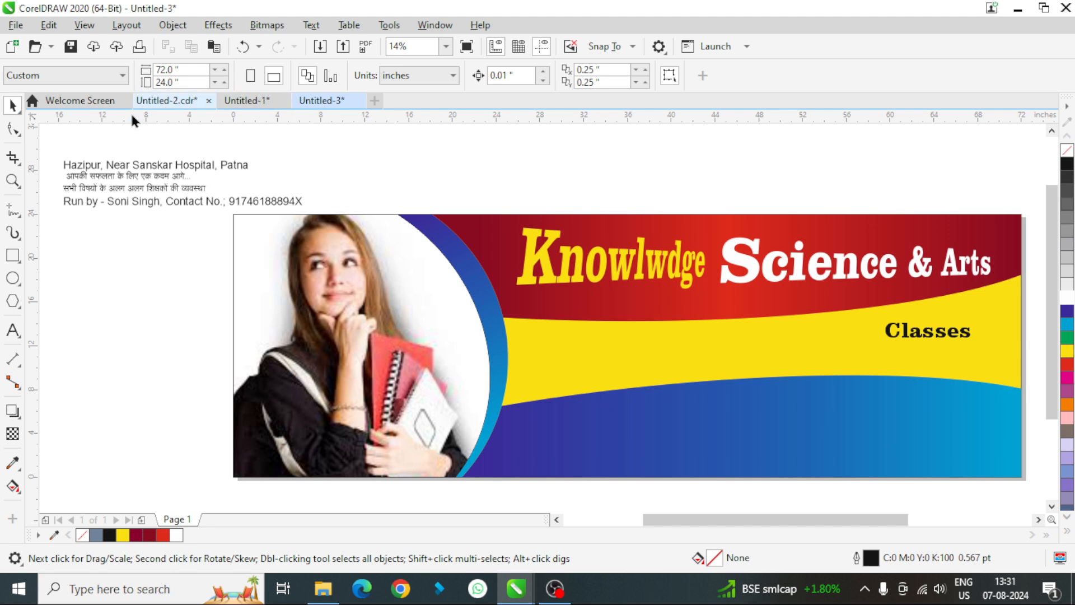
- Move the address line onto the yellow band below "Classes" and enlarge it to about 123 pt
left_click(125, 173)
left_click_drag(125, 173, 737, 366)
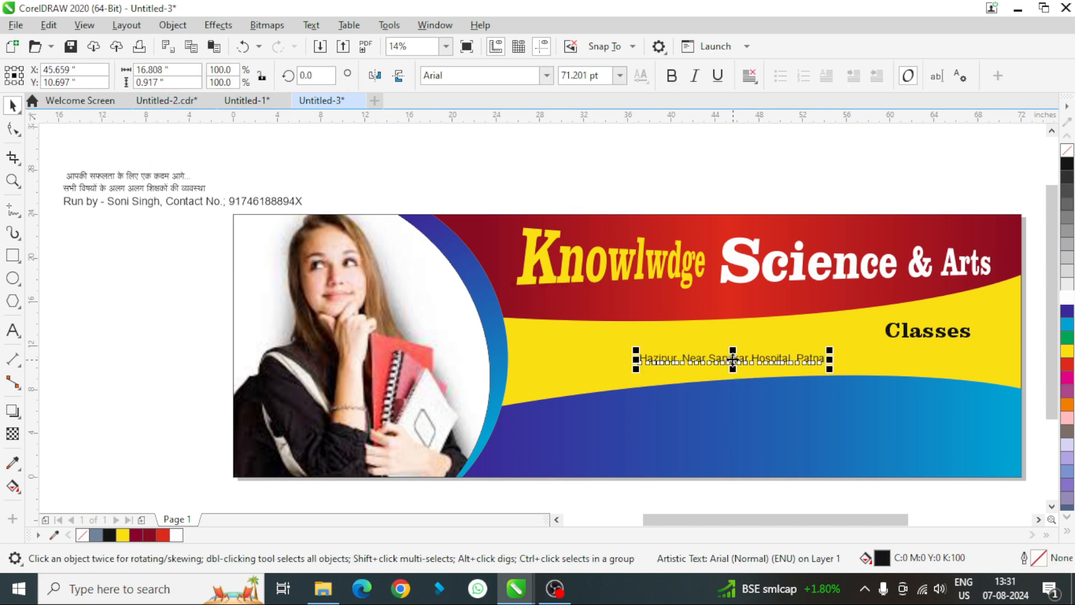
left_click_drag(832, 350, 758, 358)
- Set the address line in Century Schoolbook Bold Italic and enlarge it to about 144 pt across the yellow band
left_click(547, 73)
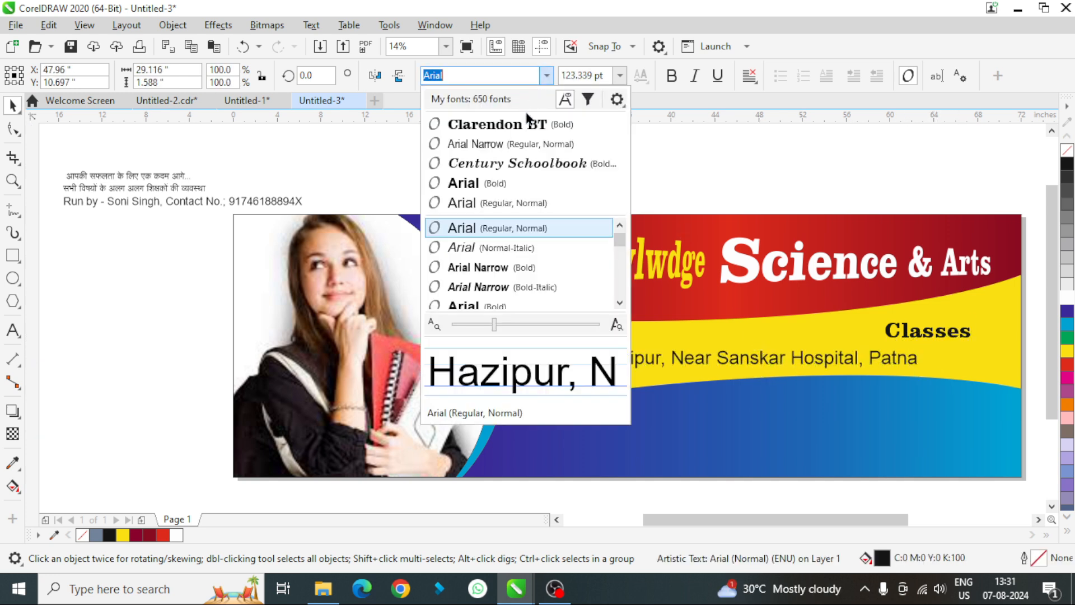
left_click(513, 168)
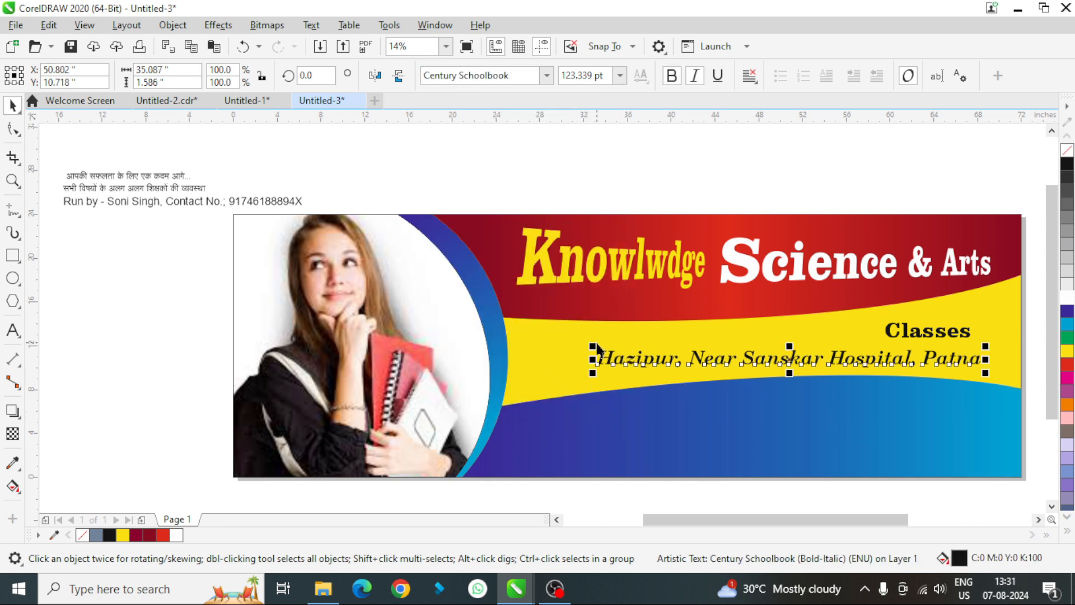
left_click_drag(590, 348, 533, 342)
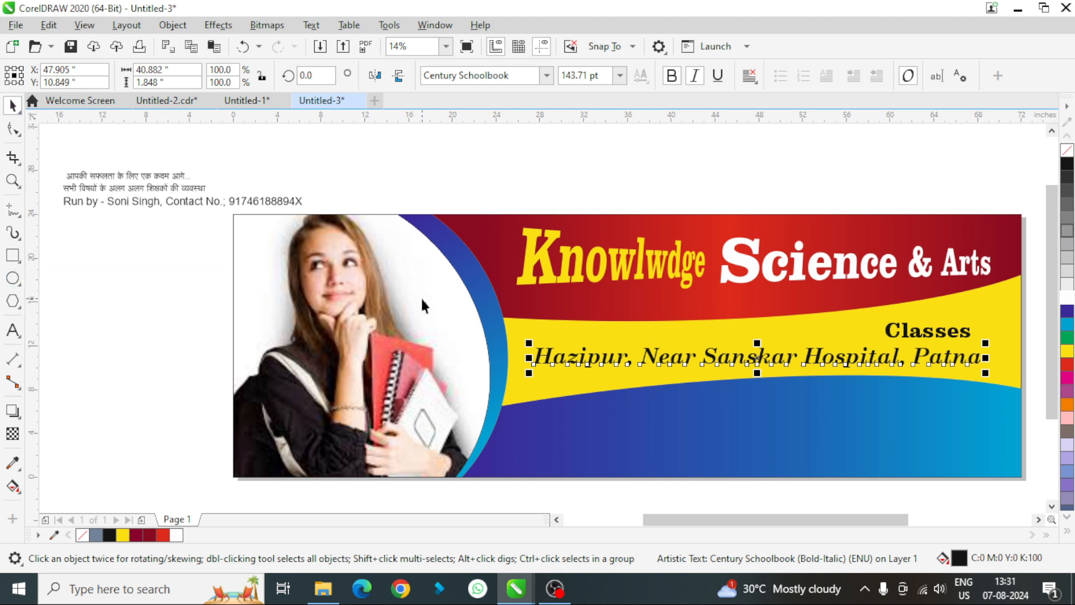
- Draw a rectangle about 11.9 by 2.5 inches where the red and yellow shapes meet, and round its corners to about 0.575 inch
key("F6")
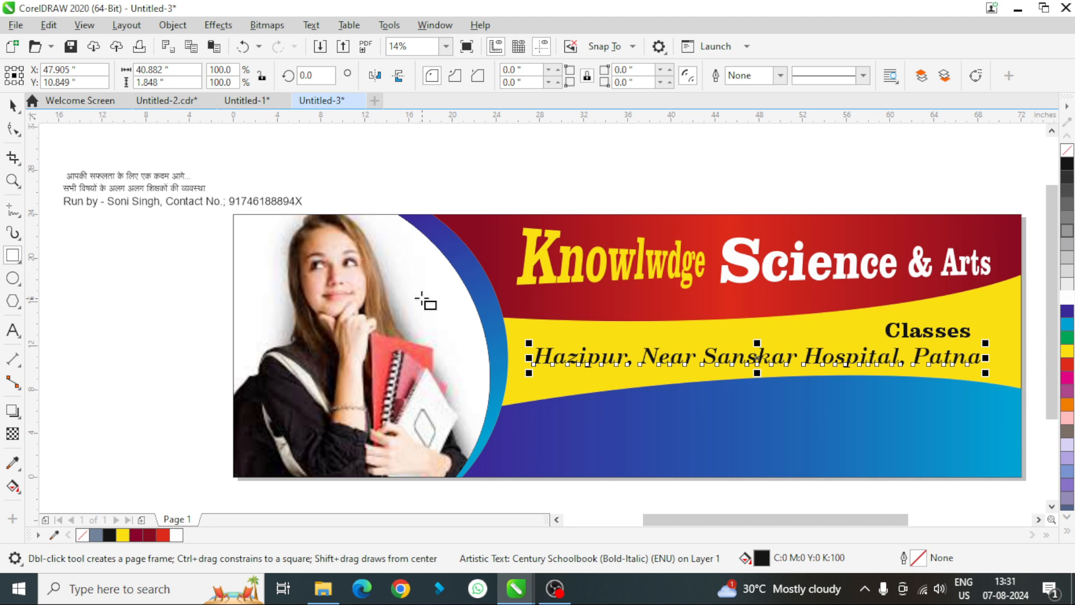
left_click_drag(714, 304, 844, 330)
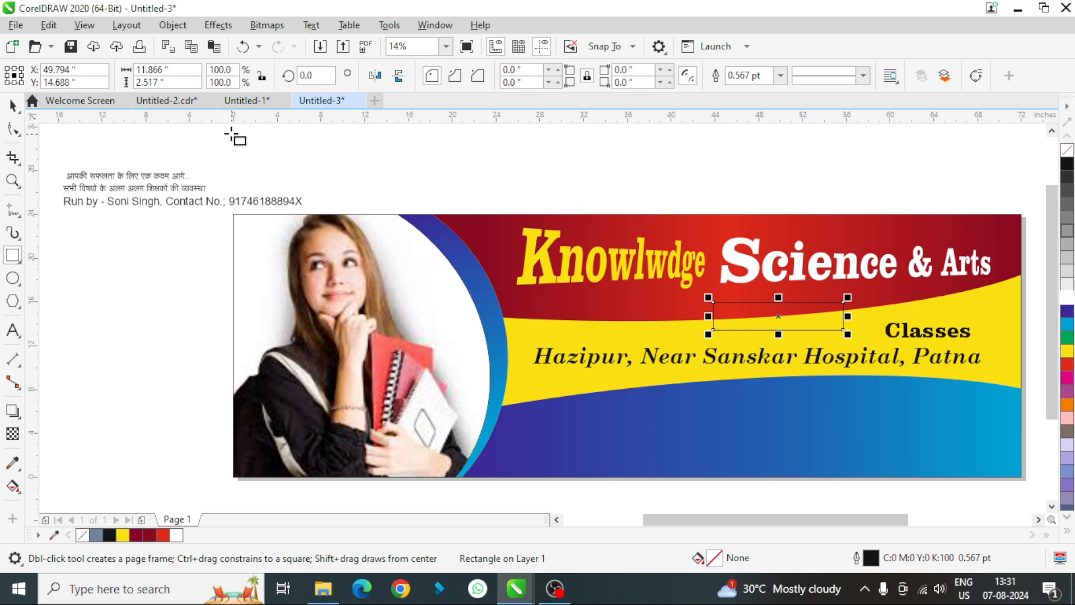
key("F10")
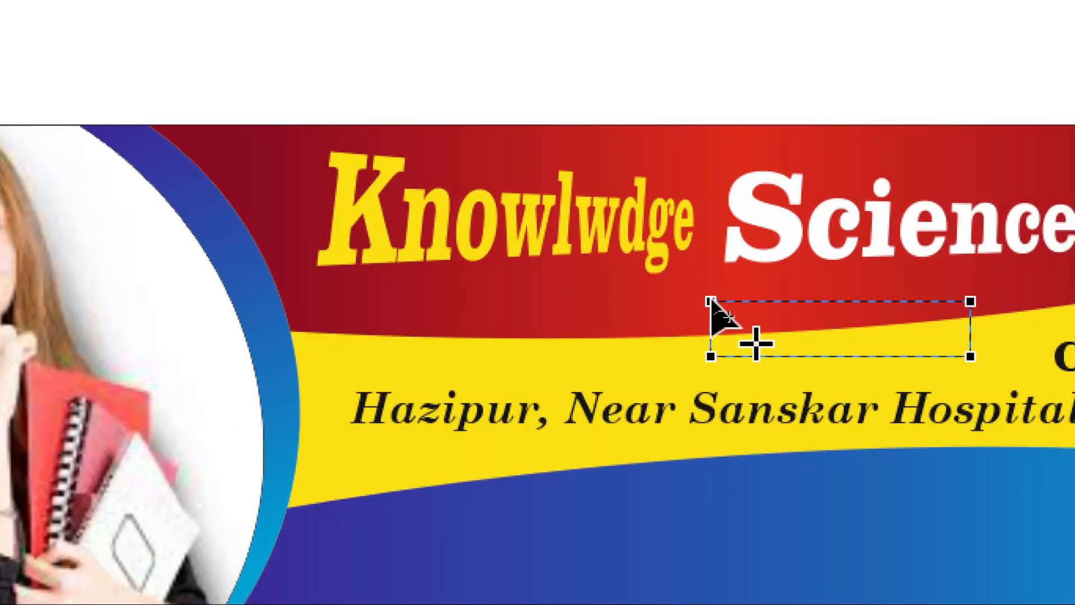
left_click_drag(713, 303, 721, 311)
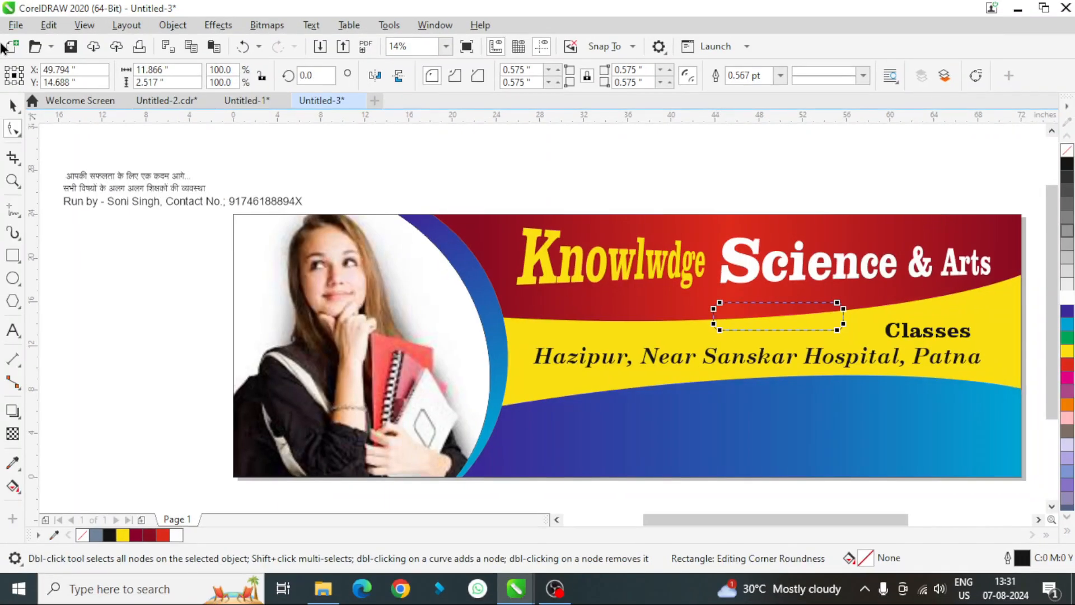
left_click(12, 106)
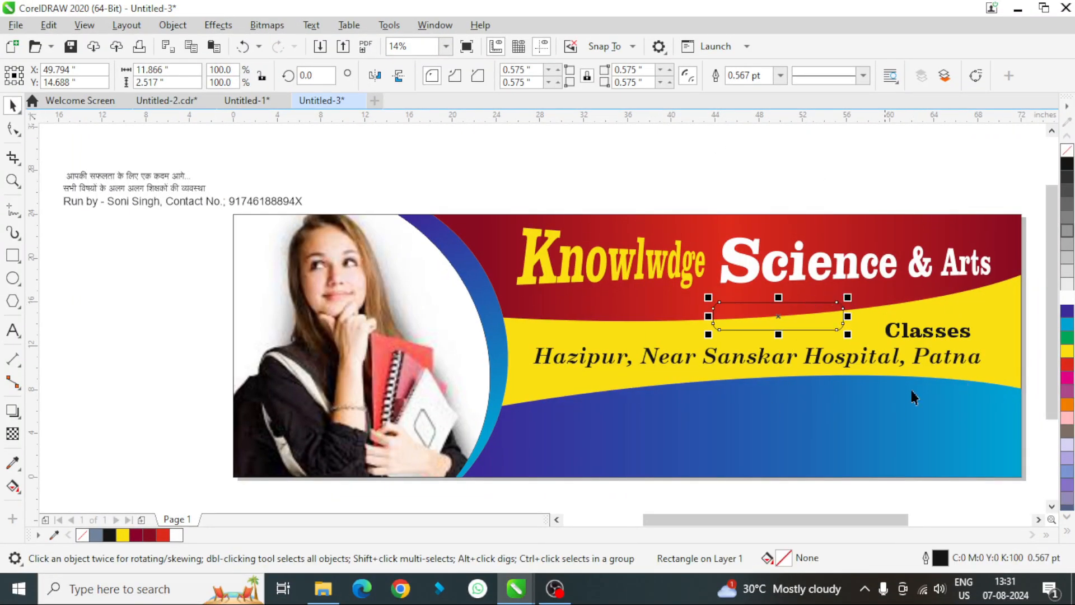
- Give the rounded rectangle a 16 pt outline and a white fill
left_click(781, 75)
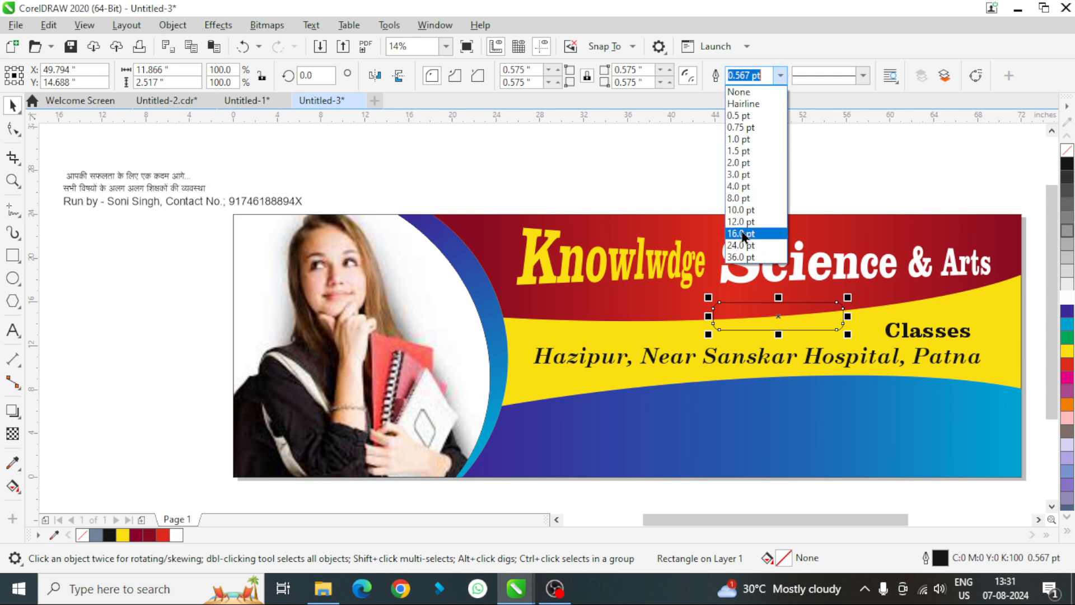
left_click(741, 233)
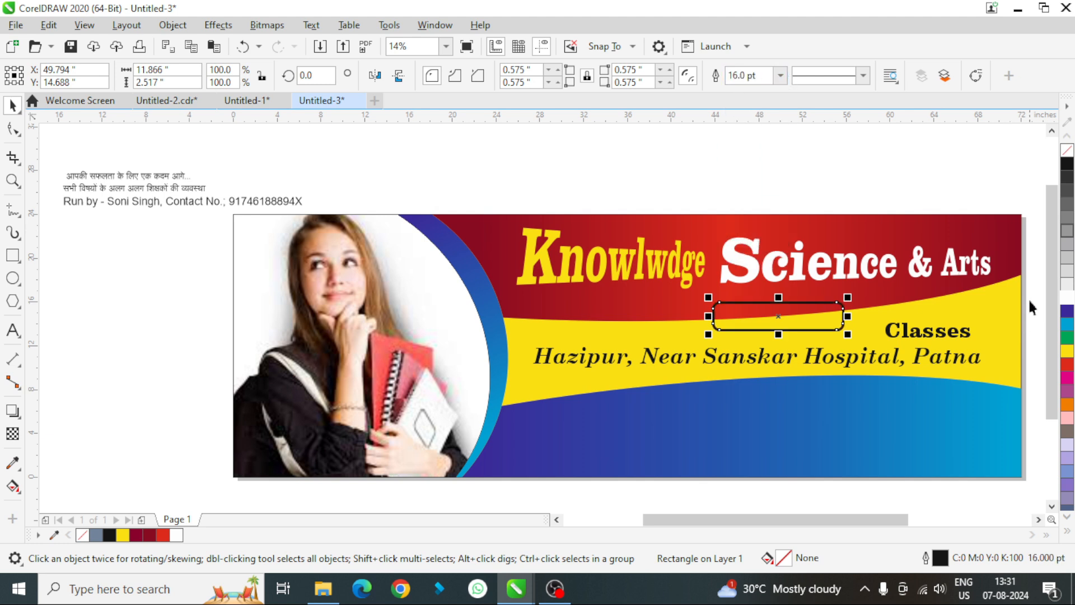
left_click(1068, 297)
- Move "Classes" into the white rounded rectangle, enlarge it to about 166 pt and nudge it left towards the middle
left_click(925, 338)
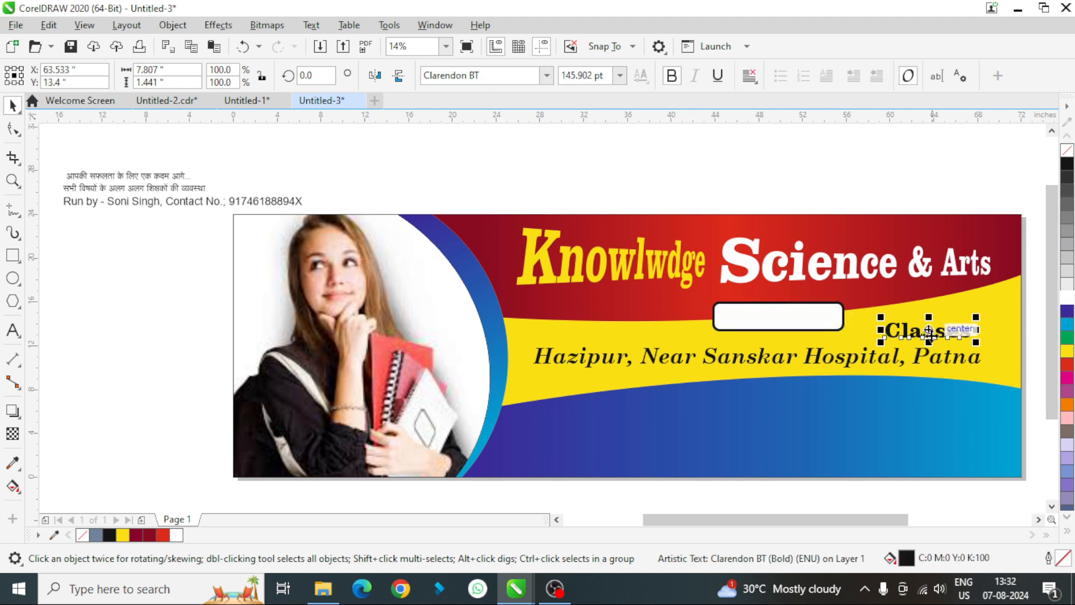
left_click_drag(927, 336, 778, 317)
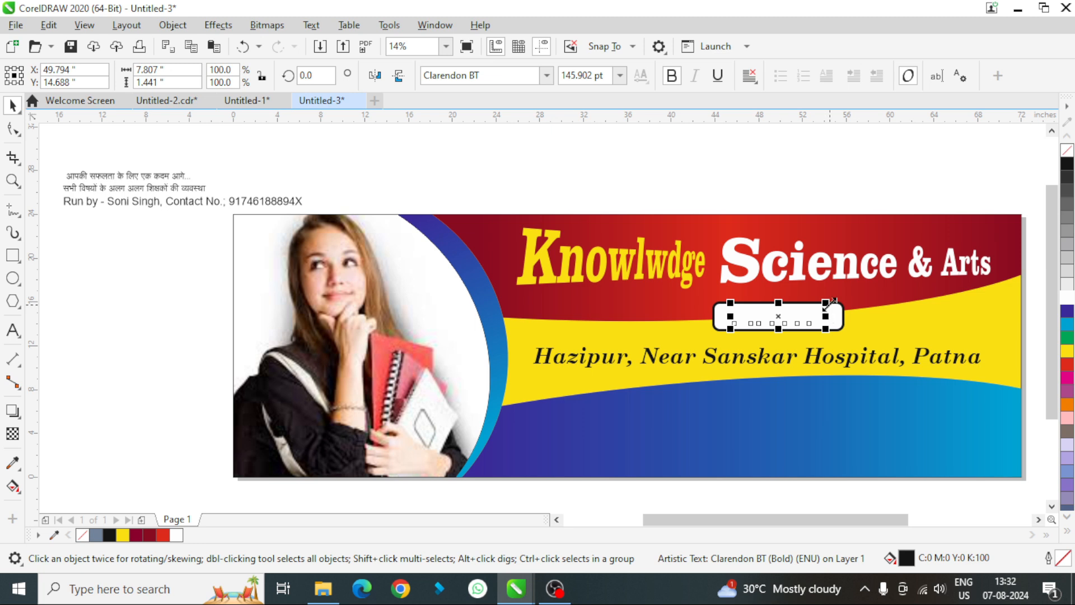
left_click_drag(829, 304, 833, 301)
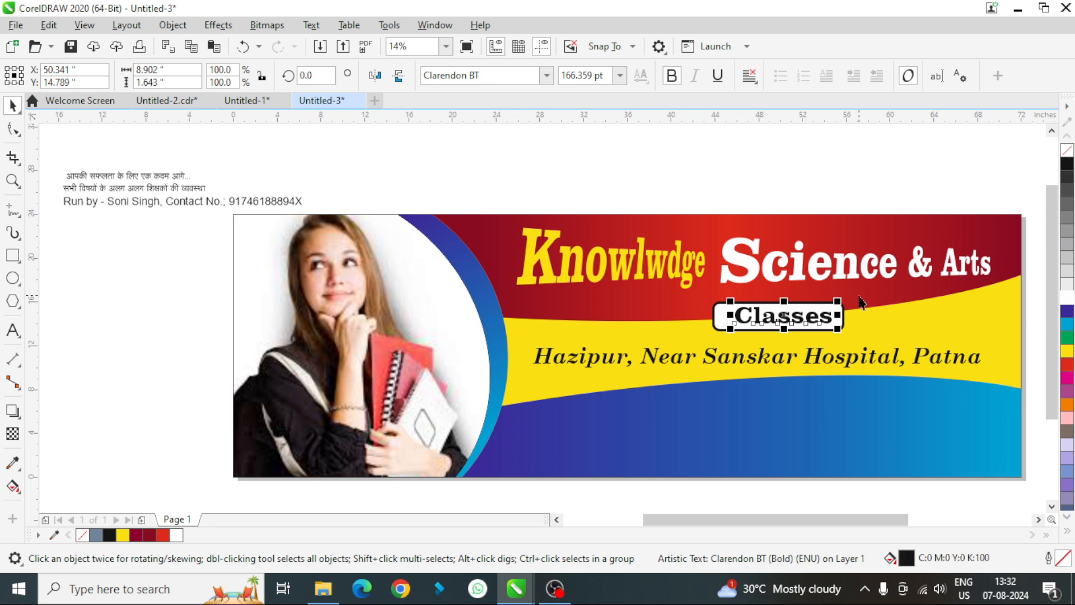
key("Left")
key("Left")
key("Left")
key("Left")
key("Left")
key("Left")
key("Left")
key("Left")
key("Left")
key("Left")
key("Left")
key("Left")
key("Left")
key("Left")
key("Left")
key("Left")
key("Left")
key("Left")
key("Left")
key("Left")
key("Left")
key("Left")
key("Left")
key("Left")
key("Left")
key("Left")
key("Left")
key("Left")
key("Left")
key("Left")
key("Left")
key("Left")
key("Left")
key("Left")
key("Left")
key("Left")
key("Left")
key("Left")
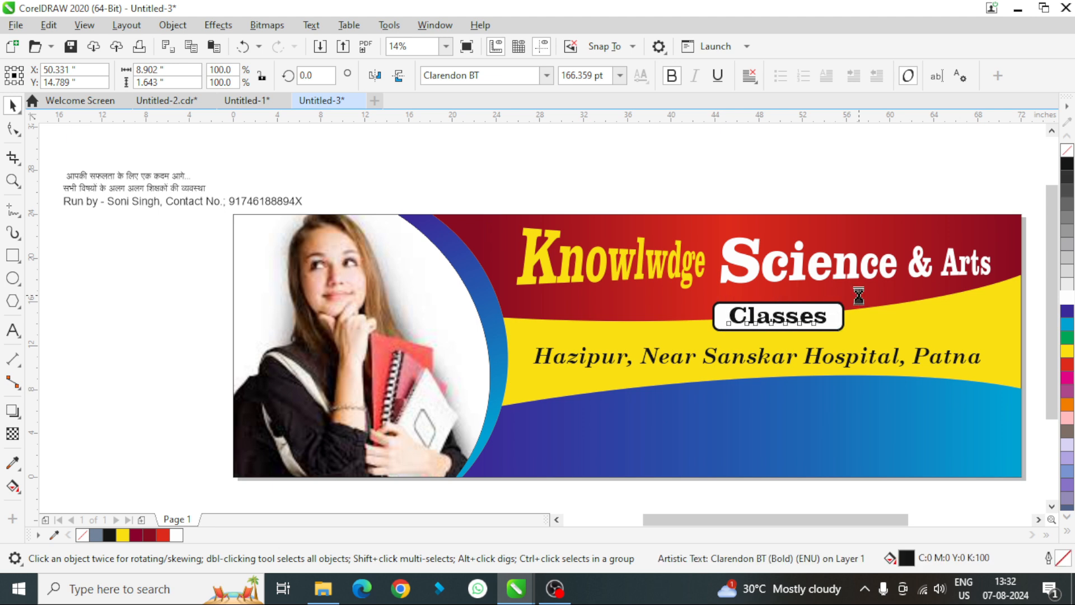
- Nudge "Classes" down to centre it in the white rounded rectangle, and group the text with the rectangle
key("Down")
key("Down")
key("Down")
key("Down")
key("Down")
key("Down")
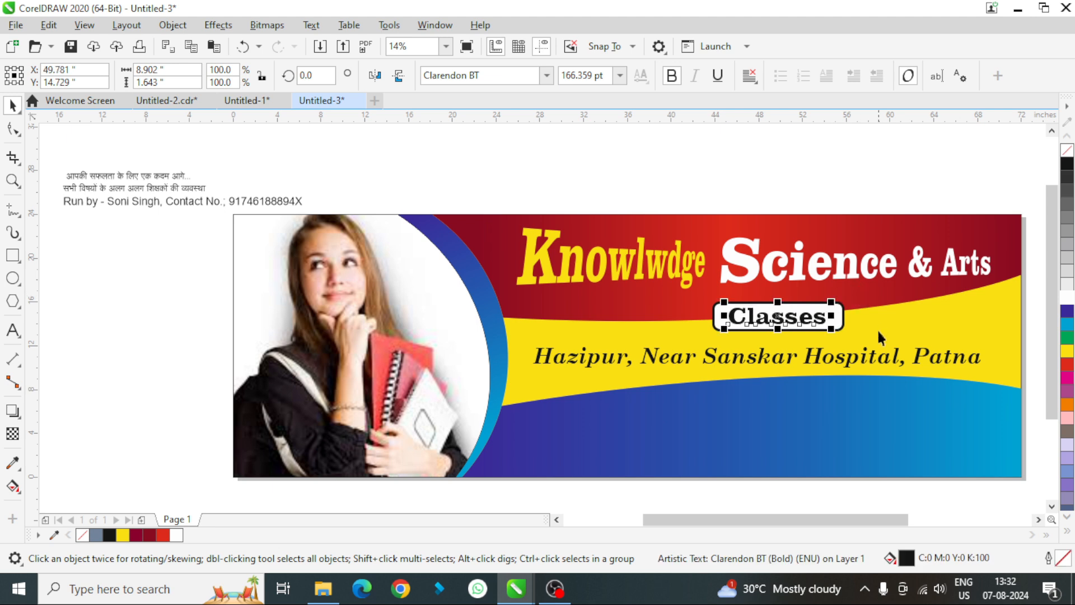
left_click(847, 163)
left_click_drag(1031, 335, 679, 298)
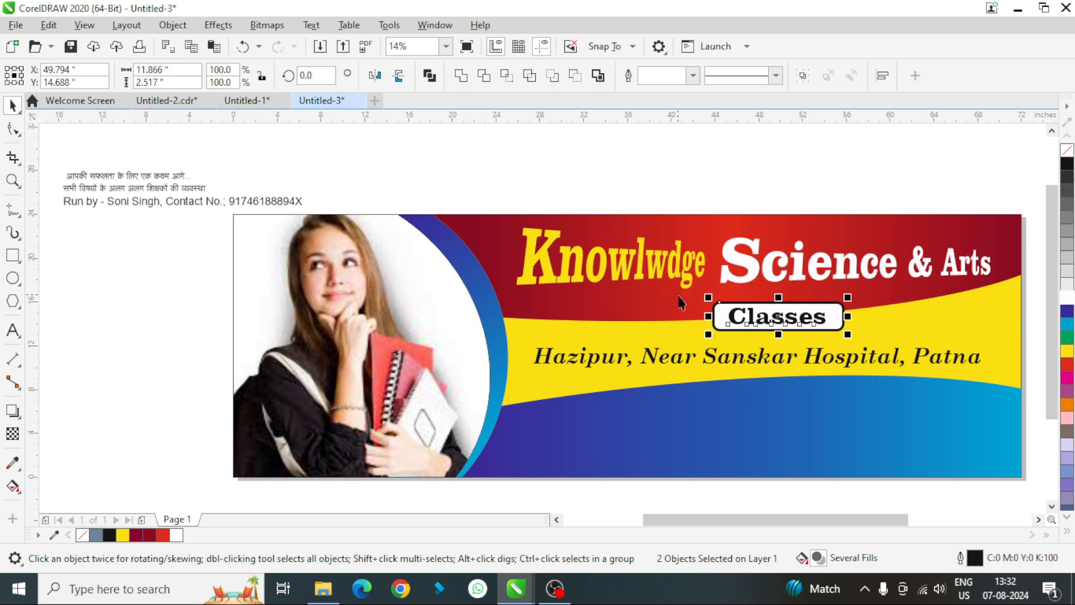
key("ctrl+g")
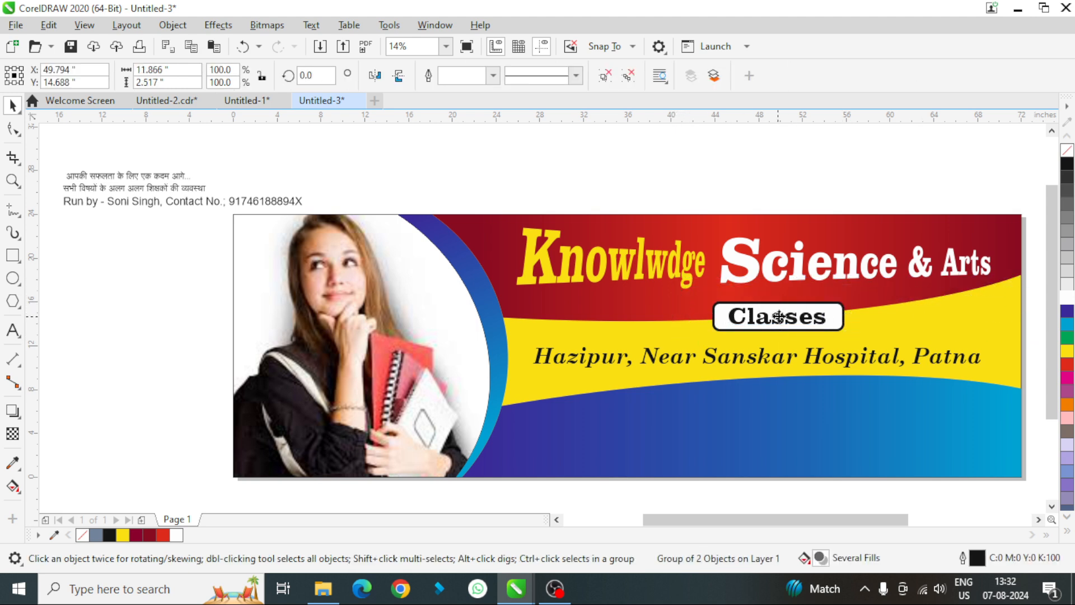
- Move the "Classes" group beneath "& Arts" and enlarge it to about 13.3 by 2.8 inches
left_click_drag(789, 315, 929, 306)
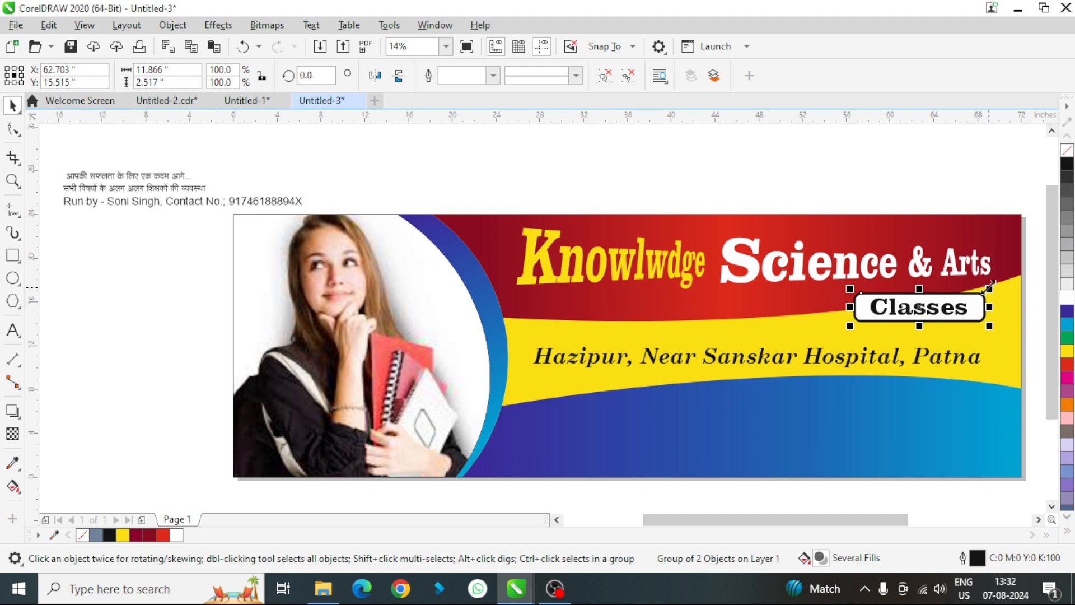
left_click_drag(988, 288, 1009, 259)
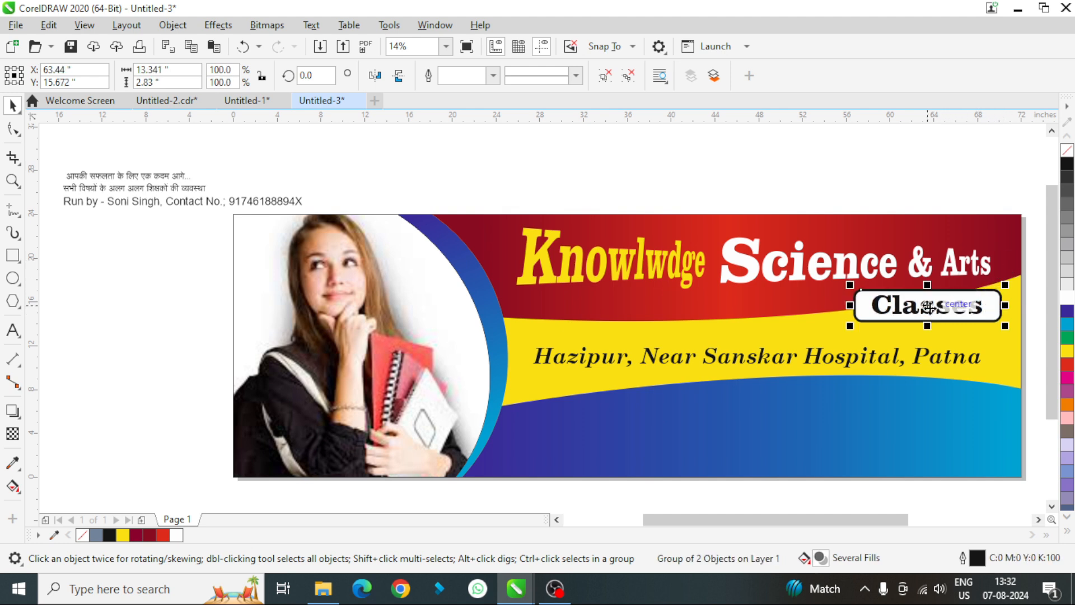
left_click(785, 163)
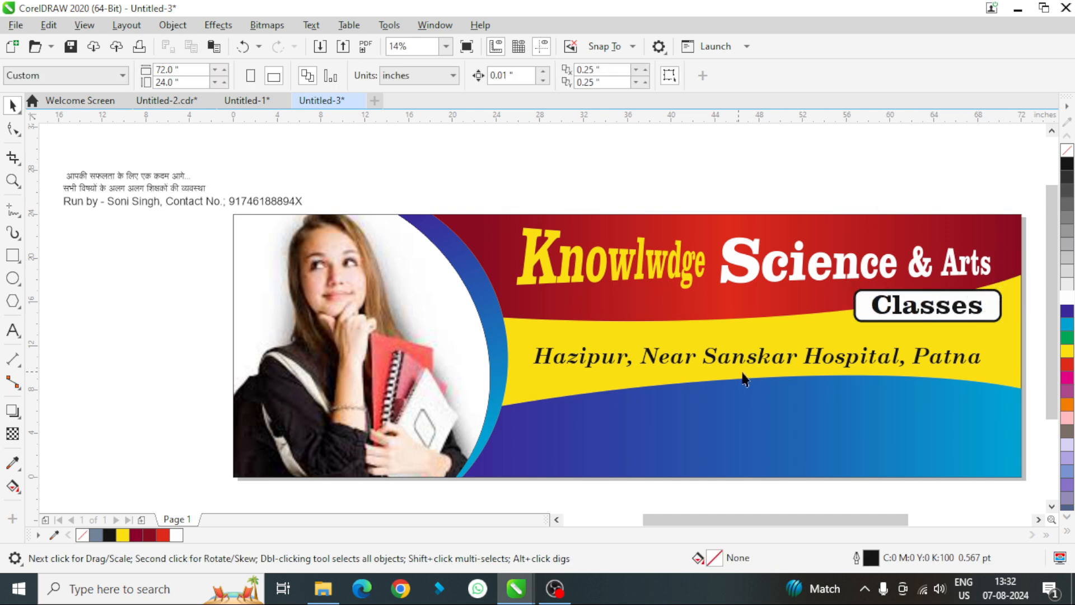
- Enlarge the address line to about 148 pt and move it slightly higher in the yellow band
left_click(757, 359)
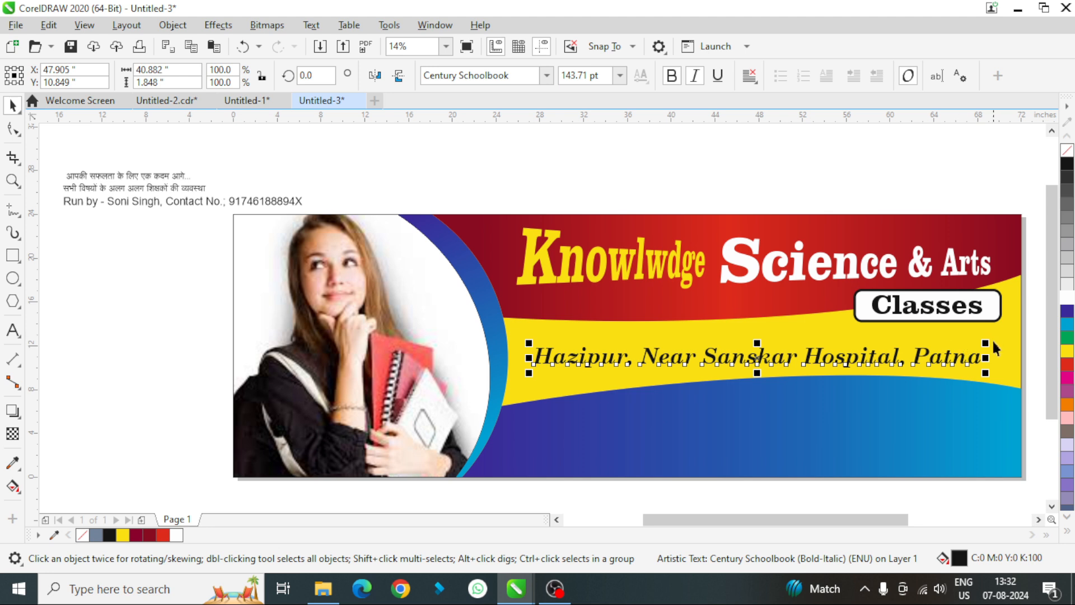
left_click_drag(988, 342, 1001, 341)
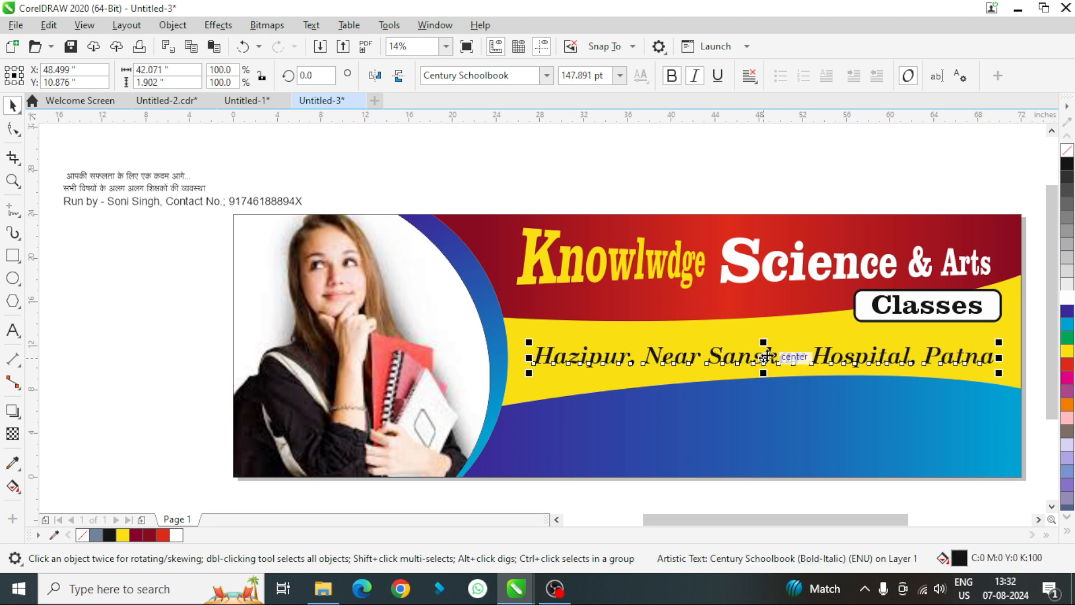
mouse_move(765, 358)
left_mouse_down()
mouse_move(764, 345)
mouse_move(766, 355)
left_mouse_up()
left_click(717, 156)
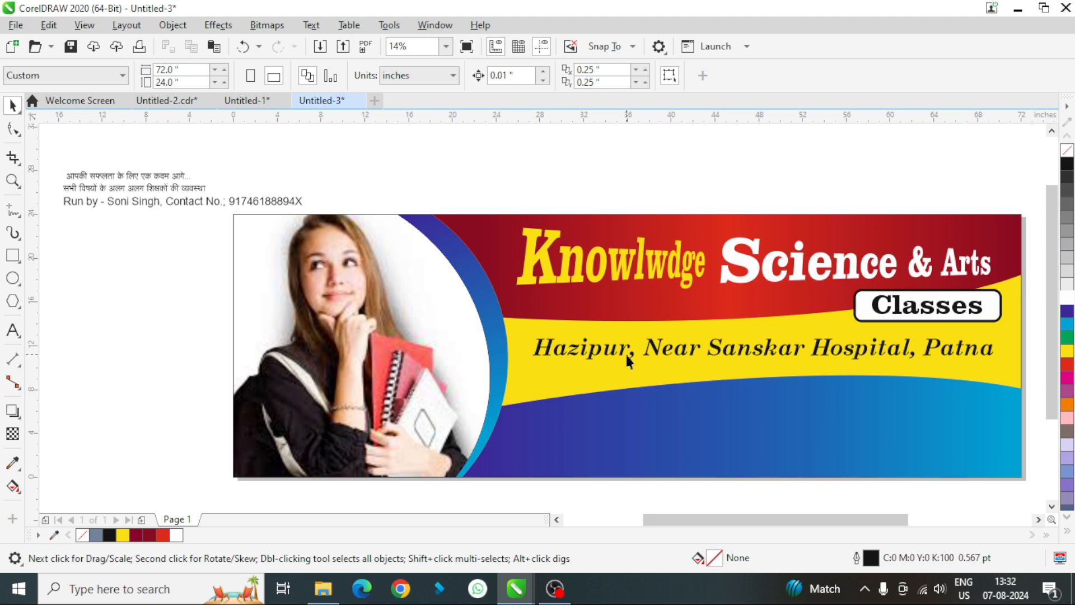
- Draw an ellipse about 30.1 by 15 inches and position it over the blue band's end beside the photo
key("F7")
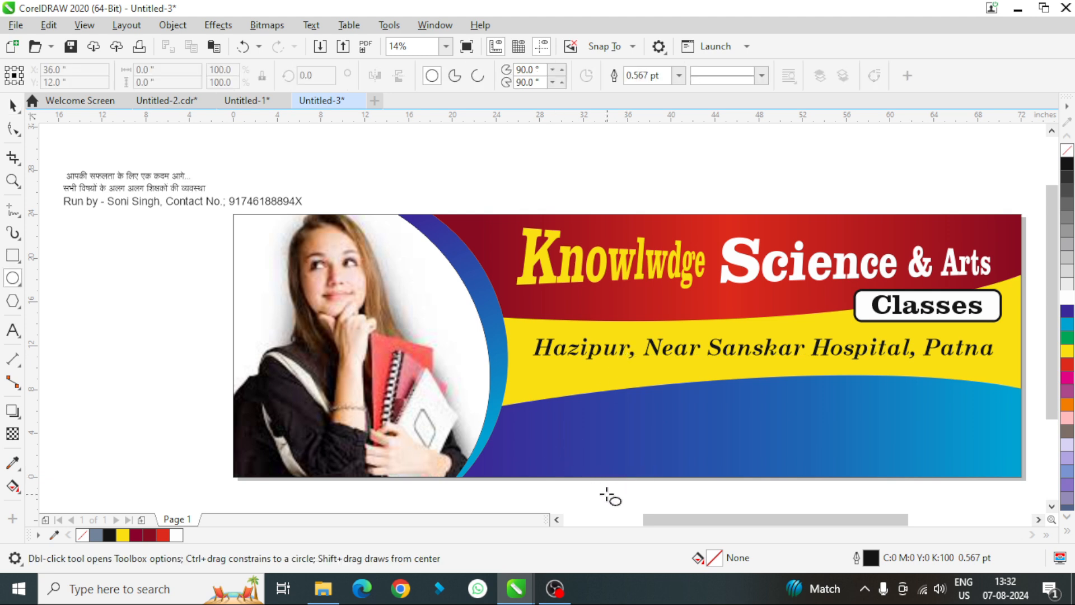
left_click_drag(643, 482, 309, 312)
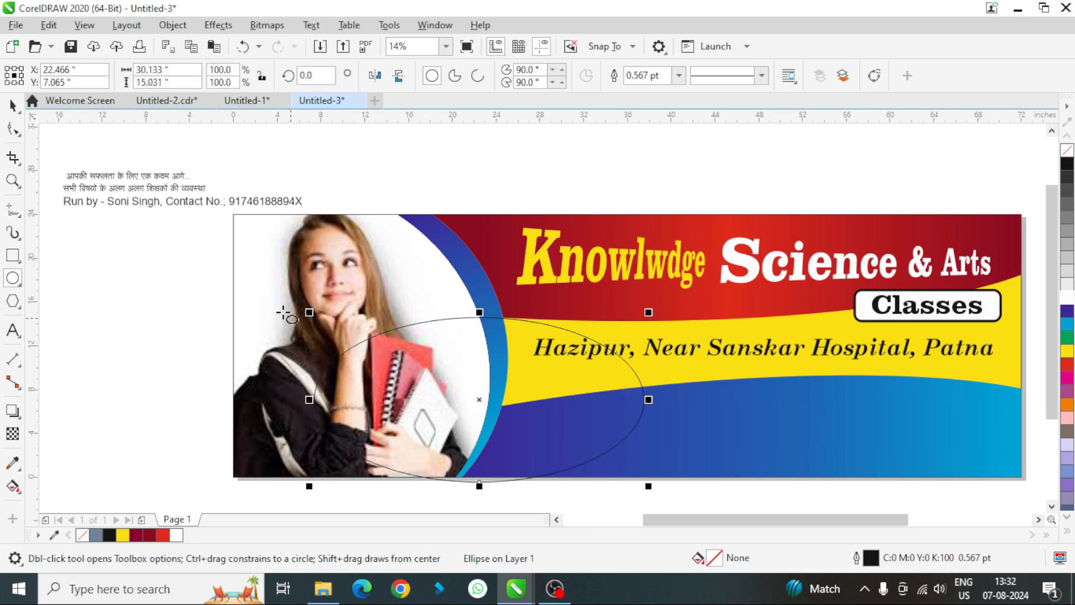
left_click(13, 106)
left_click_drag(479, 399, 533, 417)
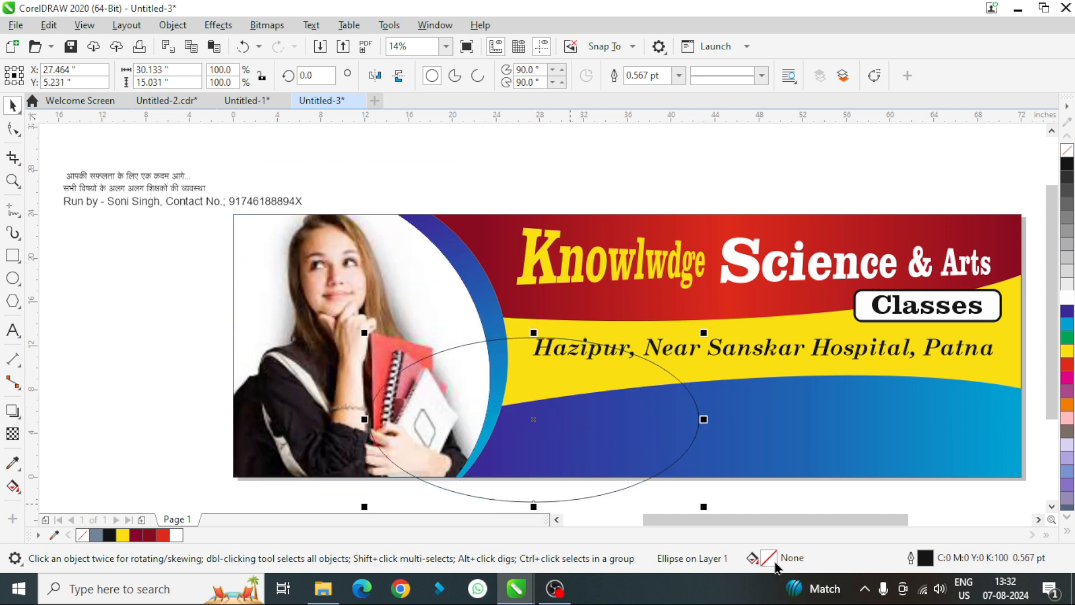
- Create a Smart Fill shape where the ellipse overlaps the blue band, and delete the ellipse
left_click(13, 486)
left_click(67, 503)
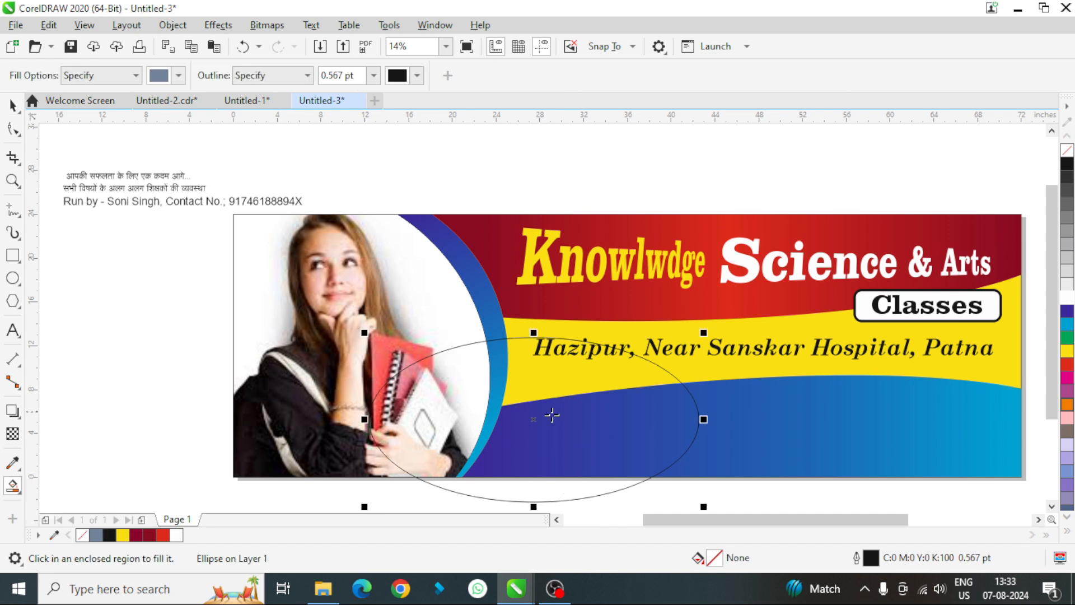
left_click(578, 430)
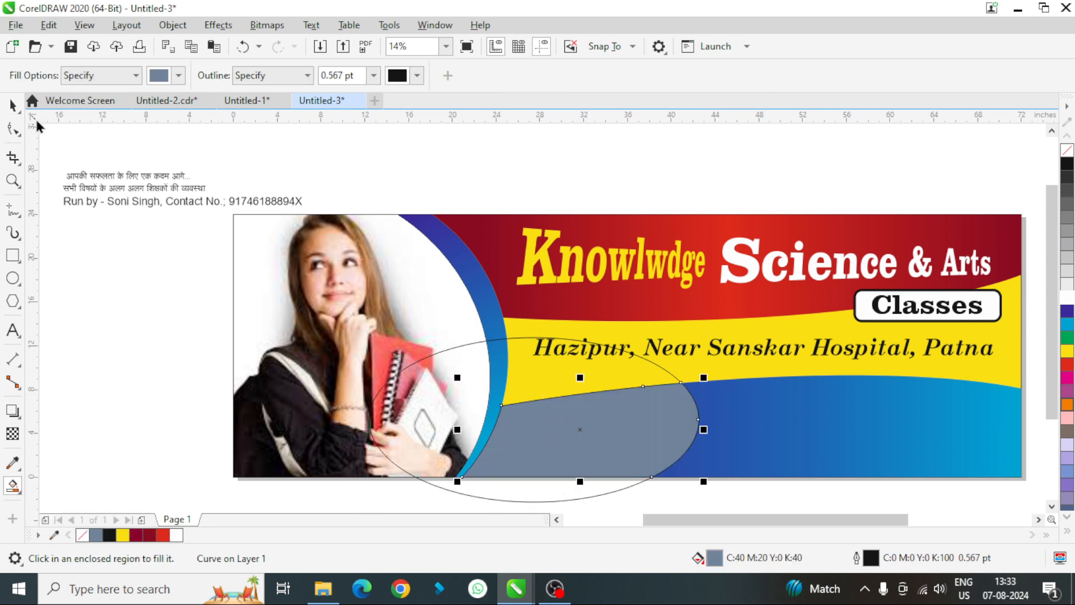
left_click(12, 105)
left_click(504, 351)
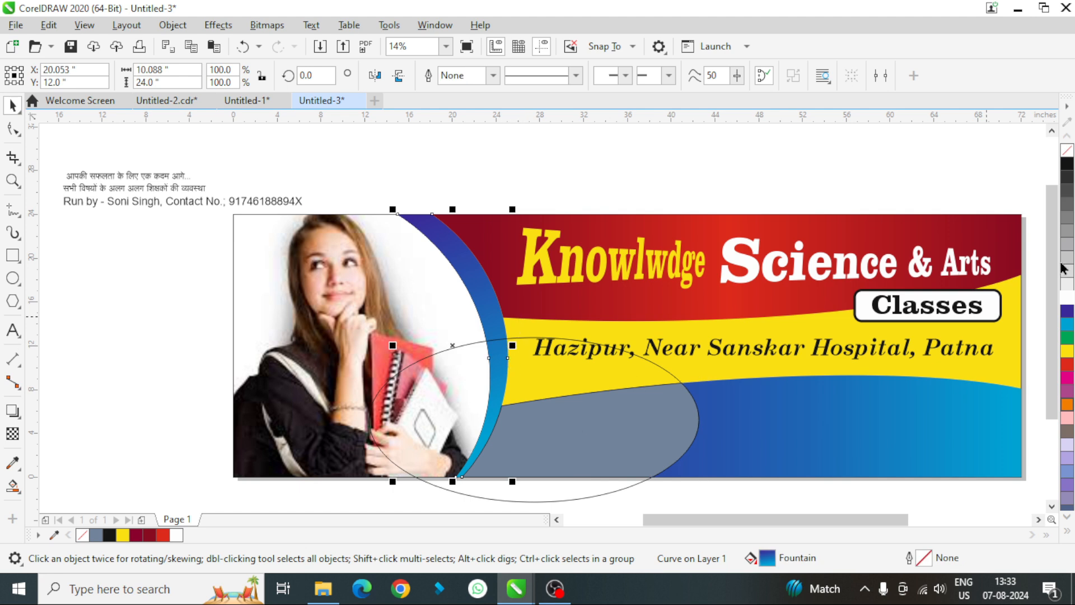
left_click(624, 371)
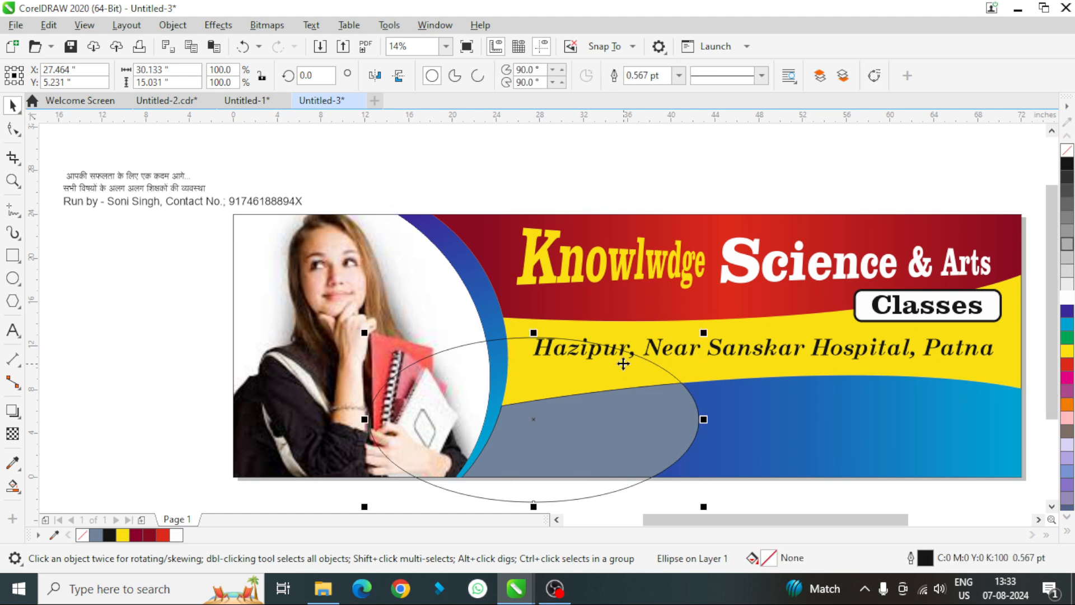
key("Delete")
- Remove the new shape's outline and fill it with magenta
left_click(604, 420)
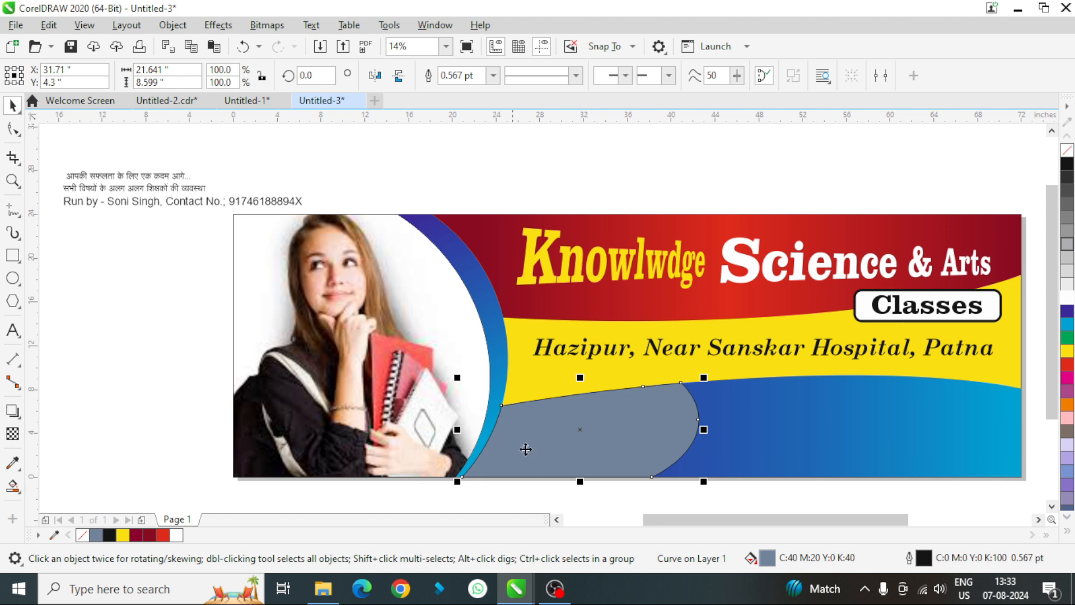
right_click(1069, 150)
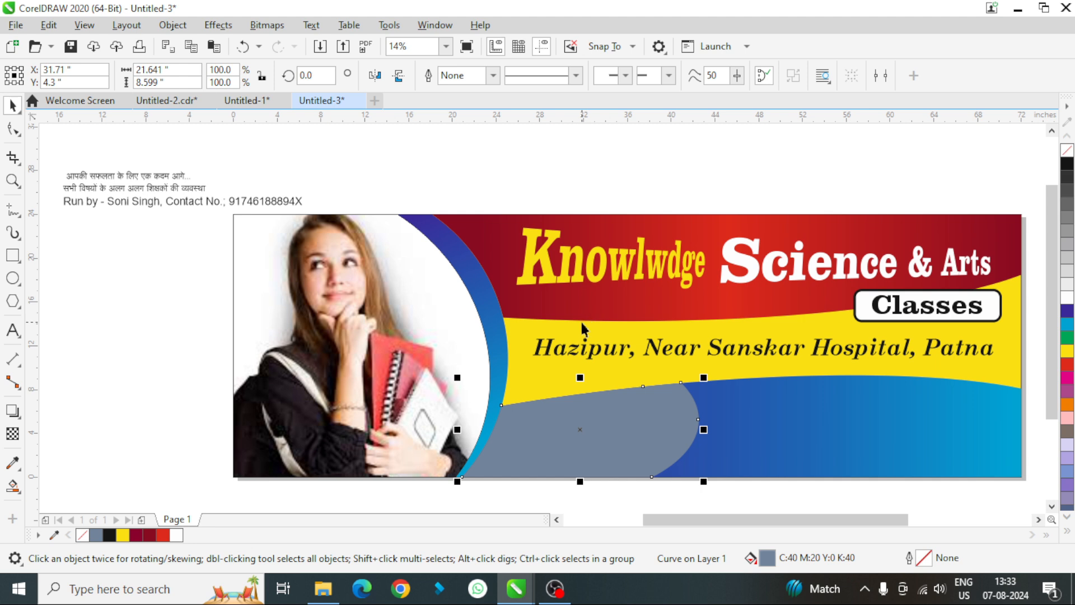
left_click(1069, 406)
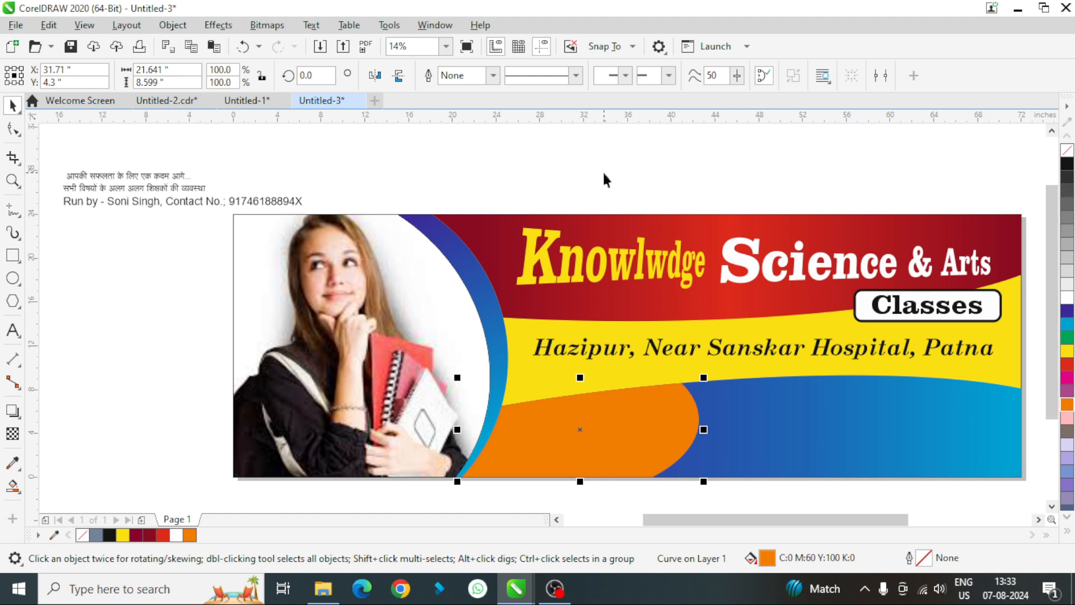
left_click(1068, 378)
left_click(143, 152)
- Move the Hindi slogan "आपकी सफलता के लिए एक कदम आगे..." onto the magenta shape, make it bold and enlarge it to about 179 pt
left_click(86, 174)
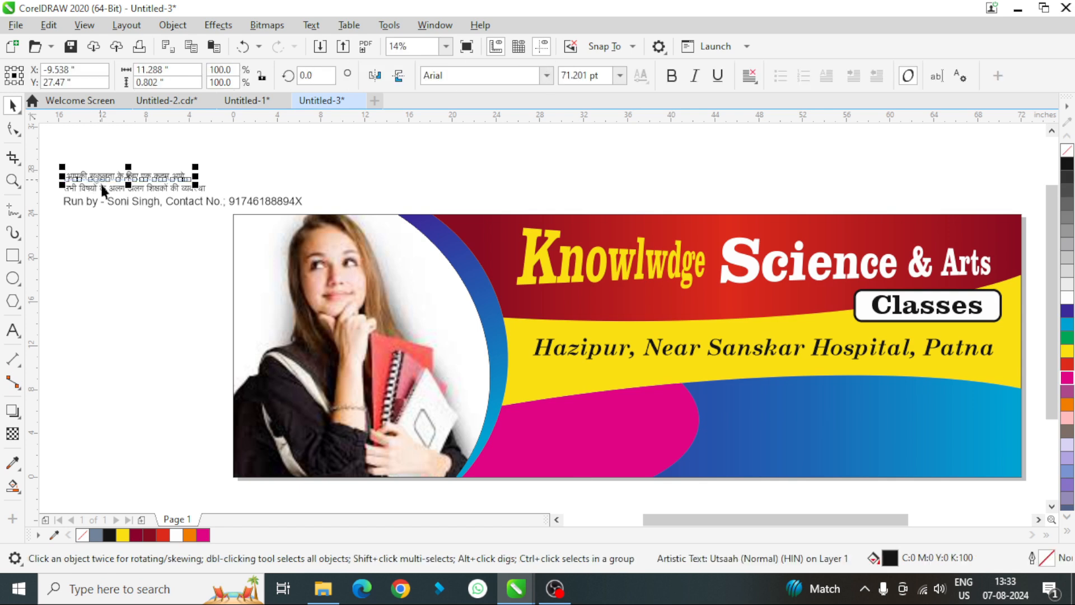
left_click_drag(121, 177, 604, 445)
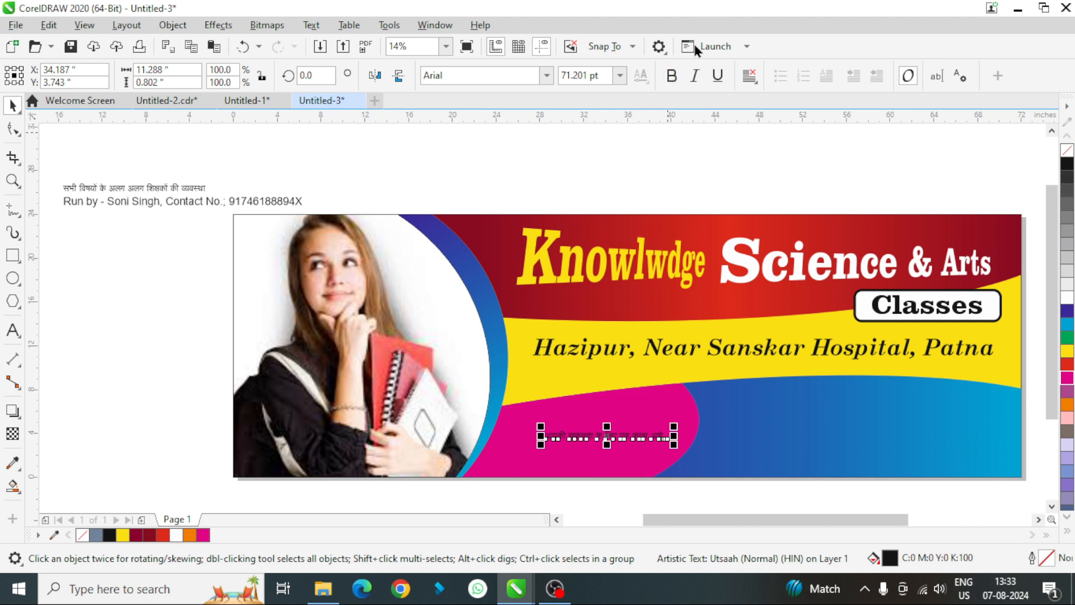
left_click(675, 85)
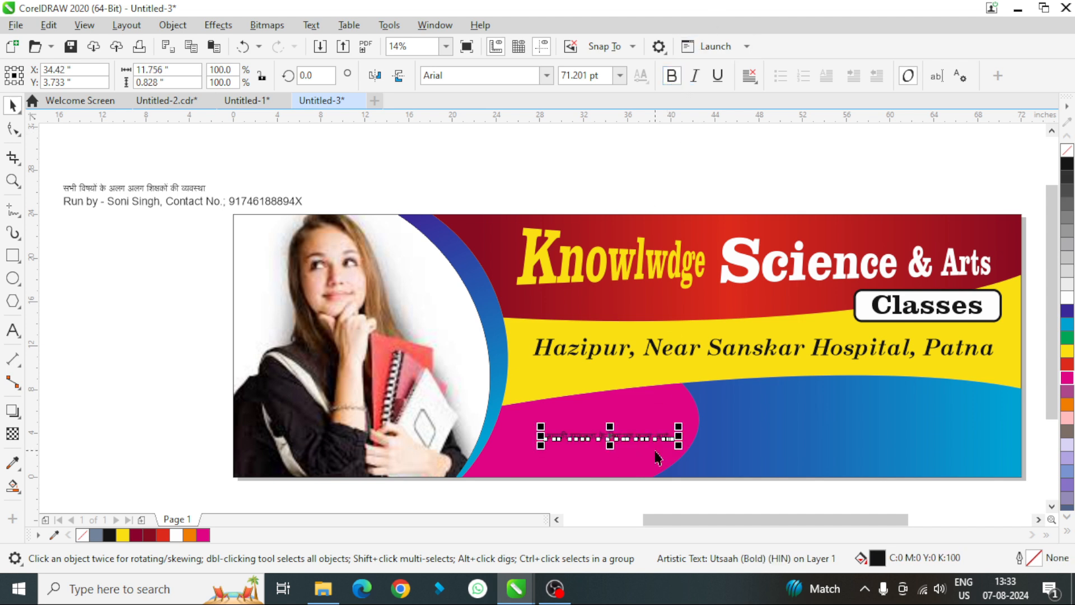
left_click_drag(679, 437, 820, 387)
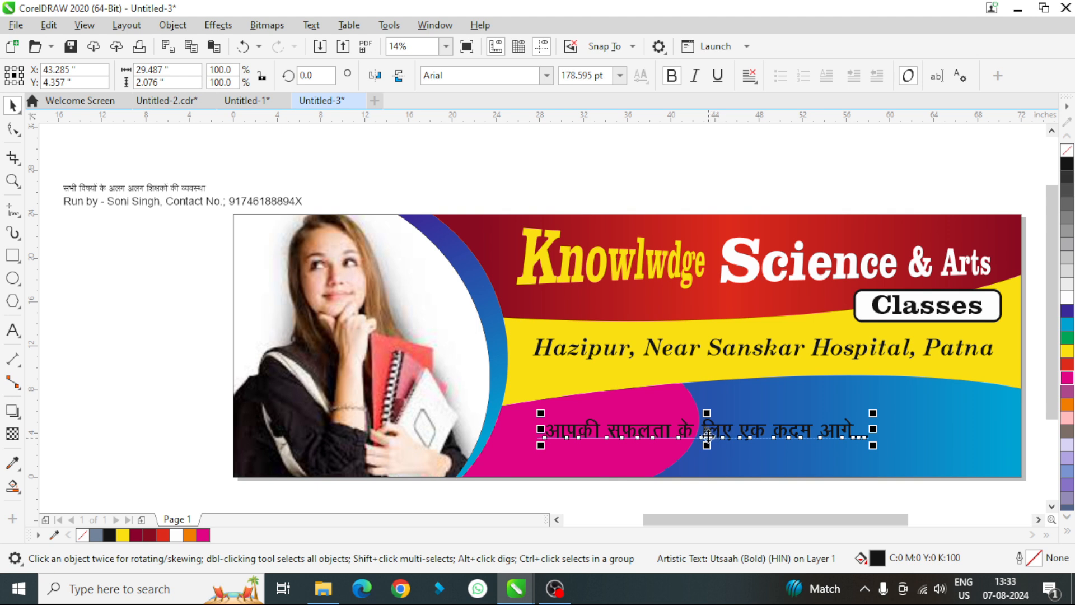
- Break the Hindi slogan into two lines before "लिए"
double_click(705, 441)
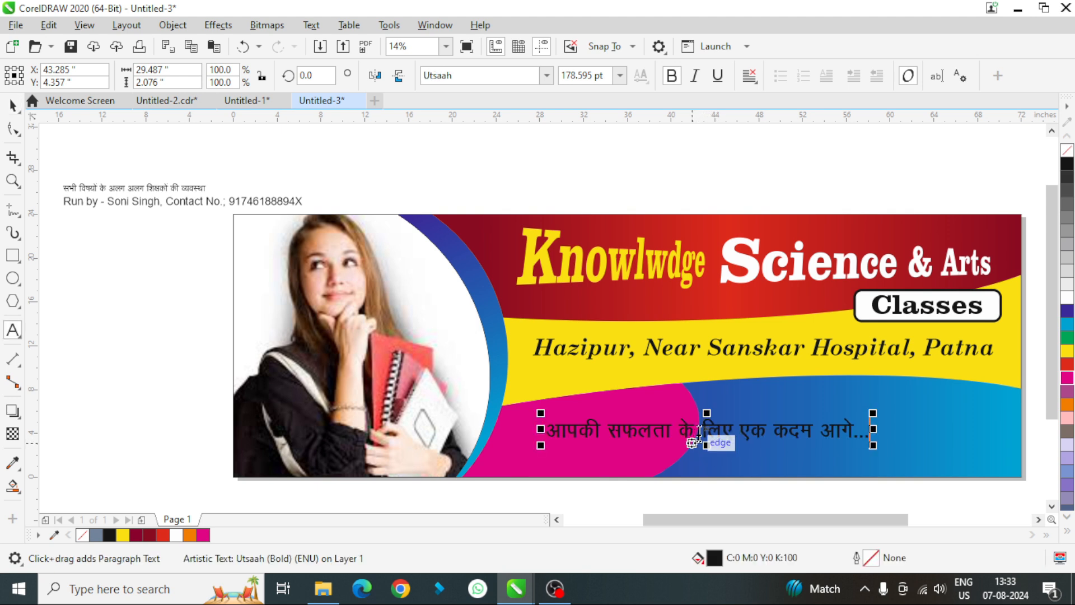
left_click(700, 431)
key("Return")
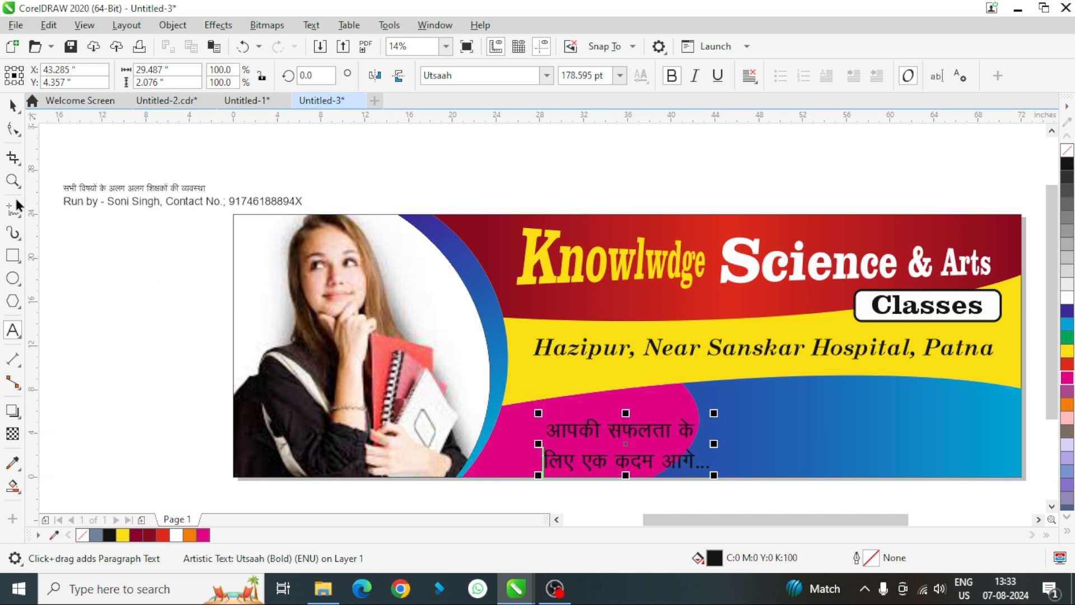
- Enlarge the two-line slogan to about 196 pt and move it inside the magenta shape
left_click(12, 107)
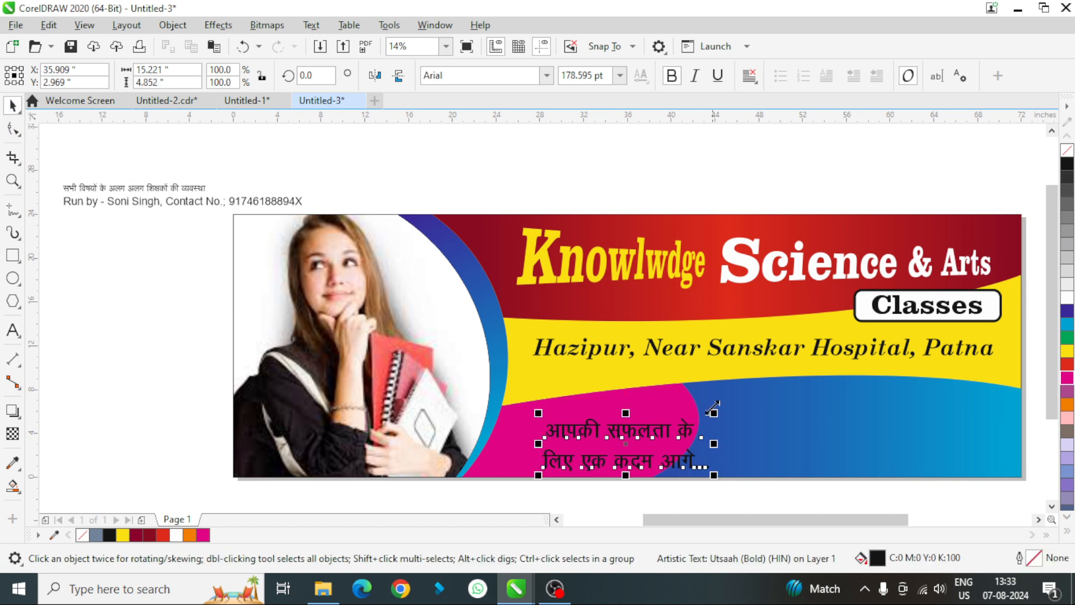
left_click_drag(713, 407, 730, 401)
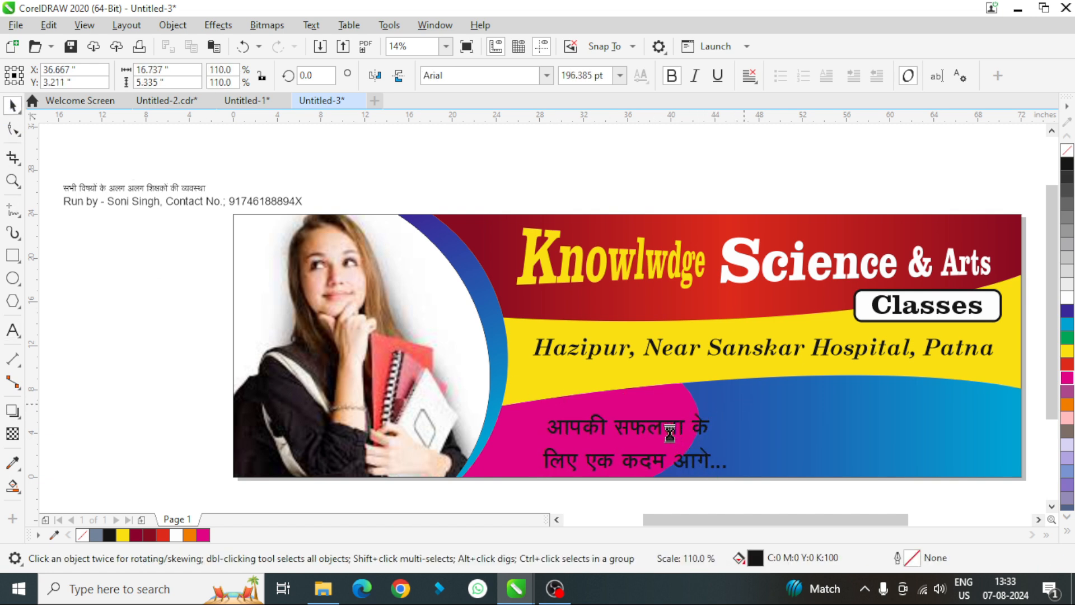
left_click_drag(670, 433, 592, 432)
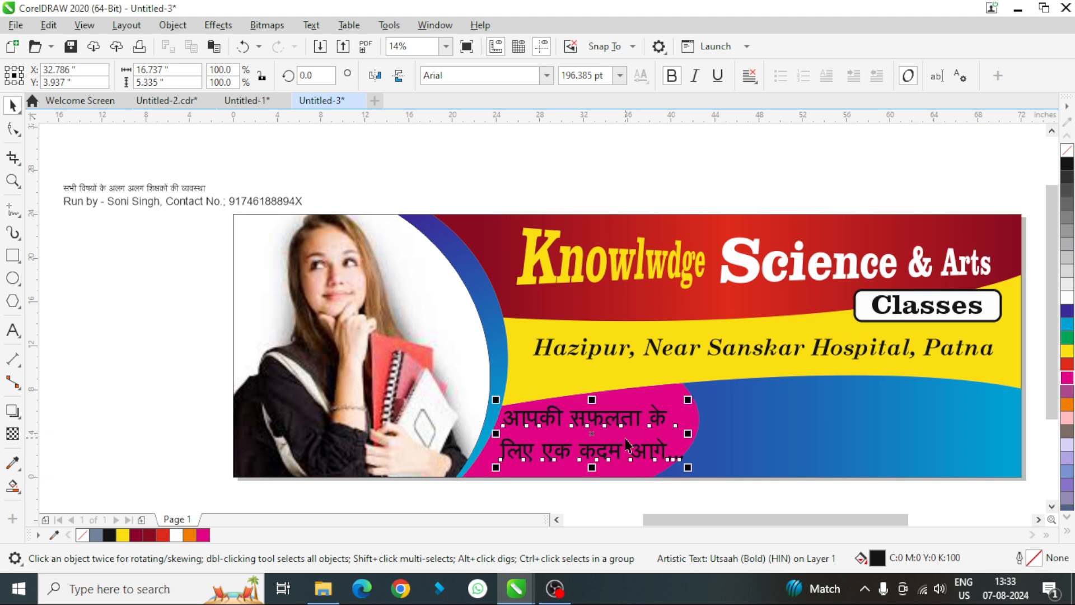
- Break the slogan apart into separate lines and nudge the first line down closer to the second
key("ctrl+k")
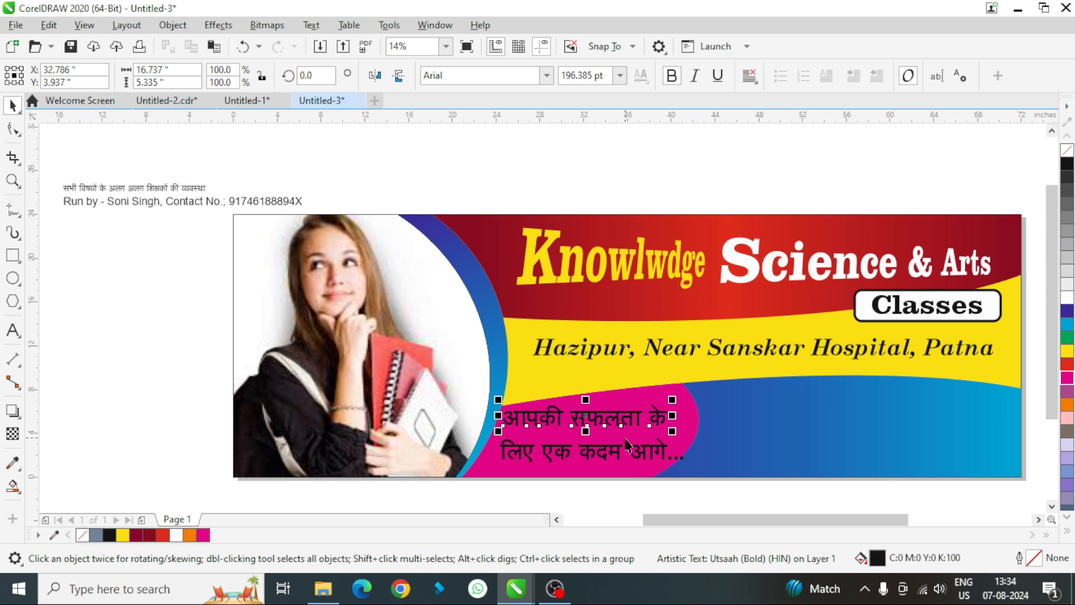
key("Down")
key("Down")
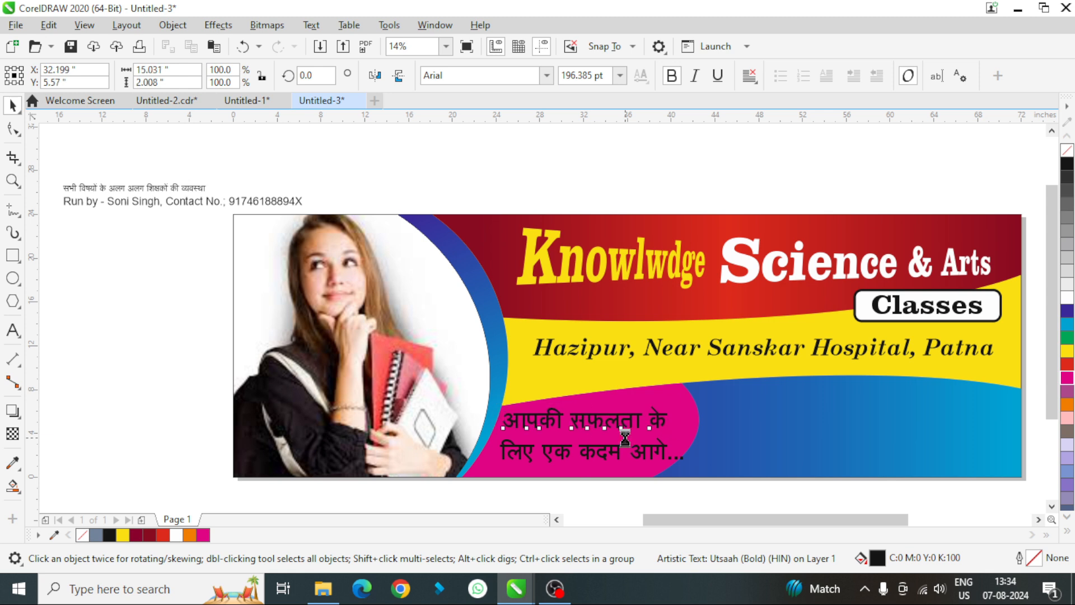
key("Down")
key("Down")
key("Down")
key("Down")
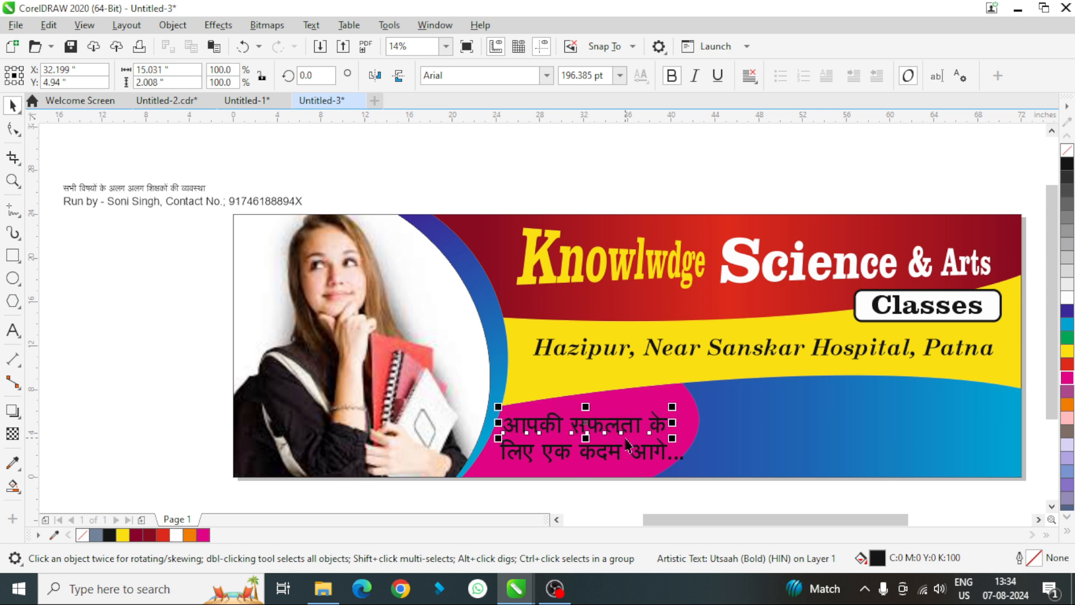
- Group the two slogan lines on the magenta shape
left_click(743, 499)
left_click_drag(736, 505, 457, 393)
key("ctrl+g")
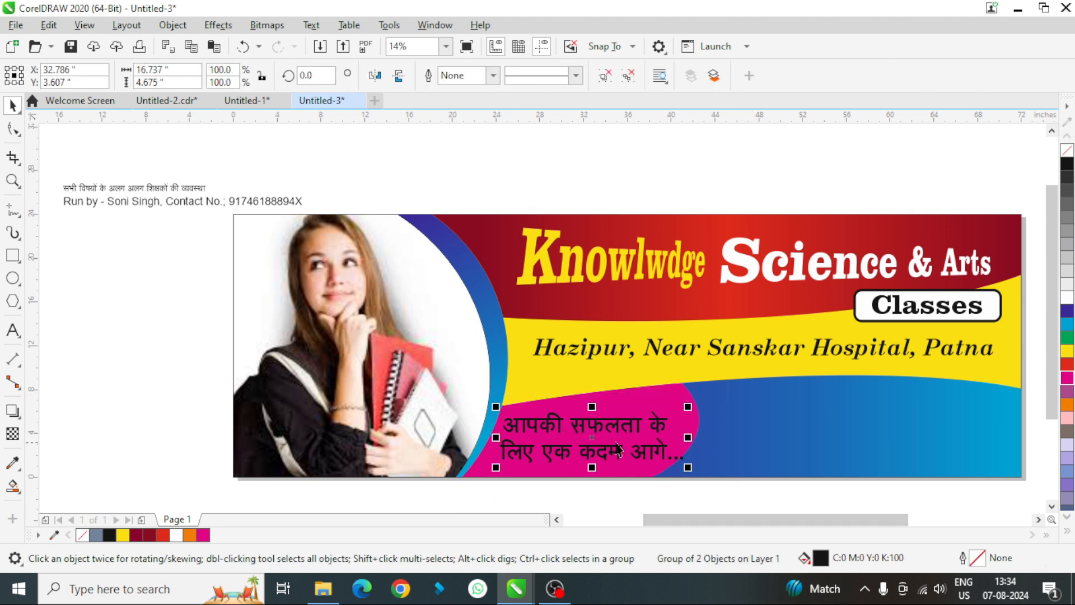